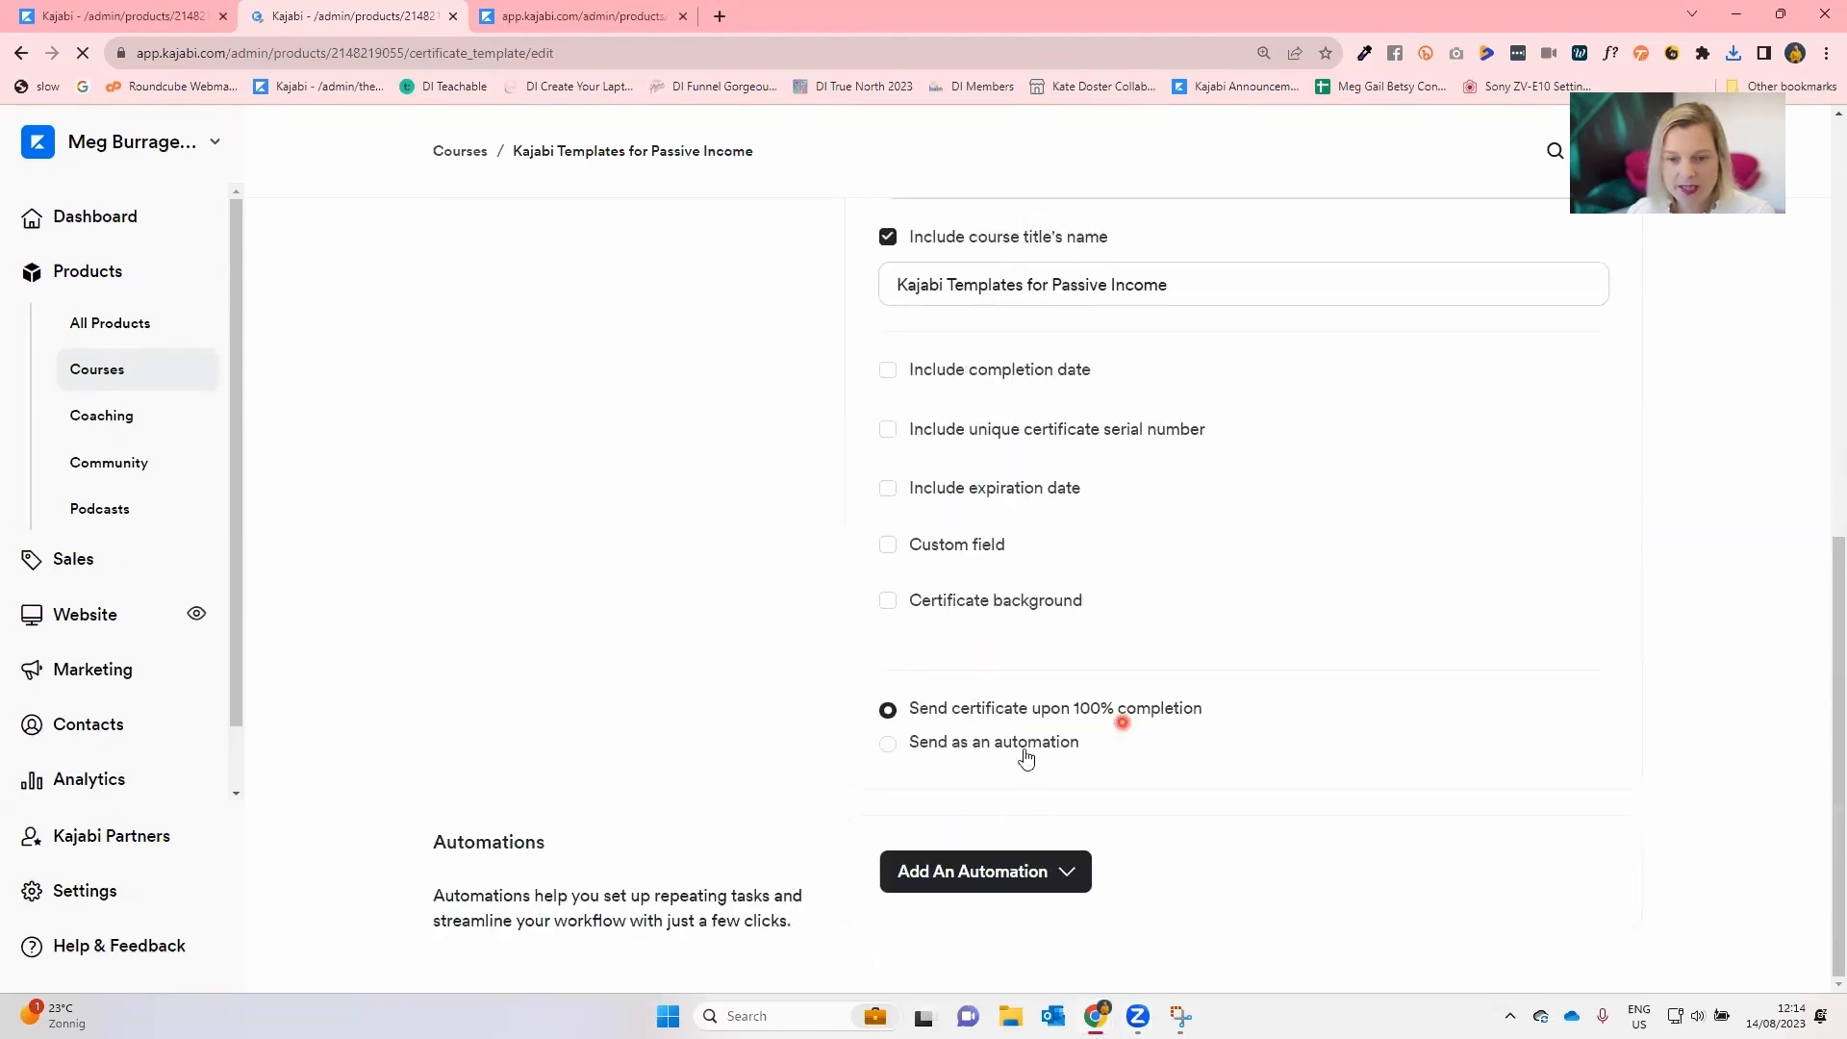
Choose to send the certificate as an automation instead of upon 100% completion.
left_click(886, 744)
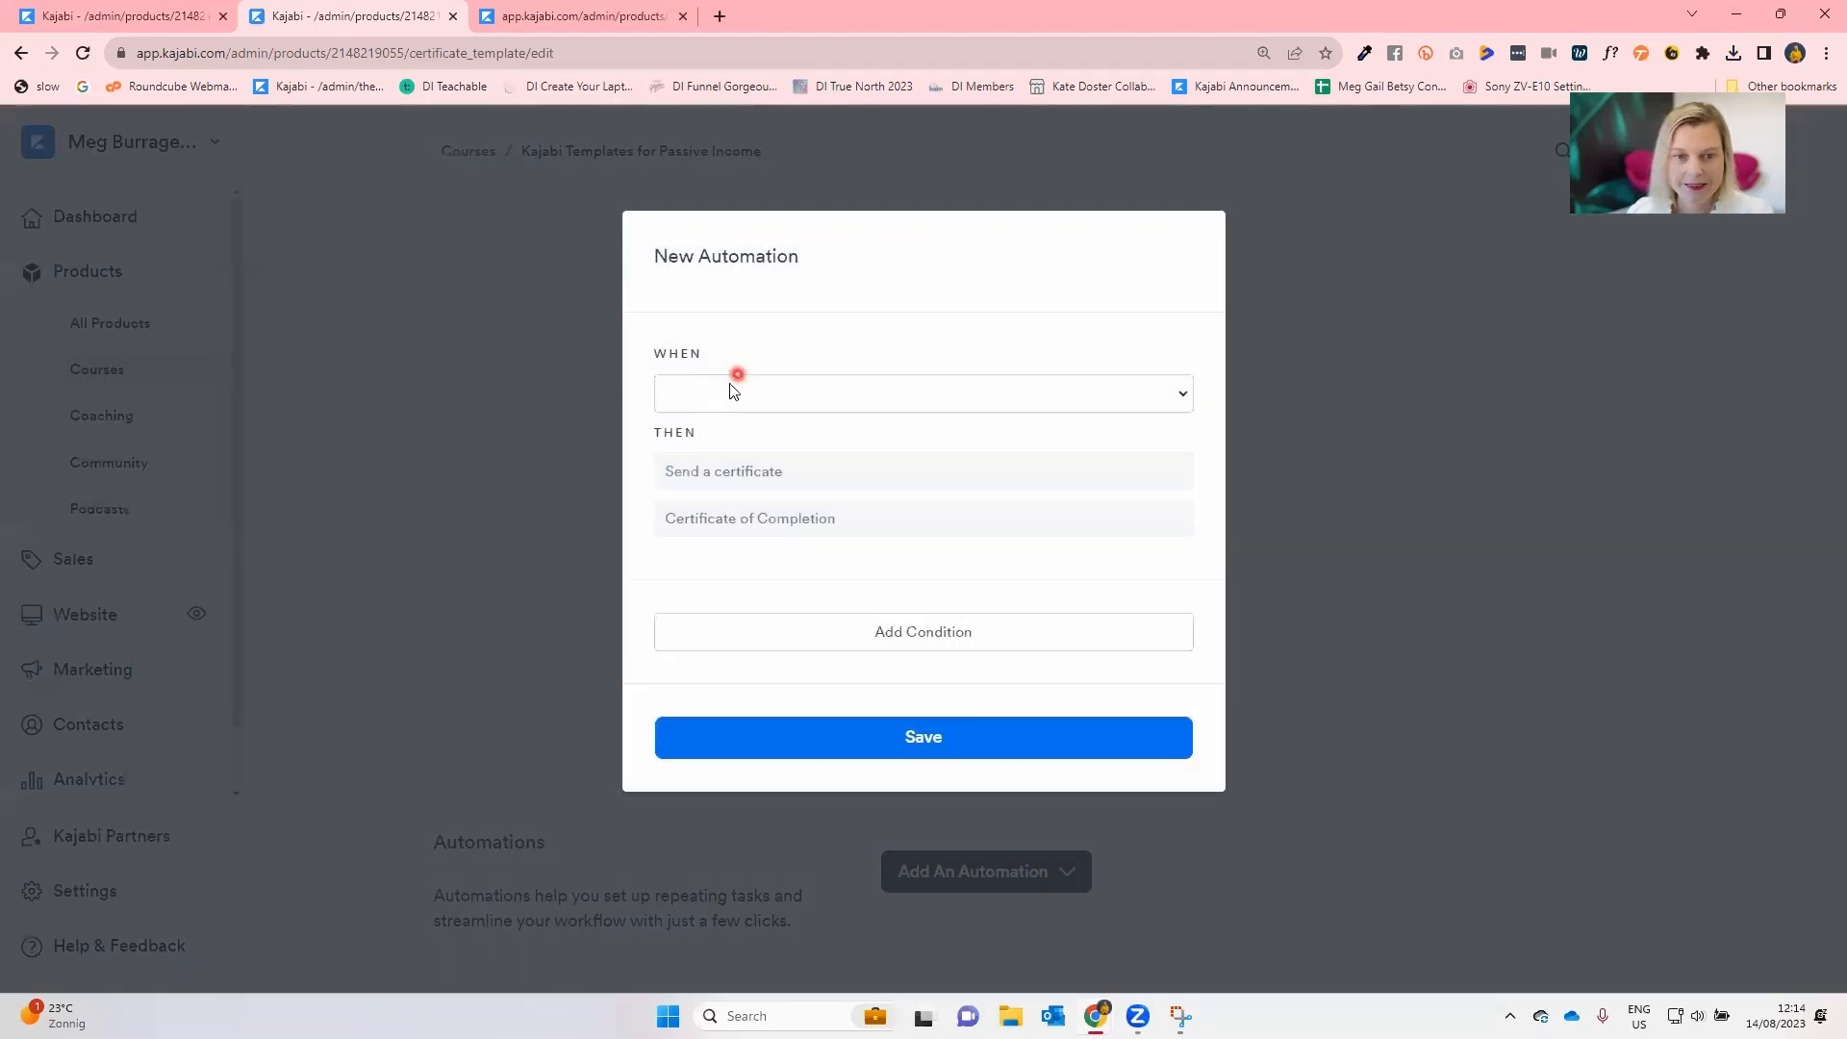
left_click(722, 398)
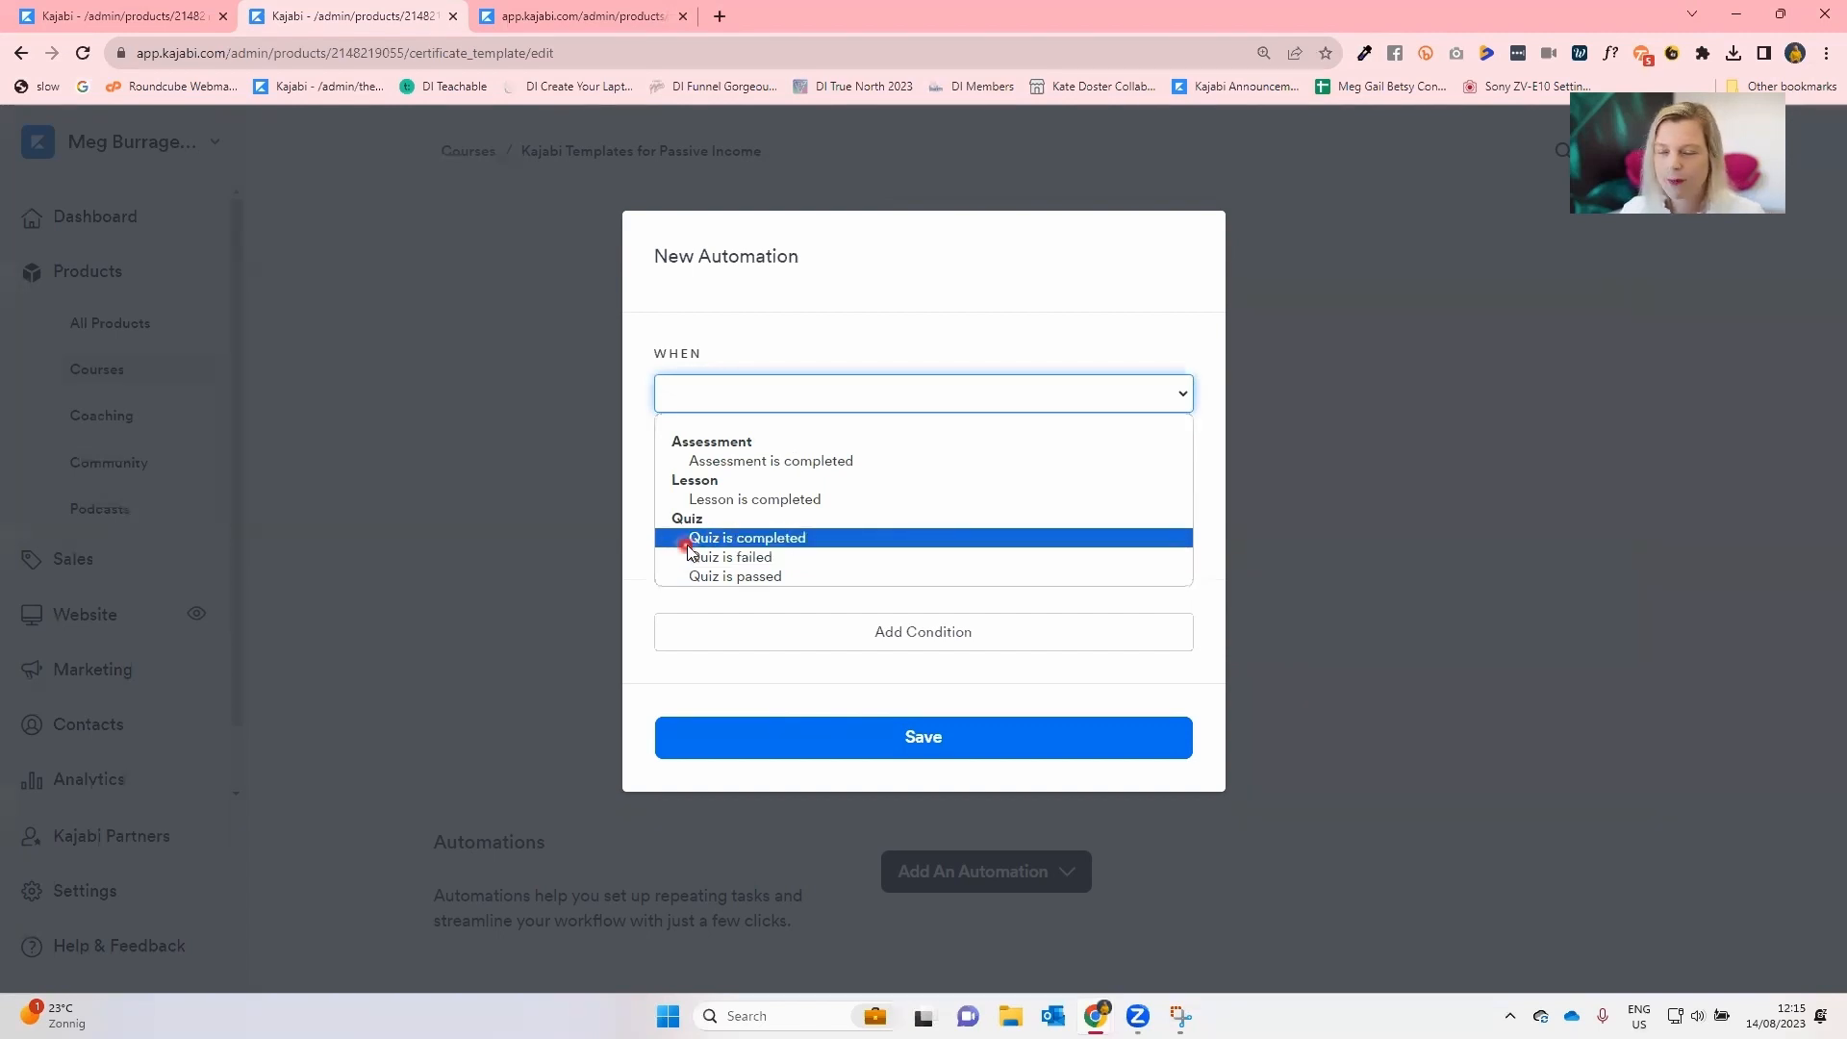
left_click(570, 545)
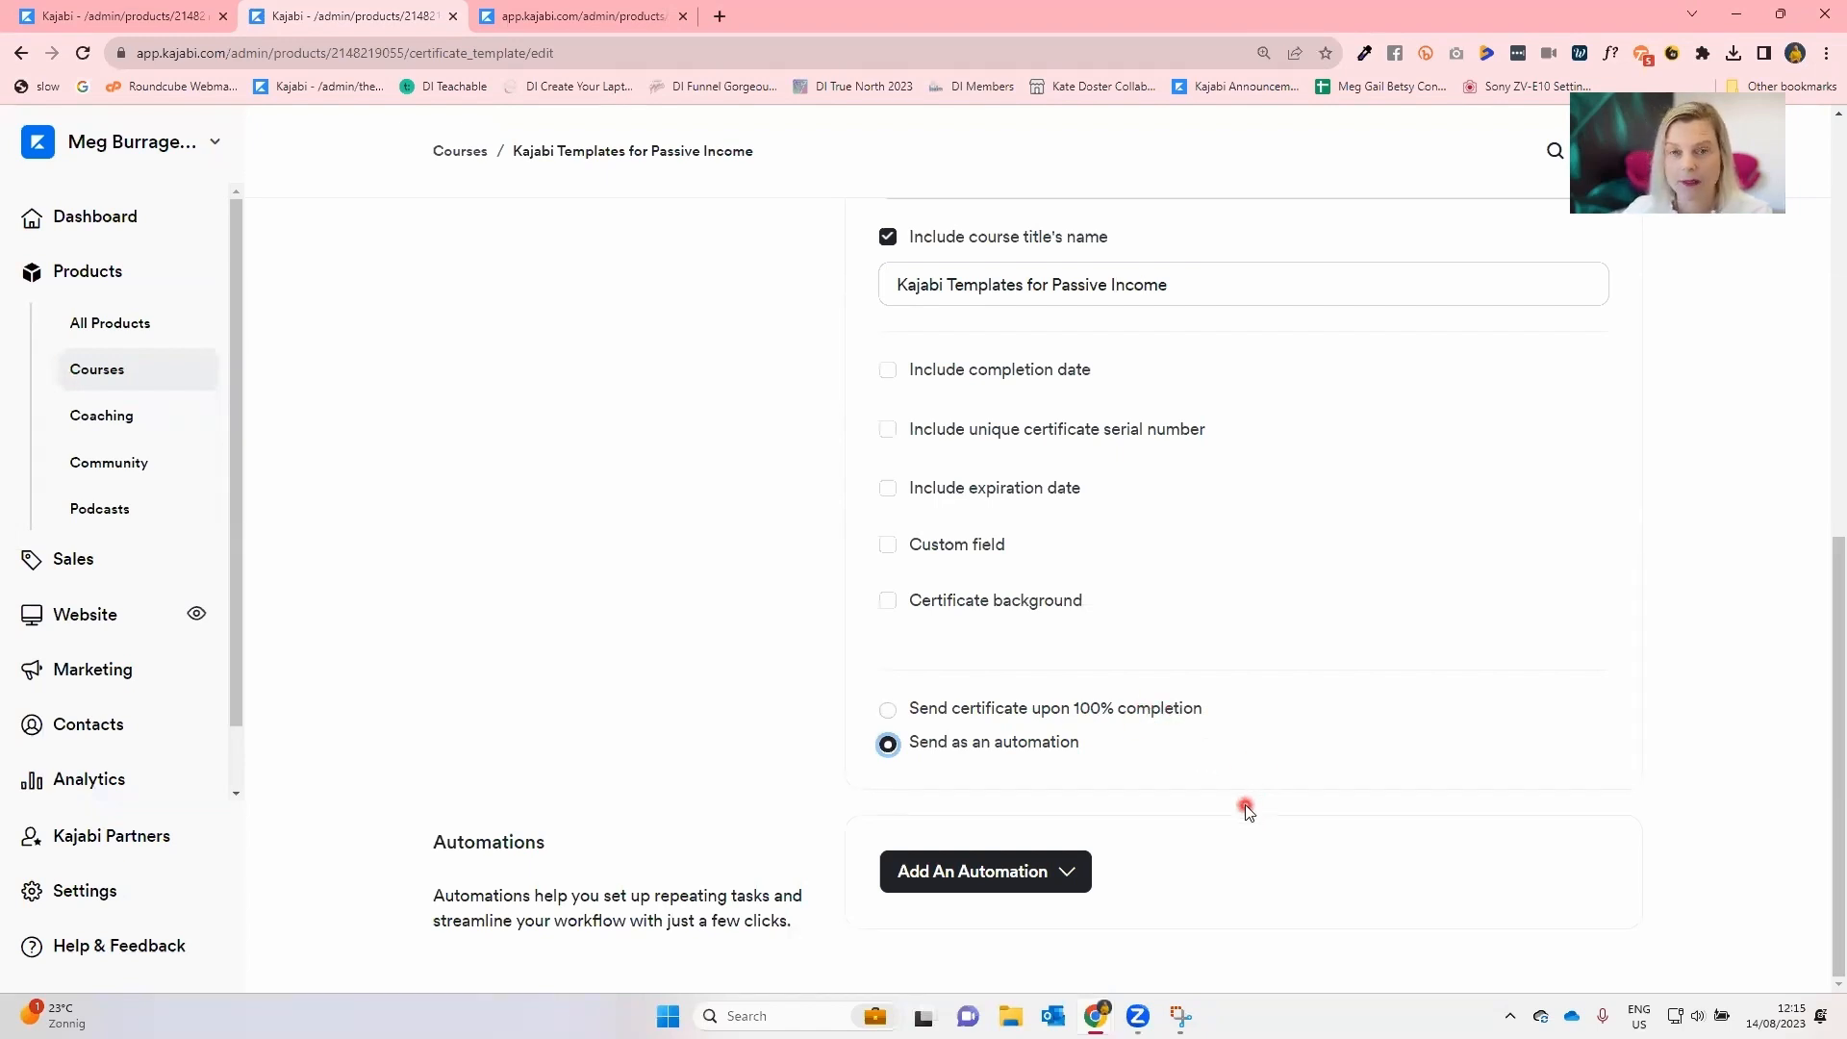
Include the completion date and the expiration date on the certificate.
scroll(1263, 786, "up", 1)
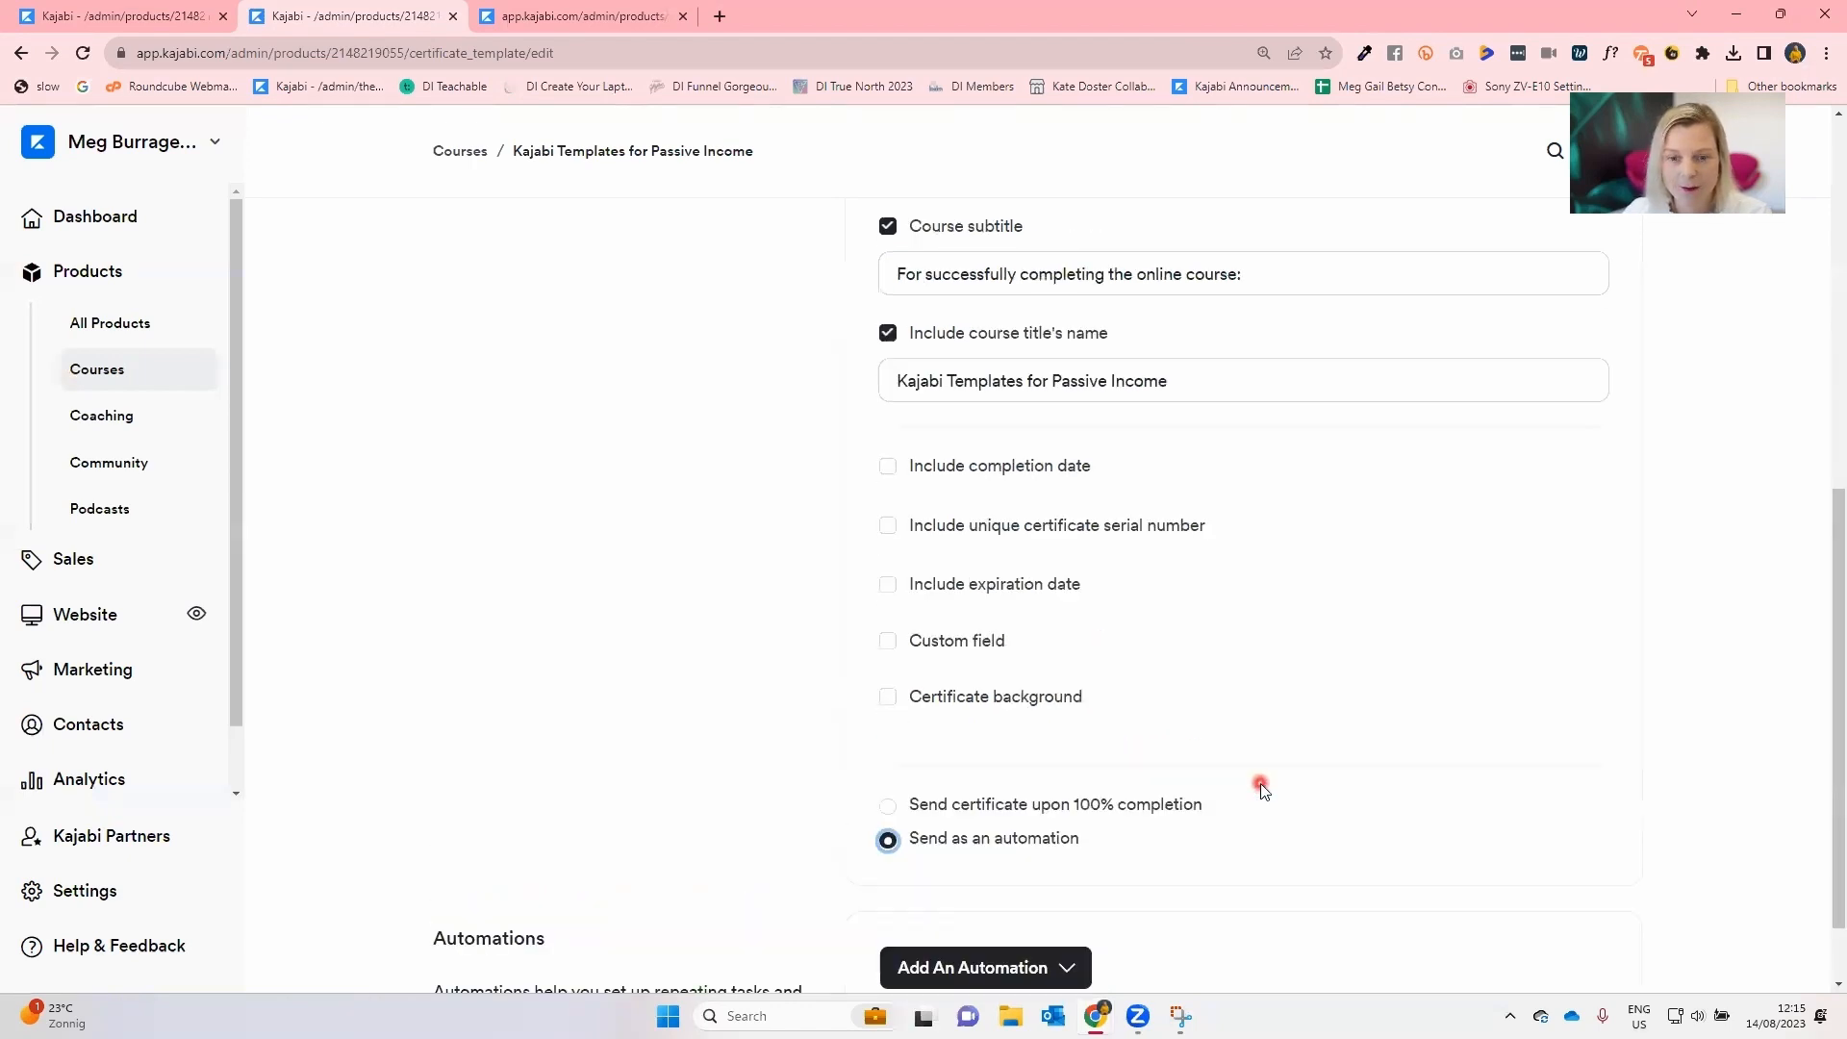
scroll(1264, 789, "up", 6)
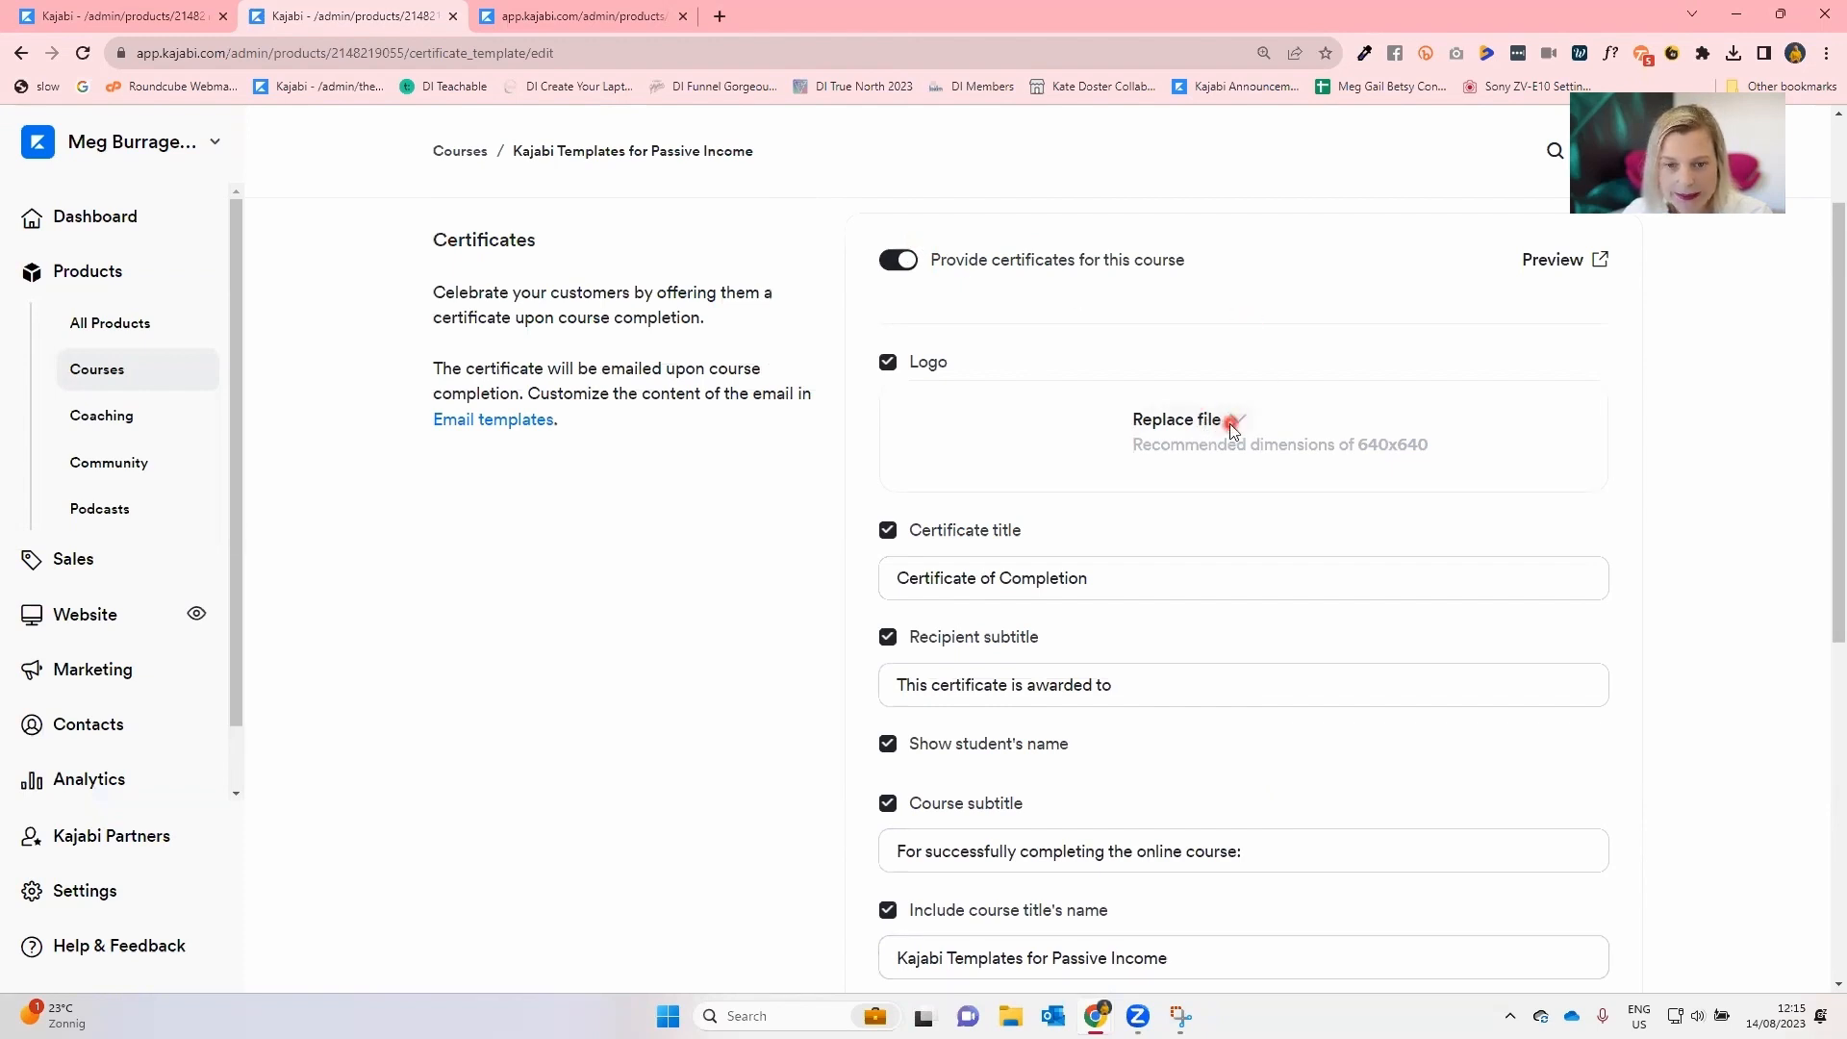
scroll(1233, 431, "down", 2)
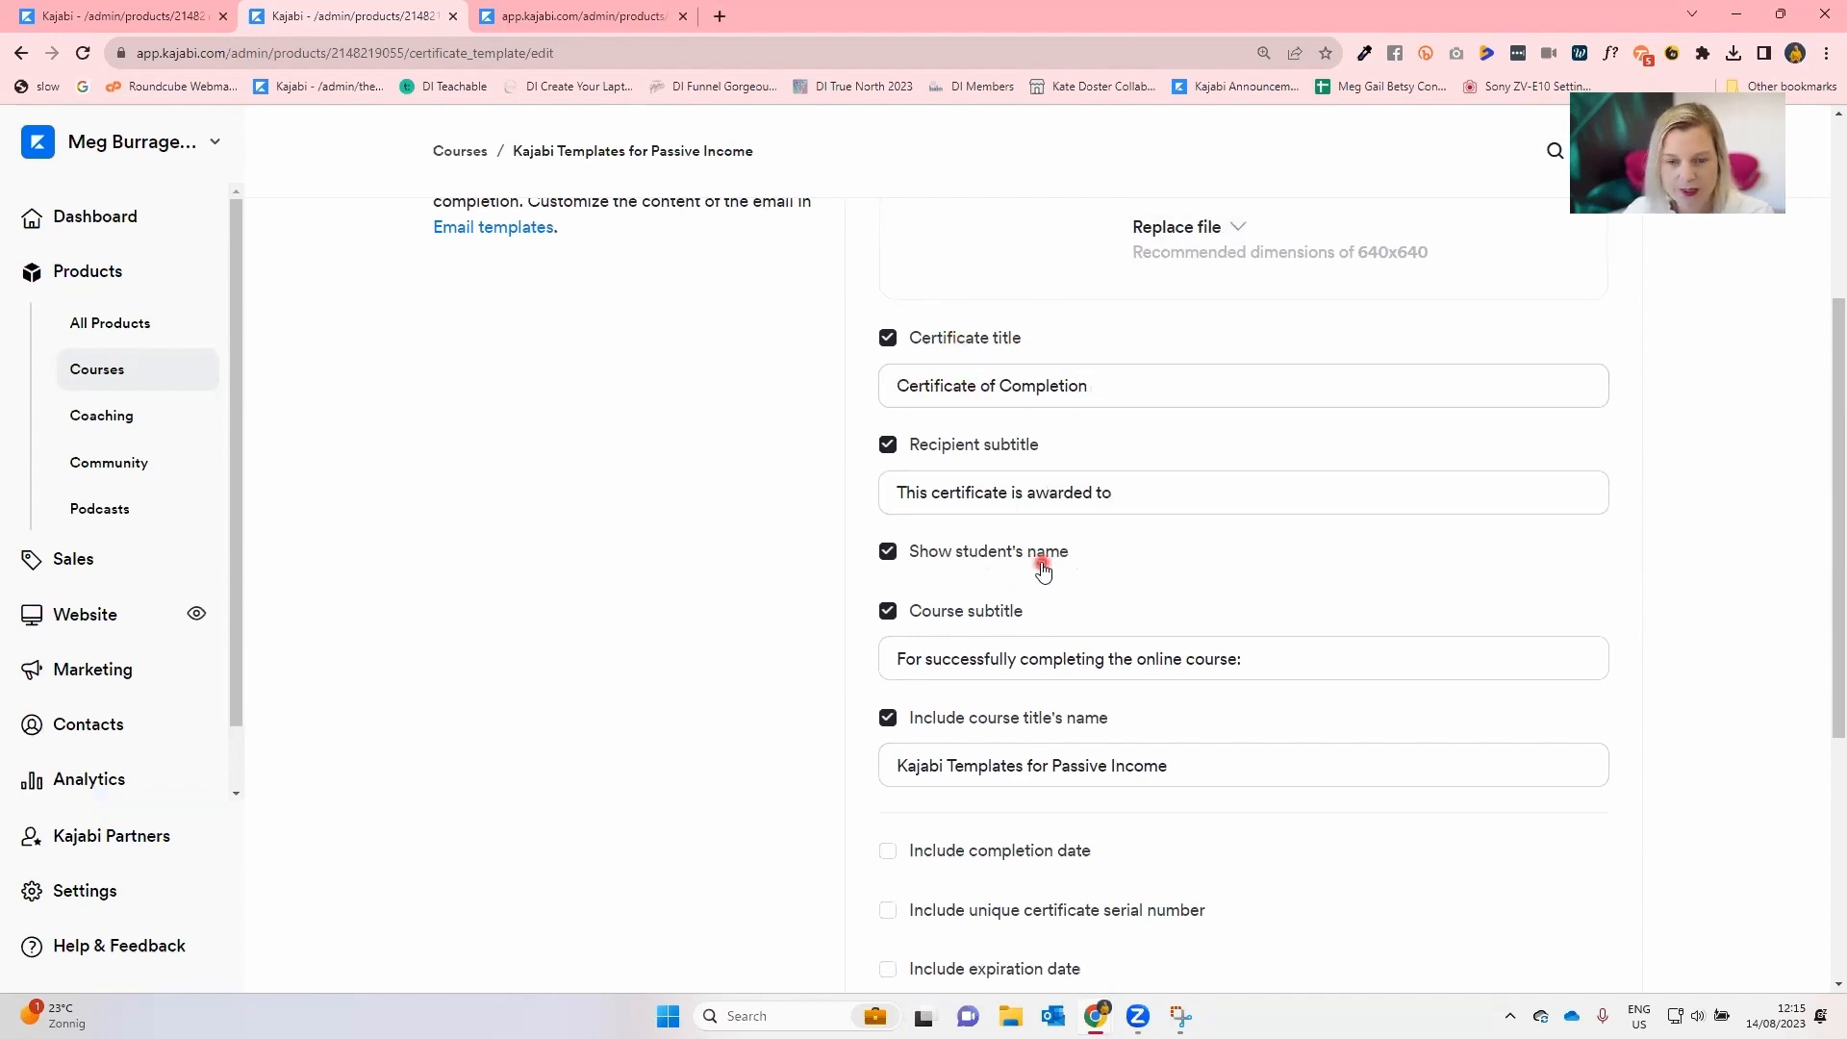
scroll(1044, 569, "down", 2)
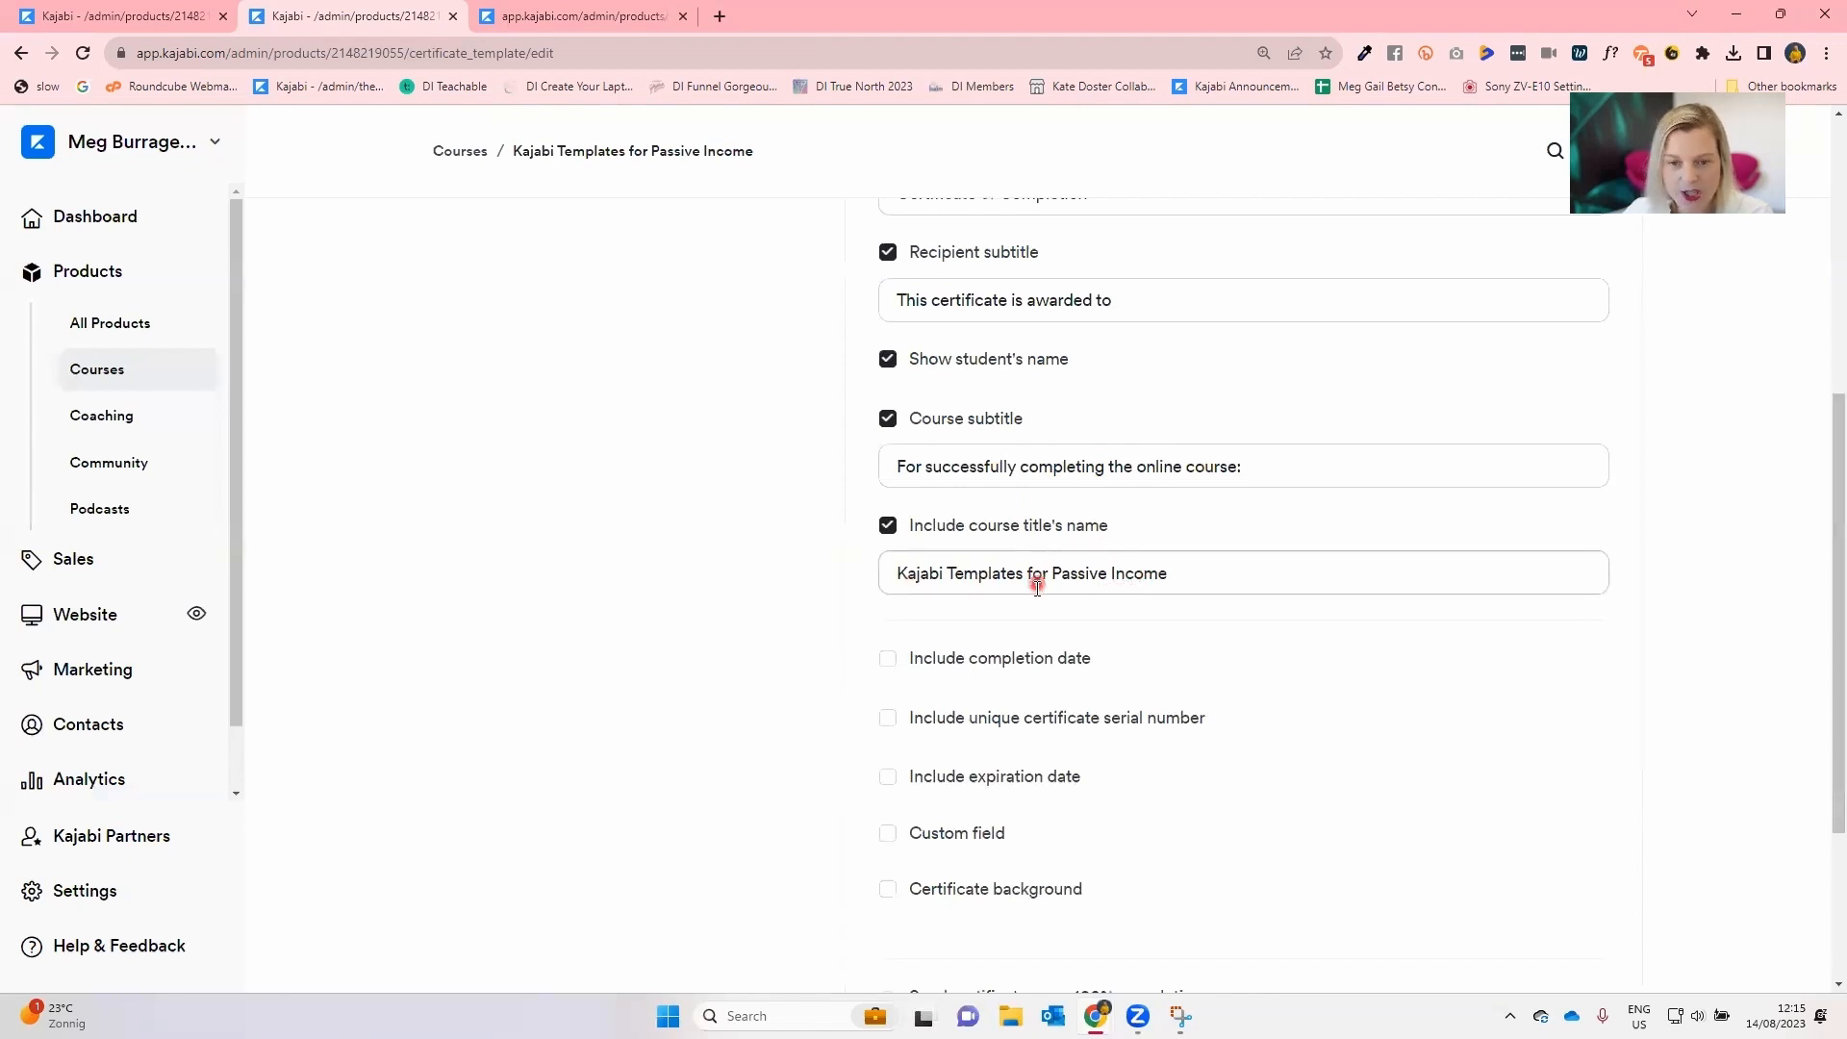
scroll(1035, 584, "down", 2)
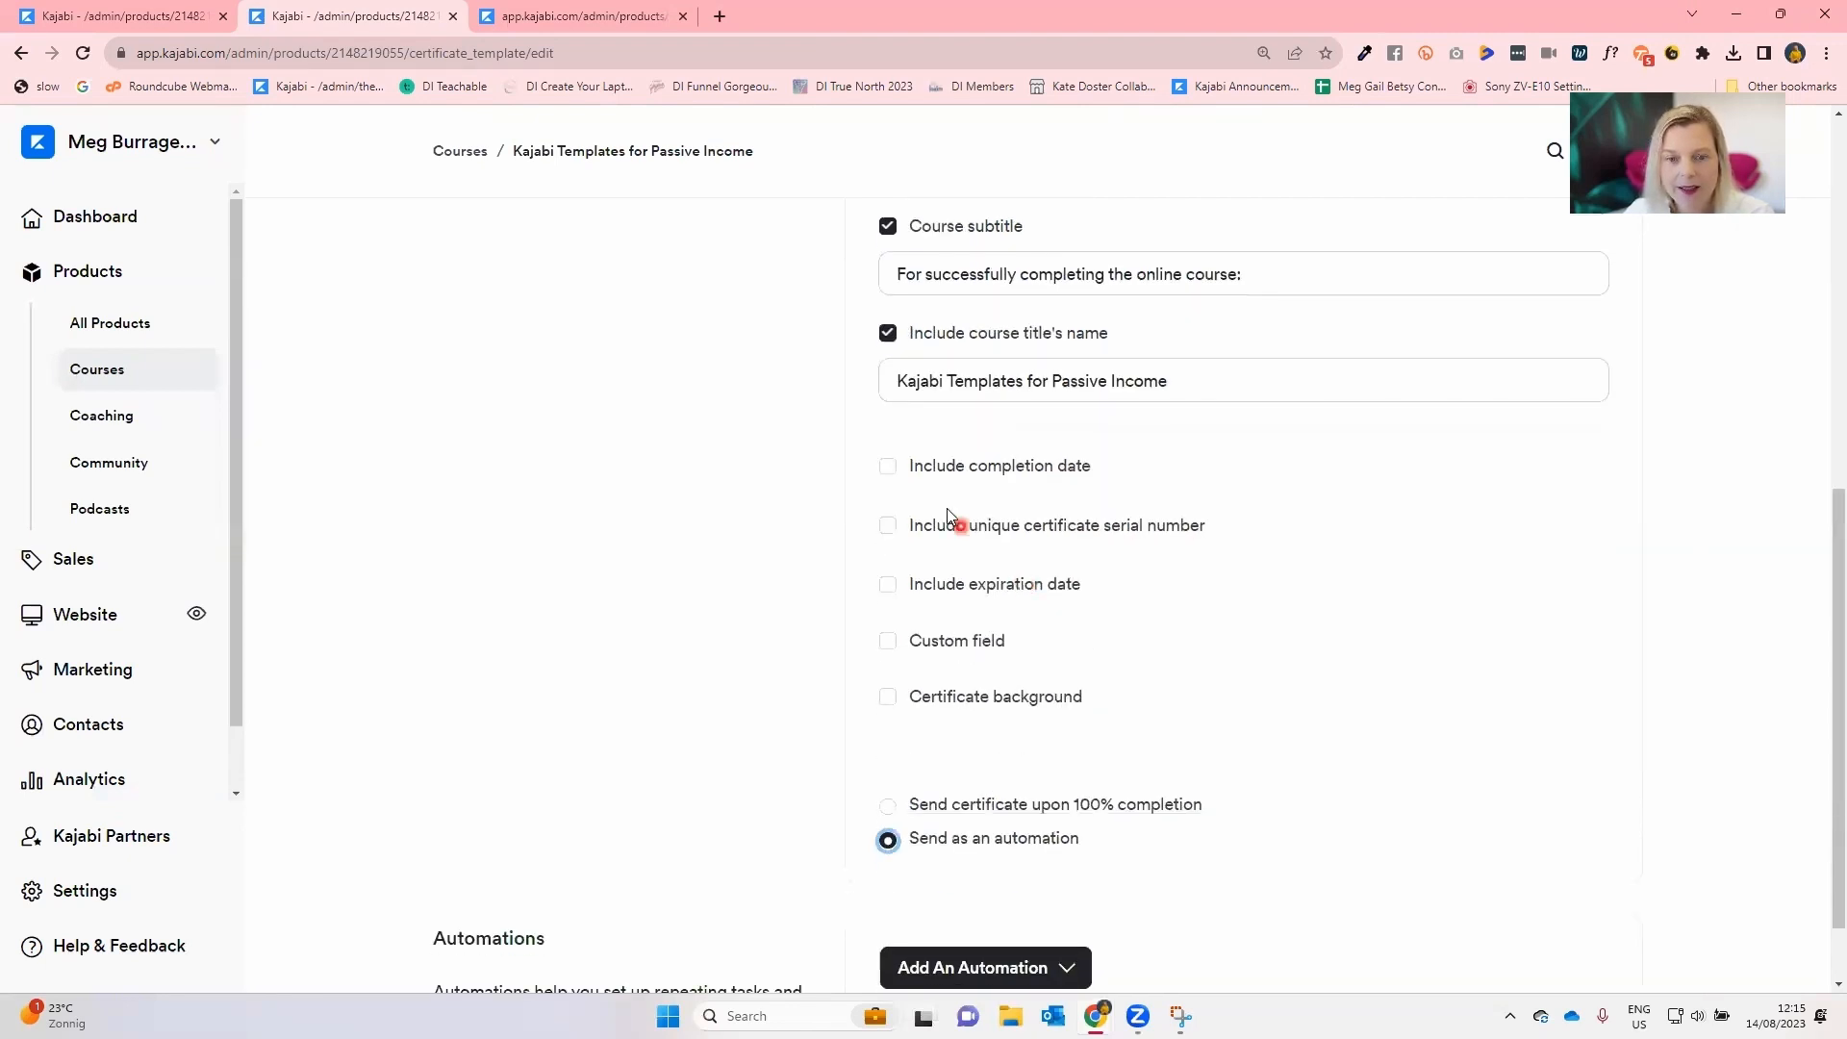
left_click(885, 472)
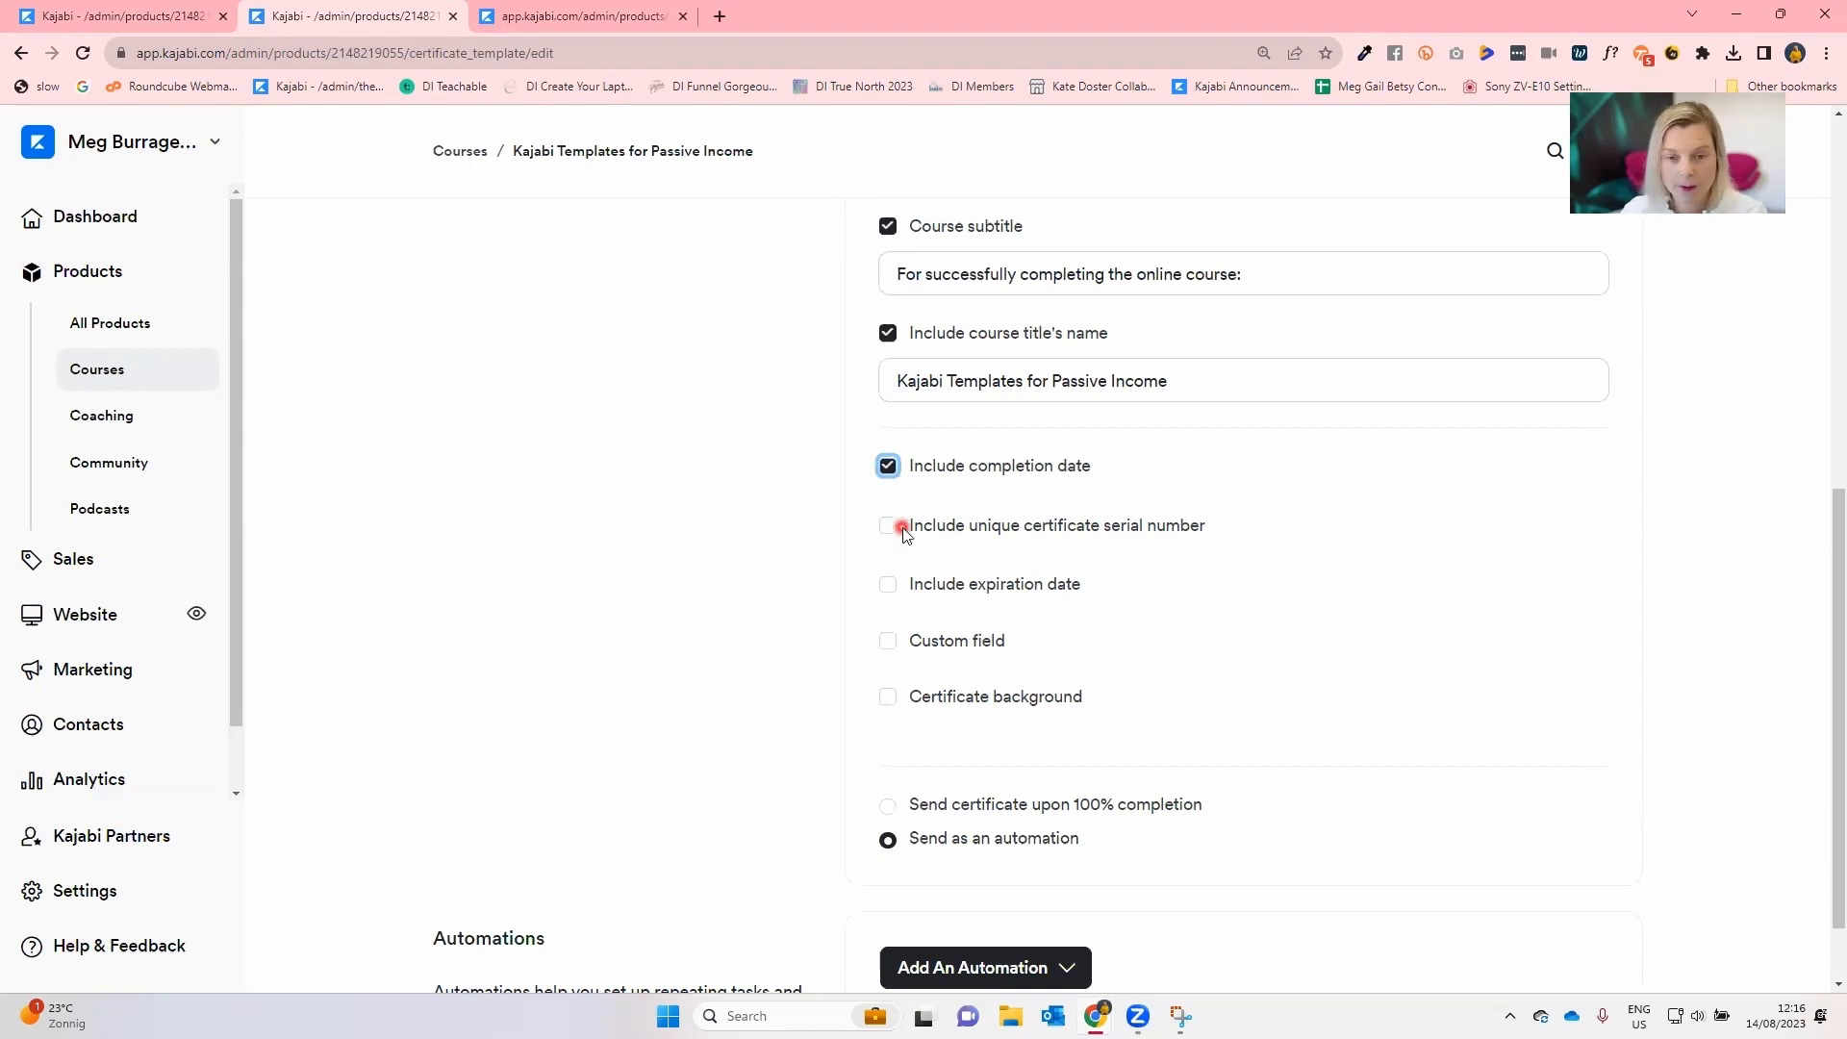
left_click(887, 584)
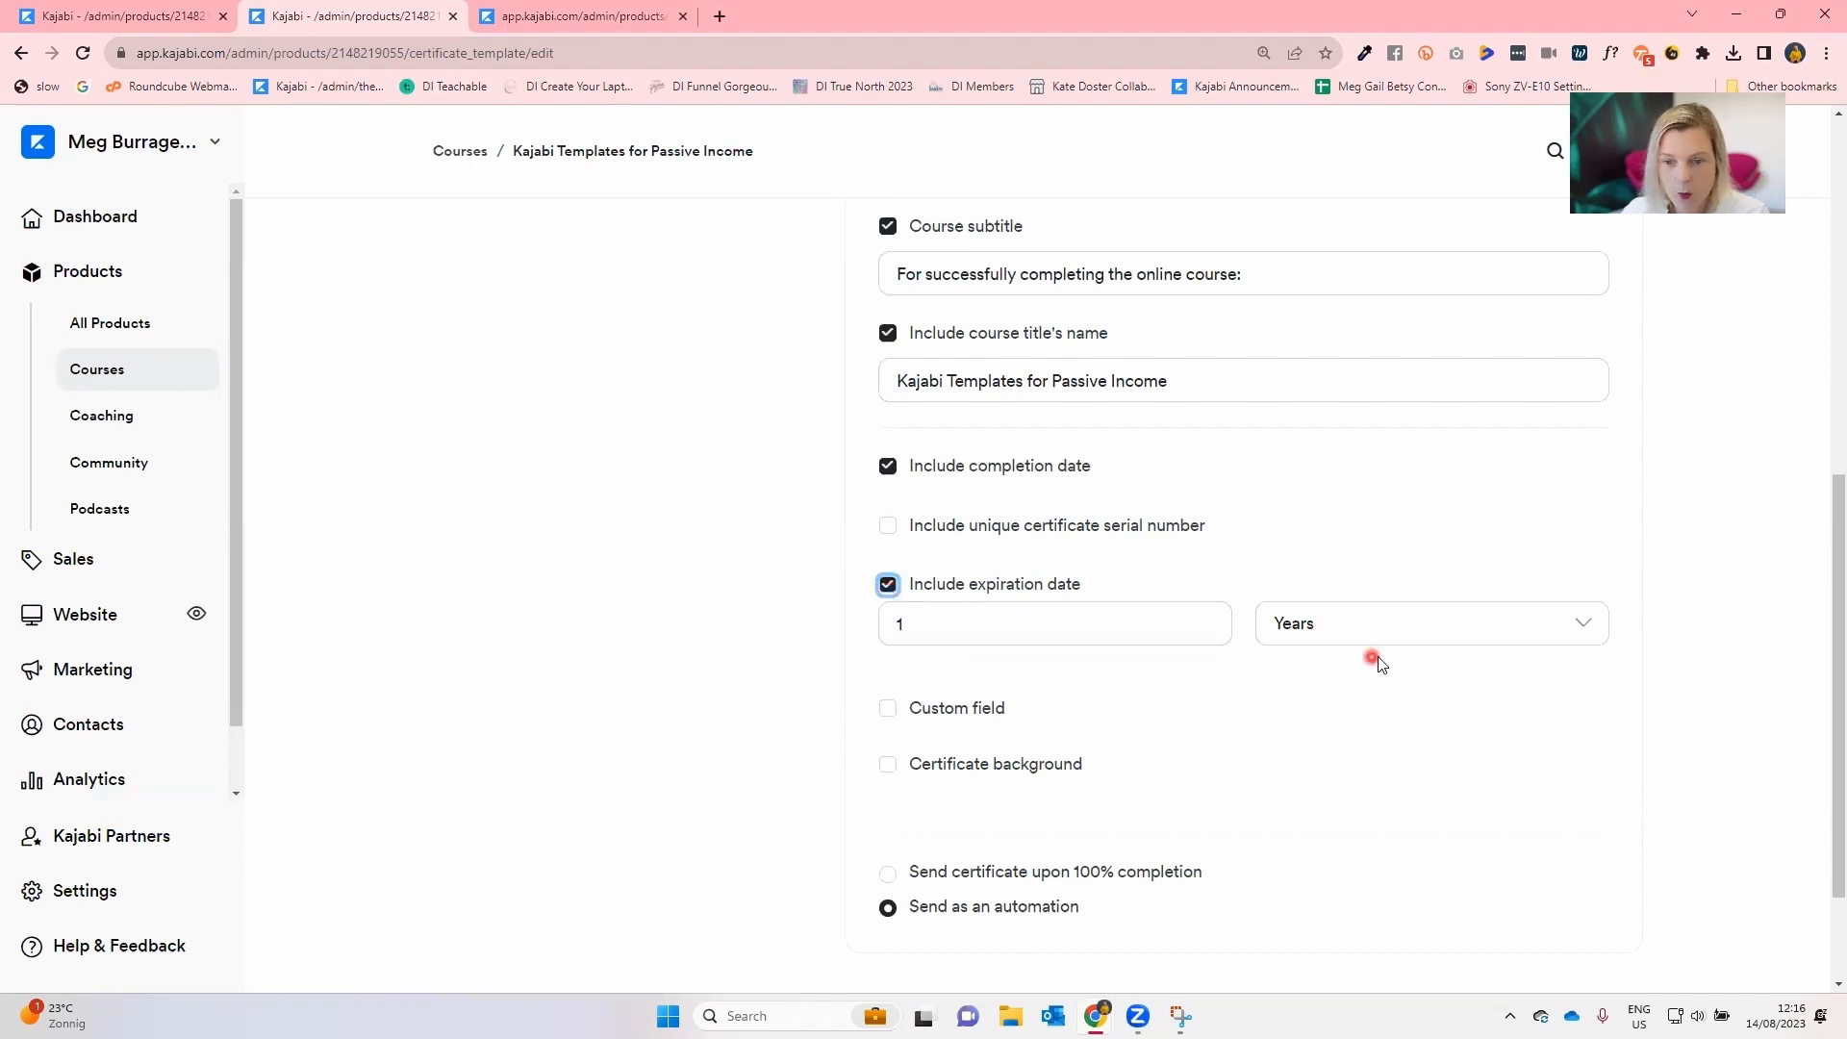
Enable a custom field on the certificate and try to save the certificate settings.
left_click(887, 708)
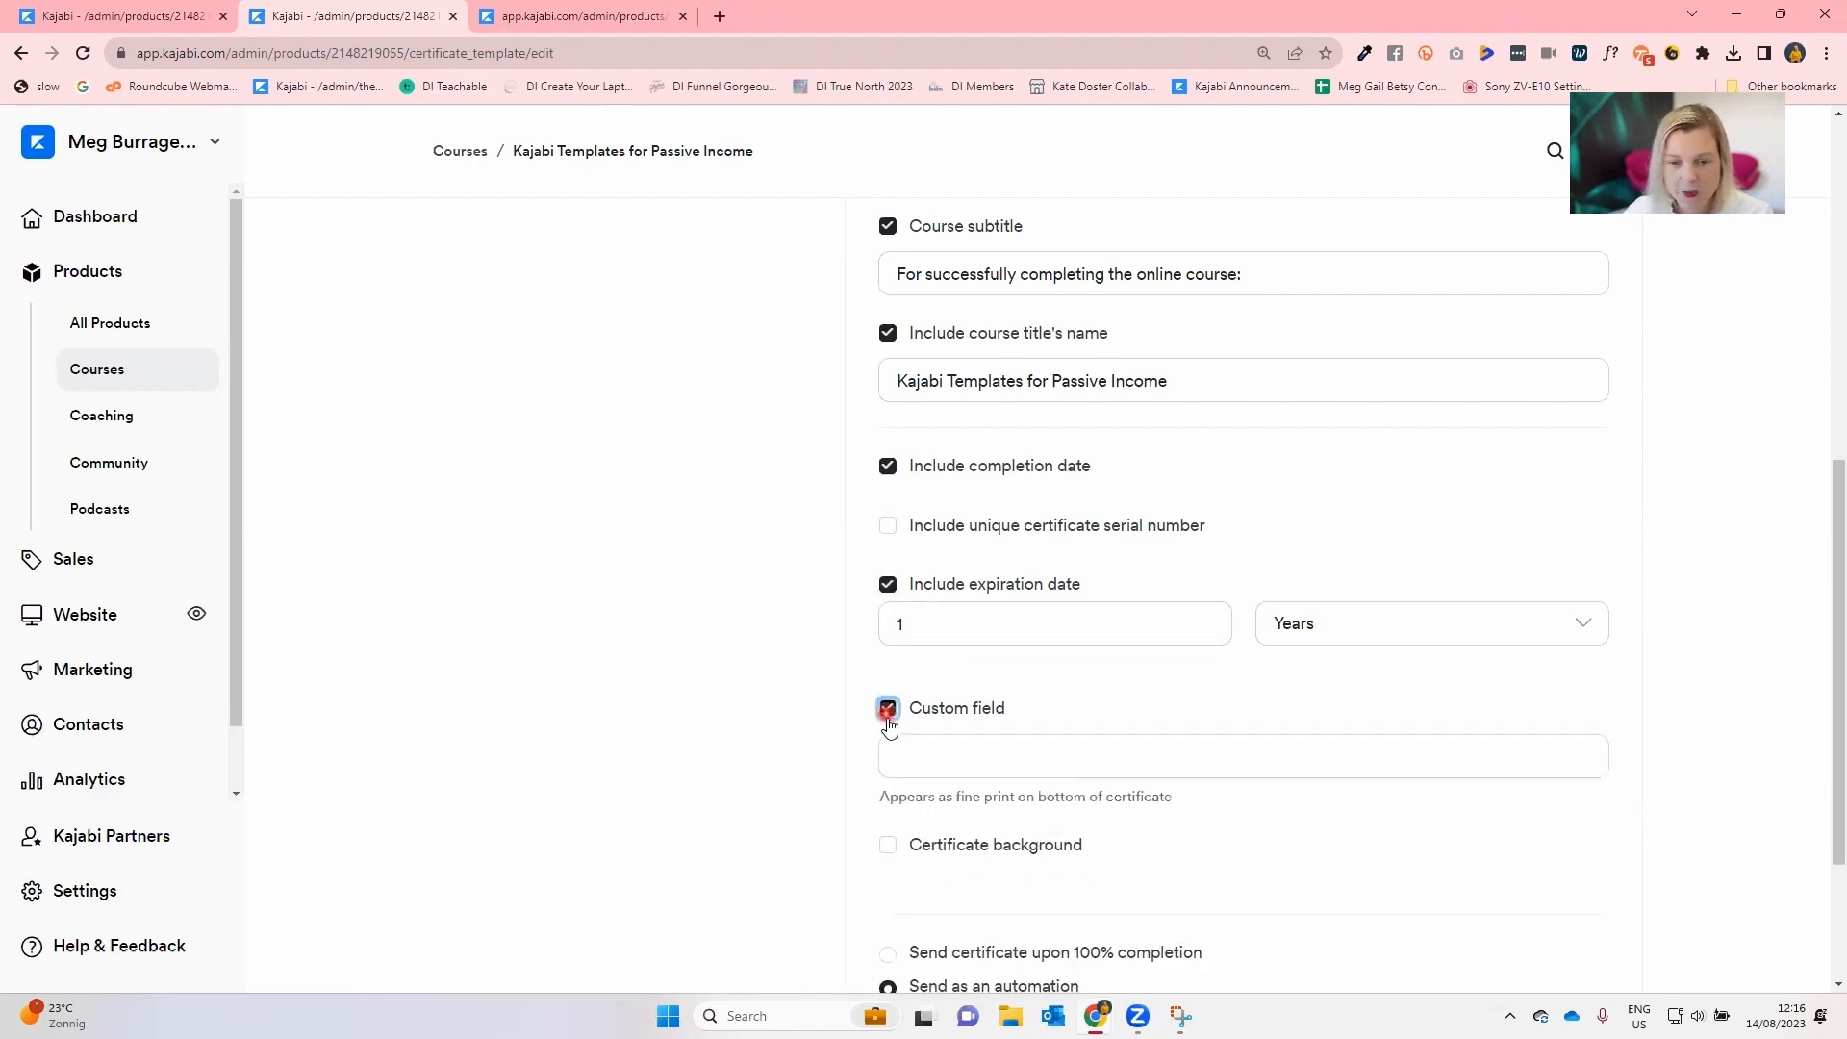
left_click(896, 748)
left_click(937, 773)
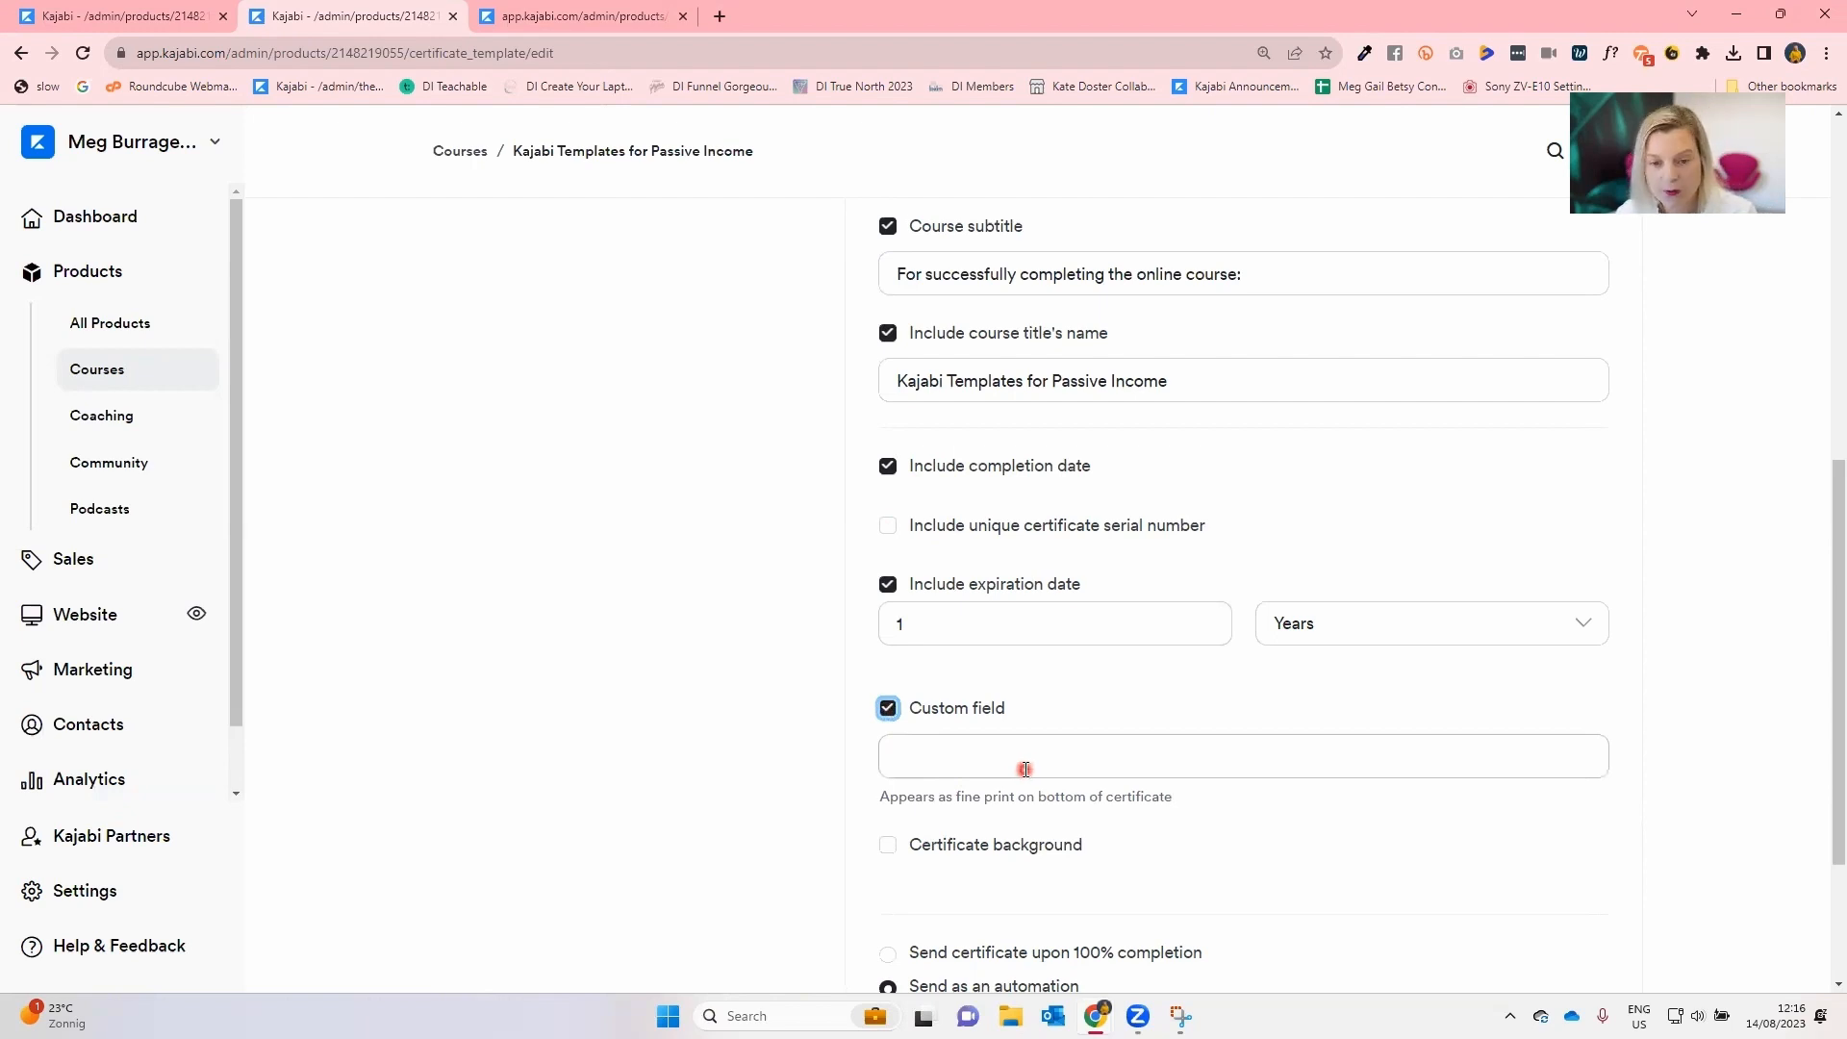
scroll(1025, 770, "down", 3)
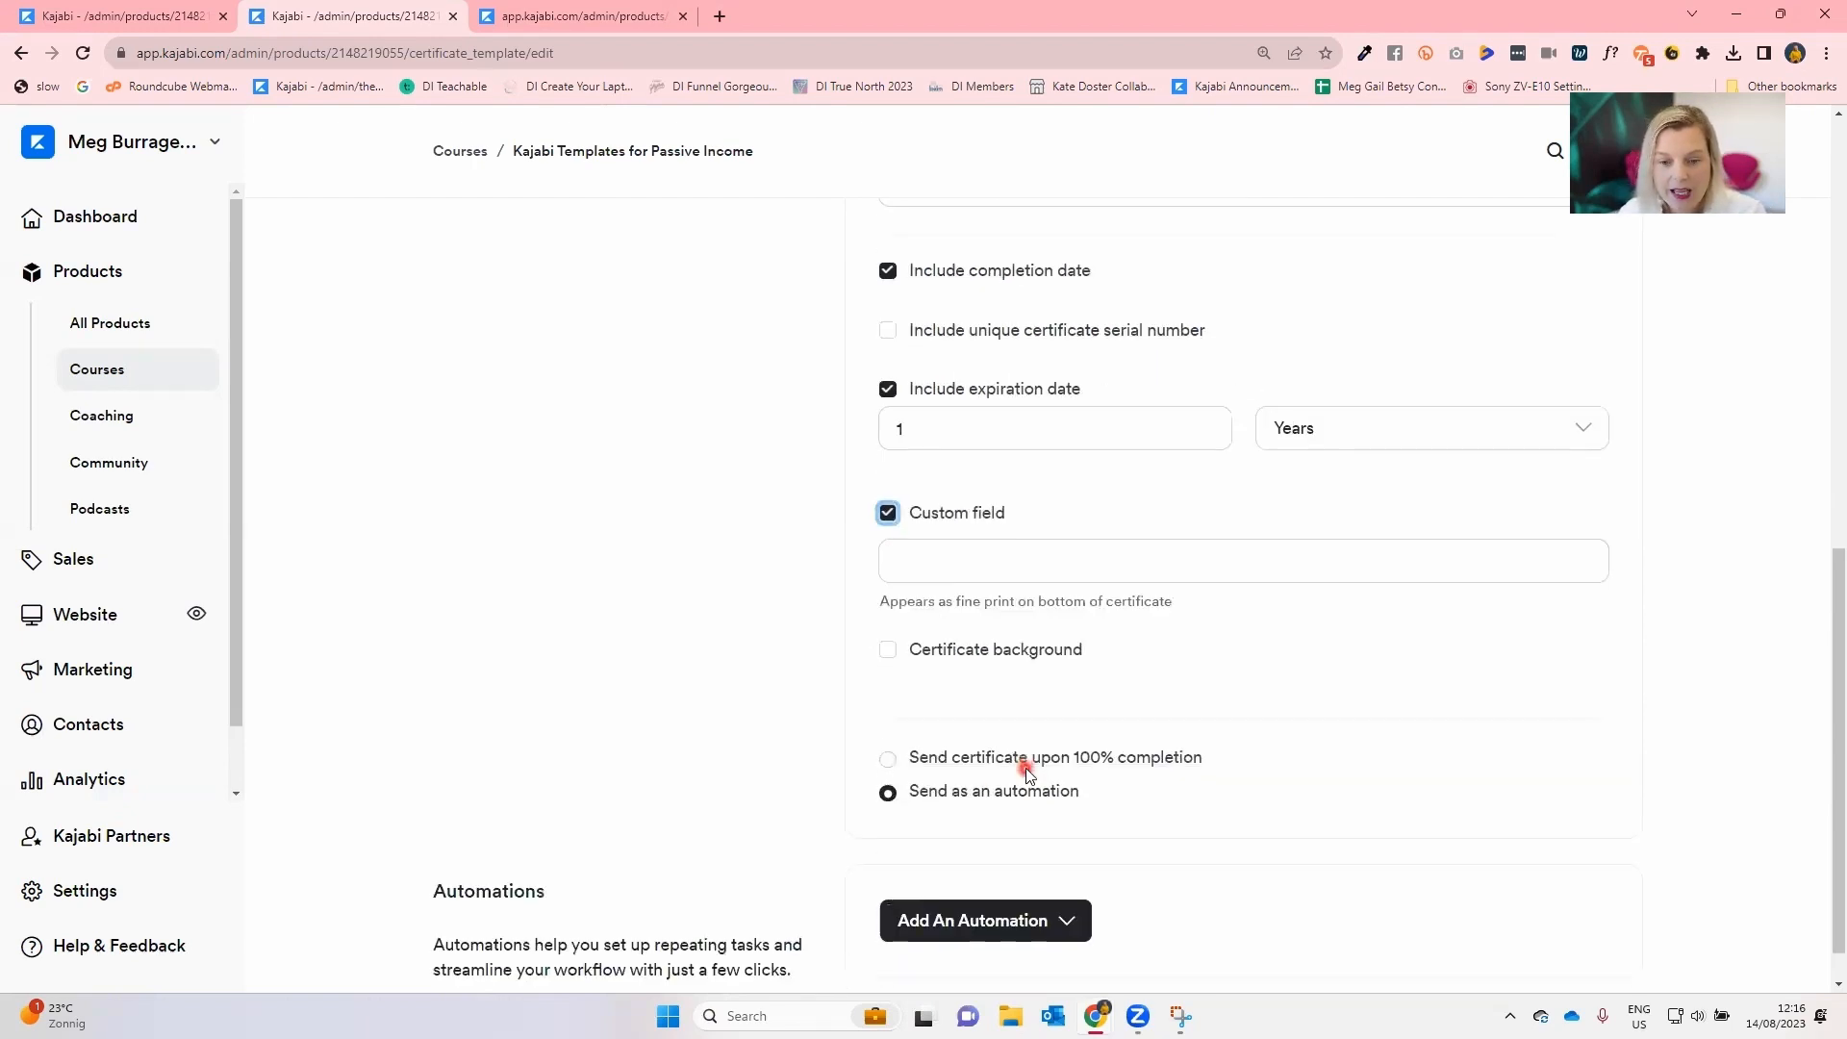
scroll(1026, 770, "up", 8)
scroll(1026, 775, "up", 2)
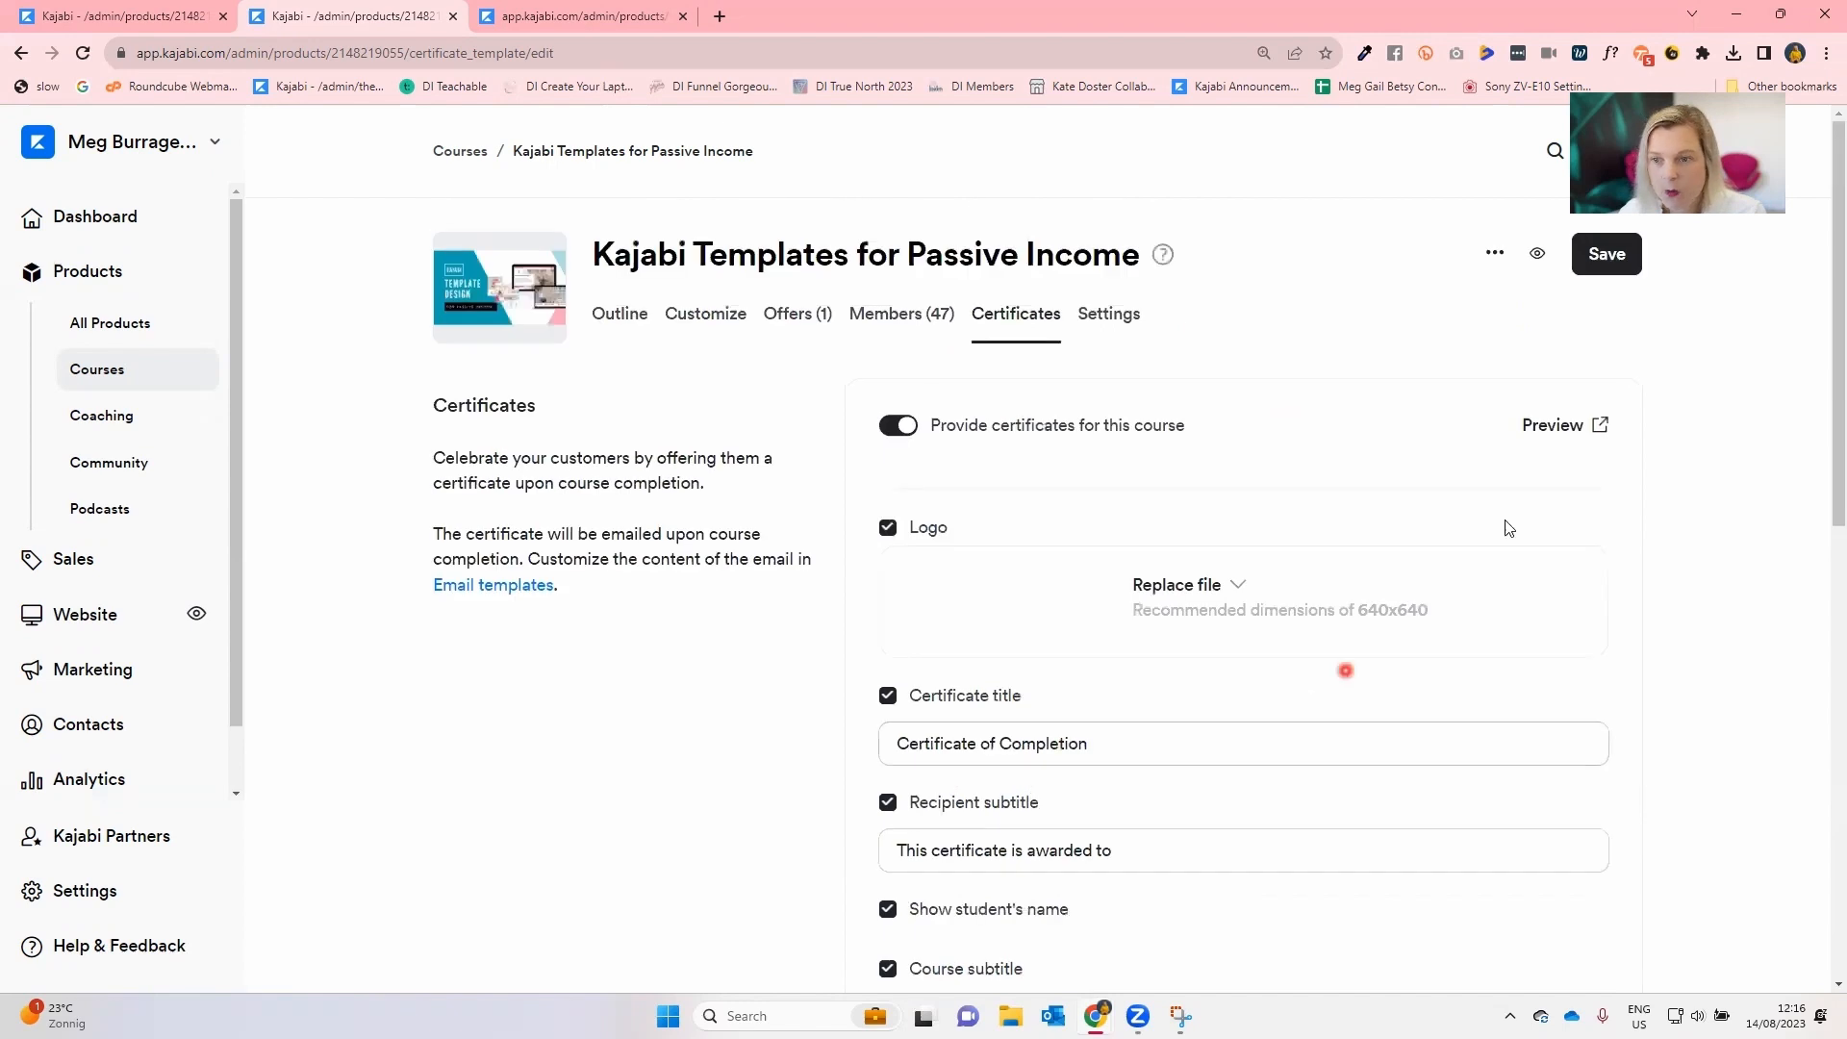
left_click(1609, 256)
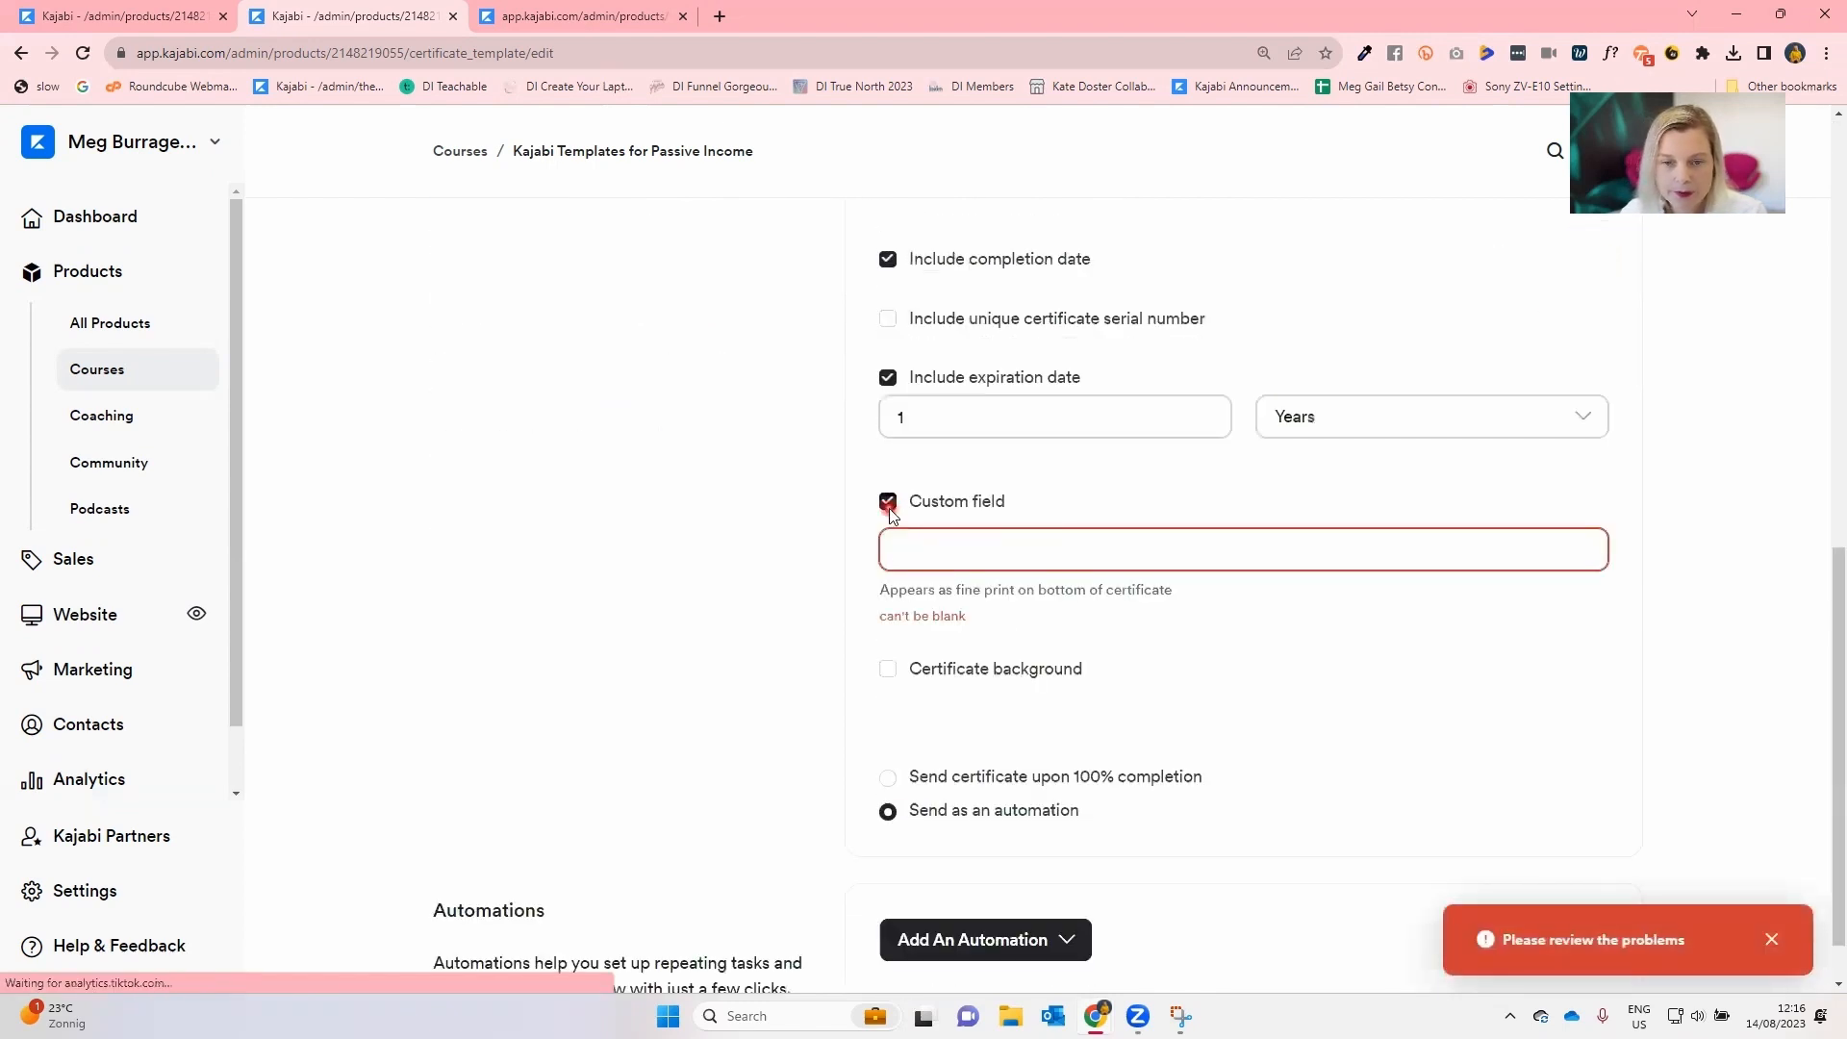
Turn off the custom field, try saving the certificate settings again, and dismiss the error notice.
left_click(899, 508)
scroll(933, 664, "up", 10)
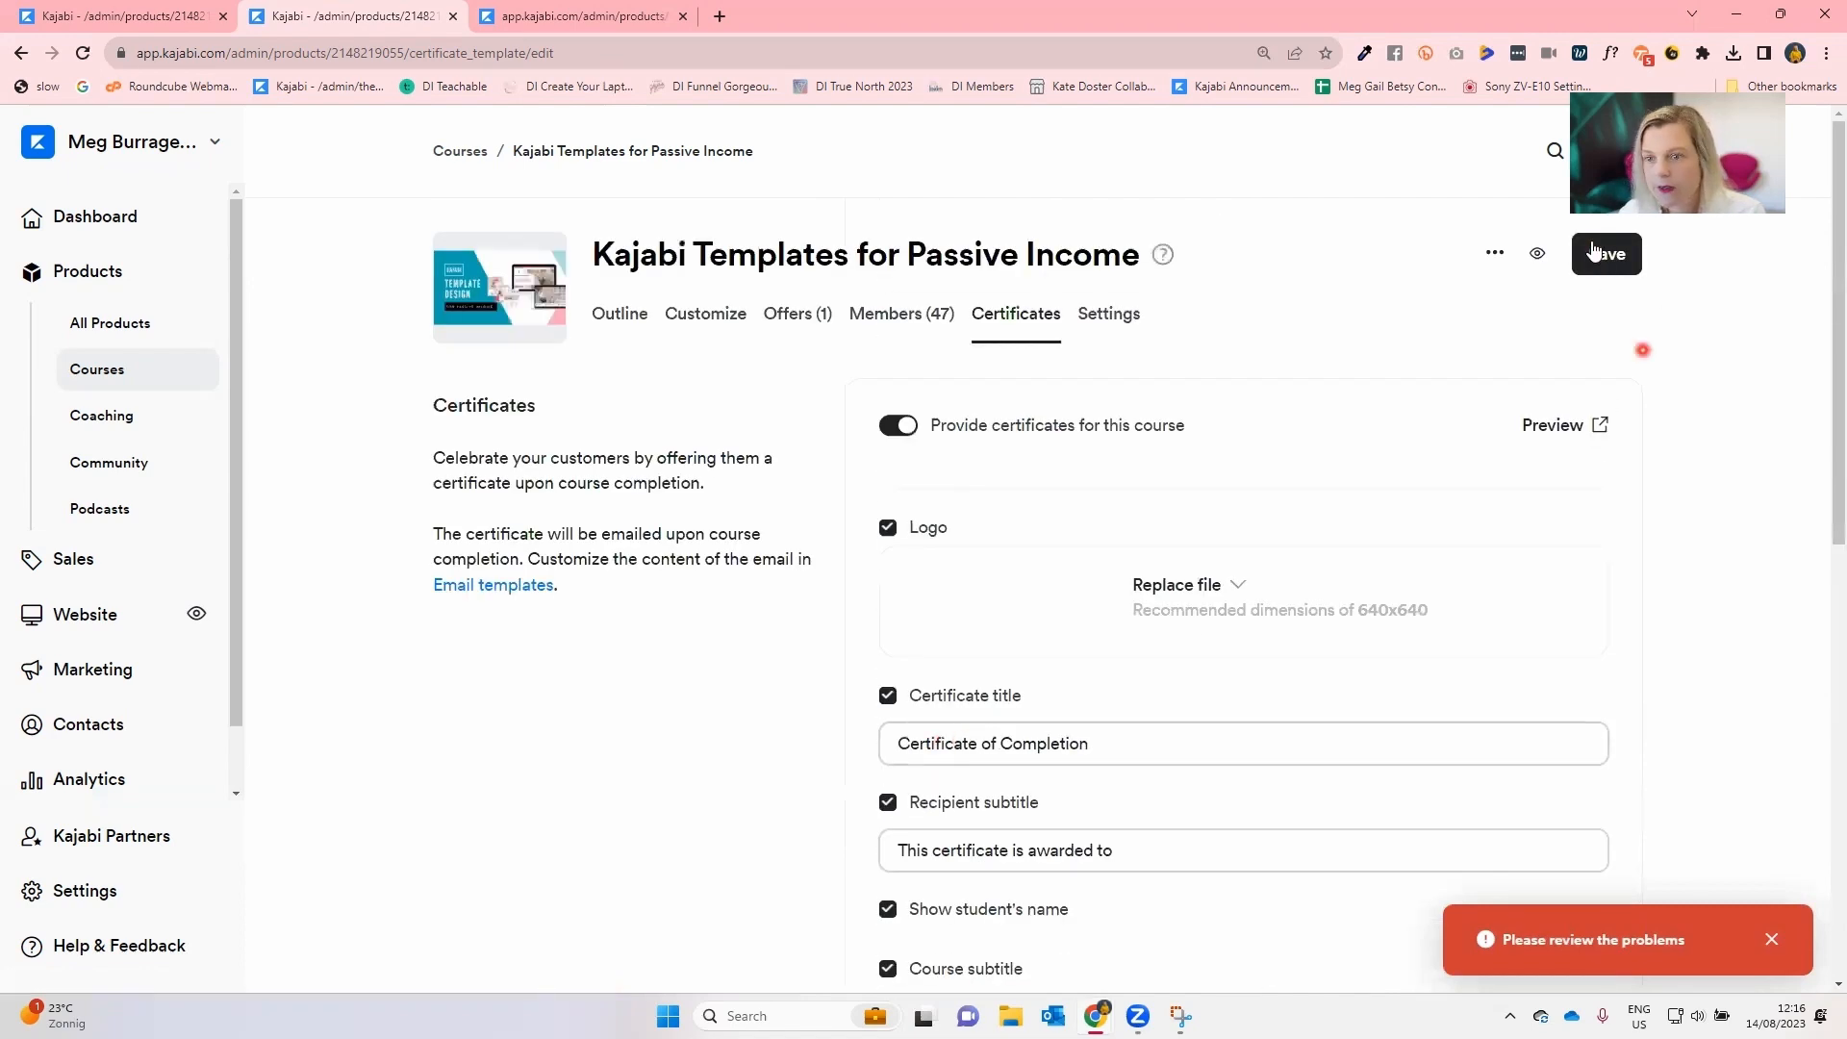
left_click(1607, 254)
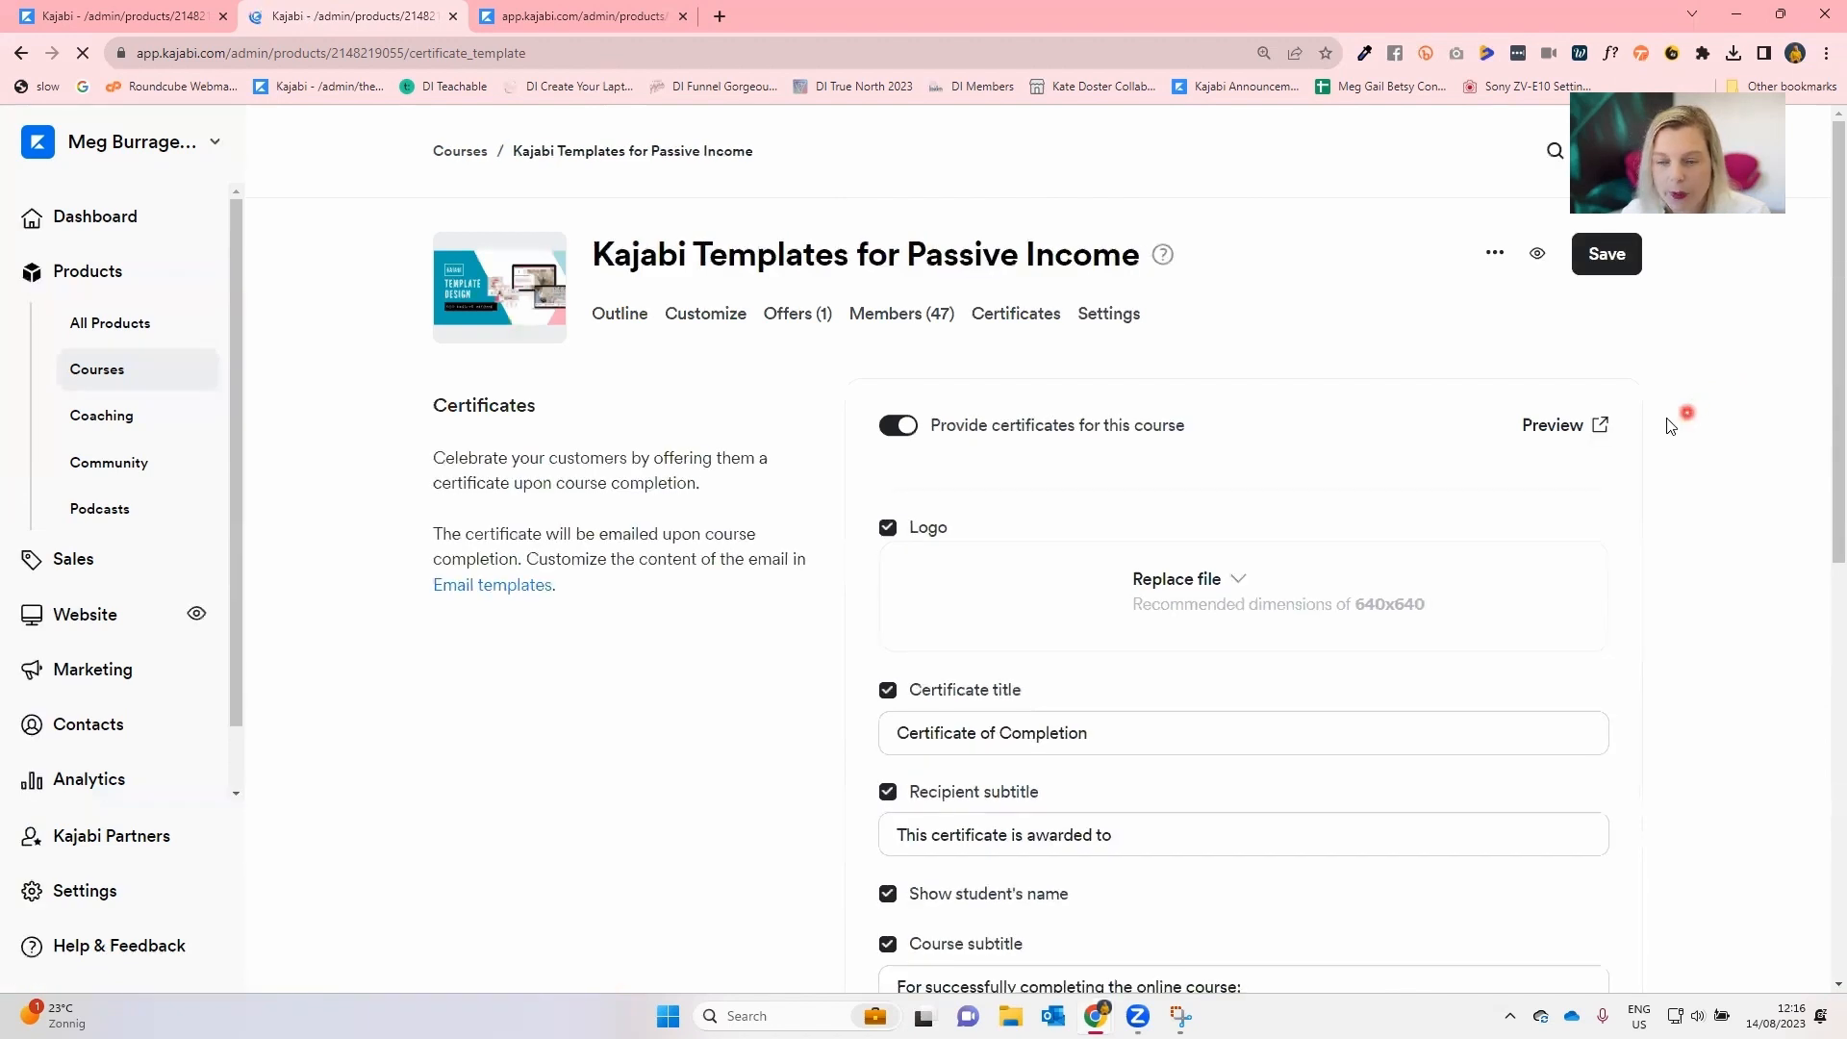
left_click(1576, 438)
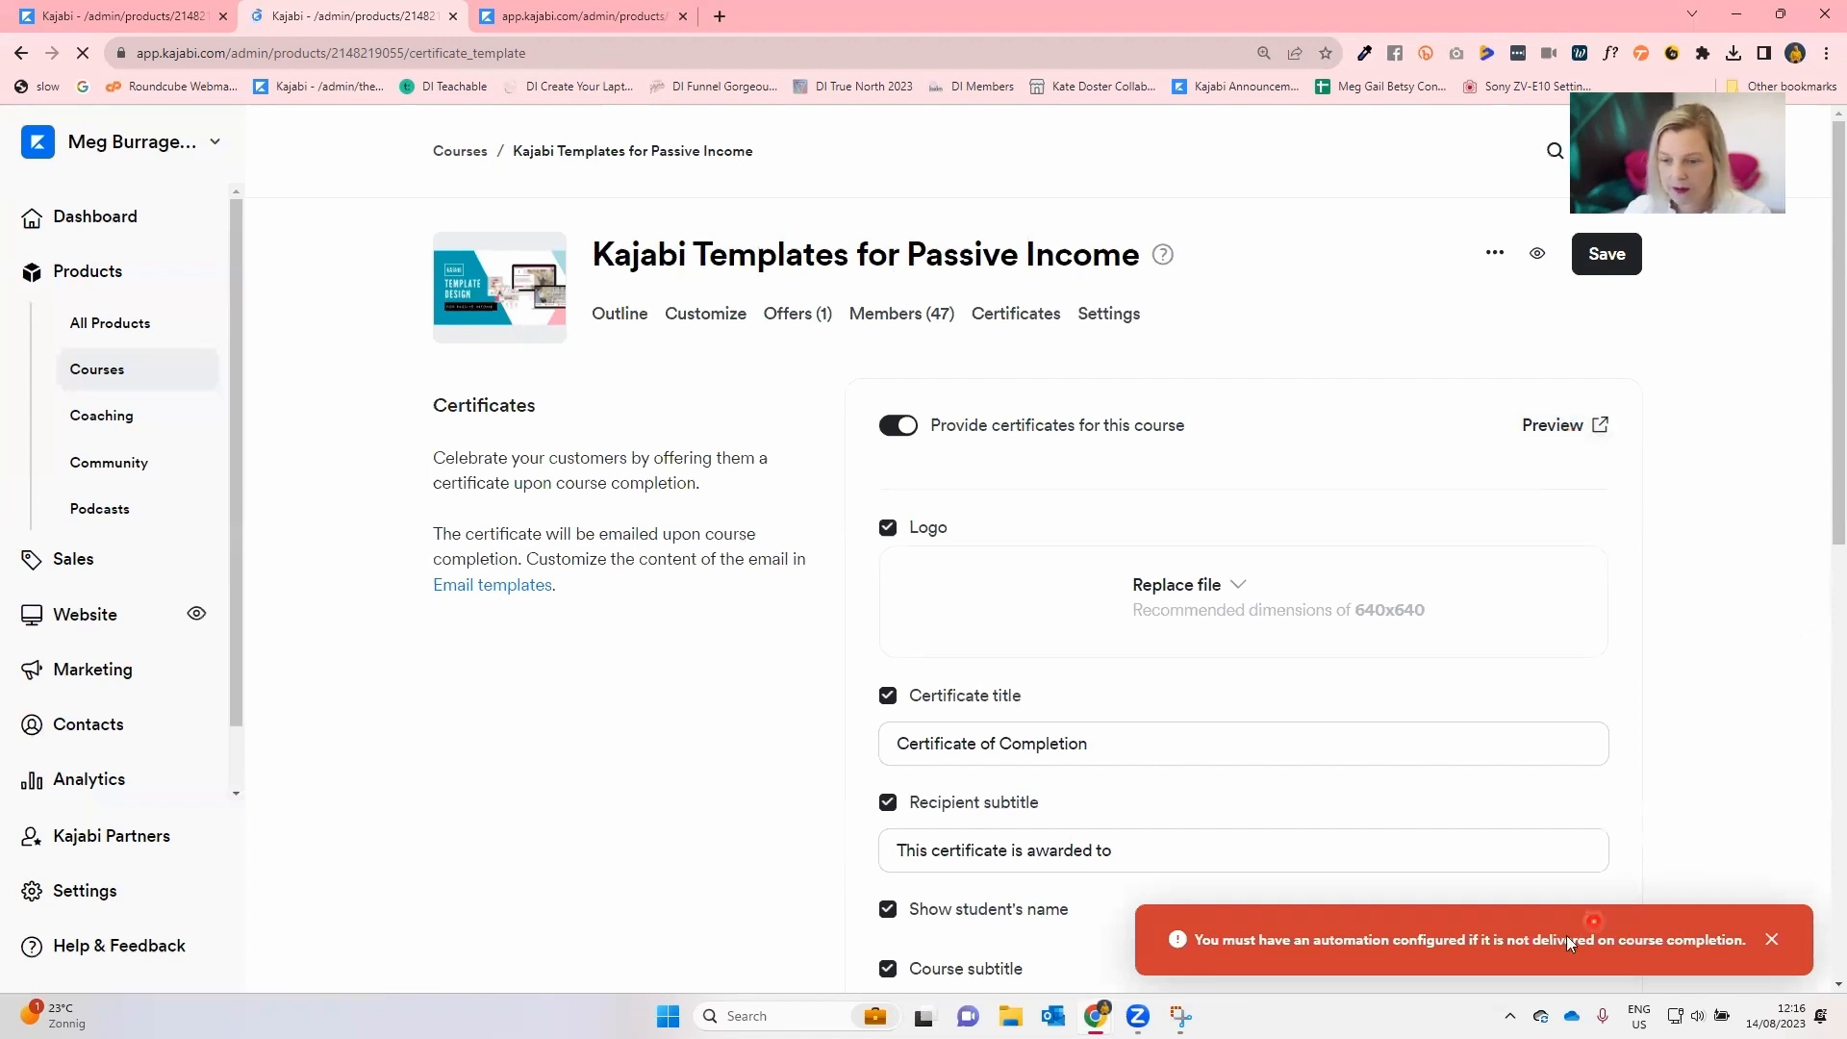
left_click(1792, 935)
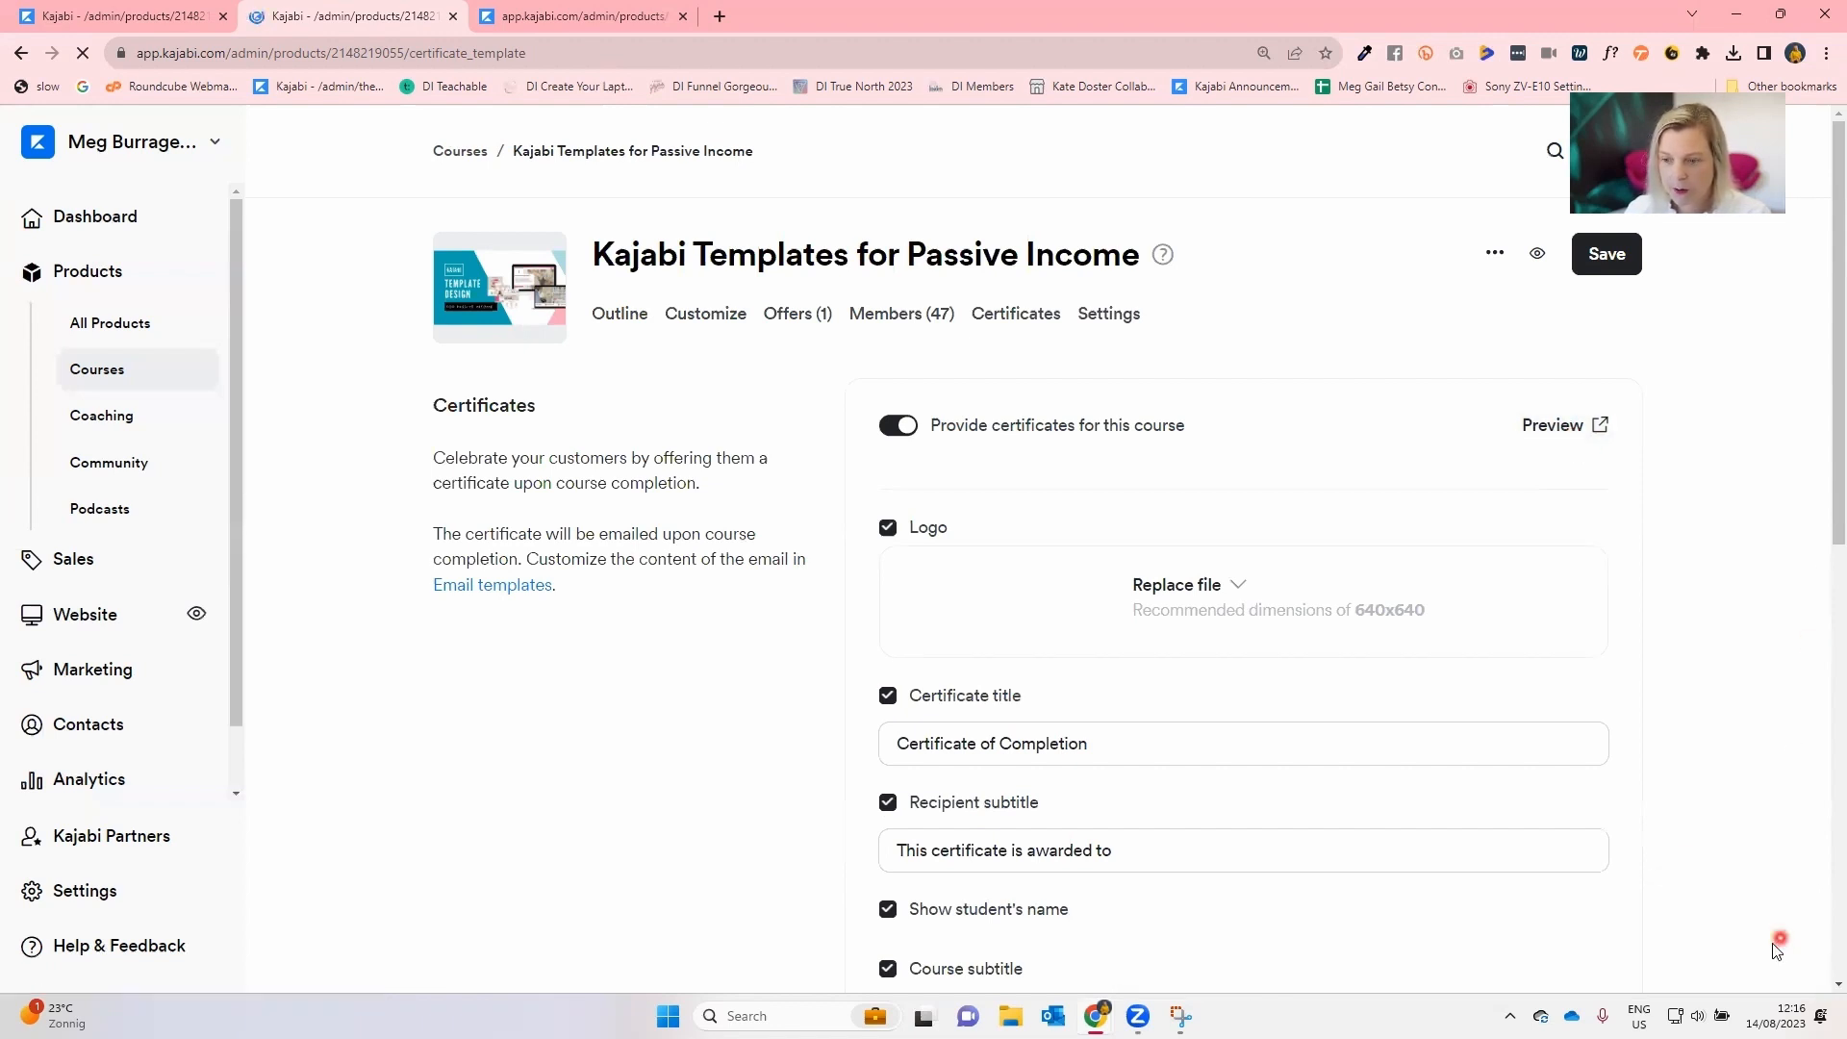
Try to add an automation to send the certificate when a quiz is completed.
scroll(1443, 804, "down", 10)
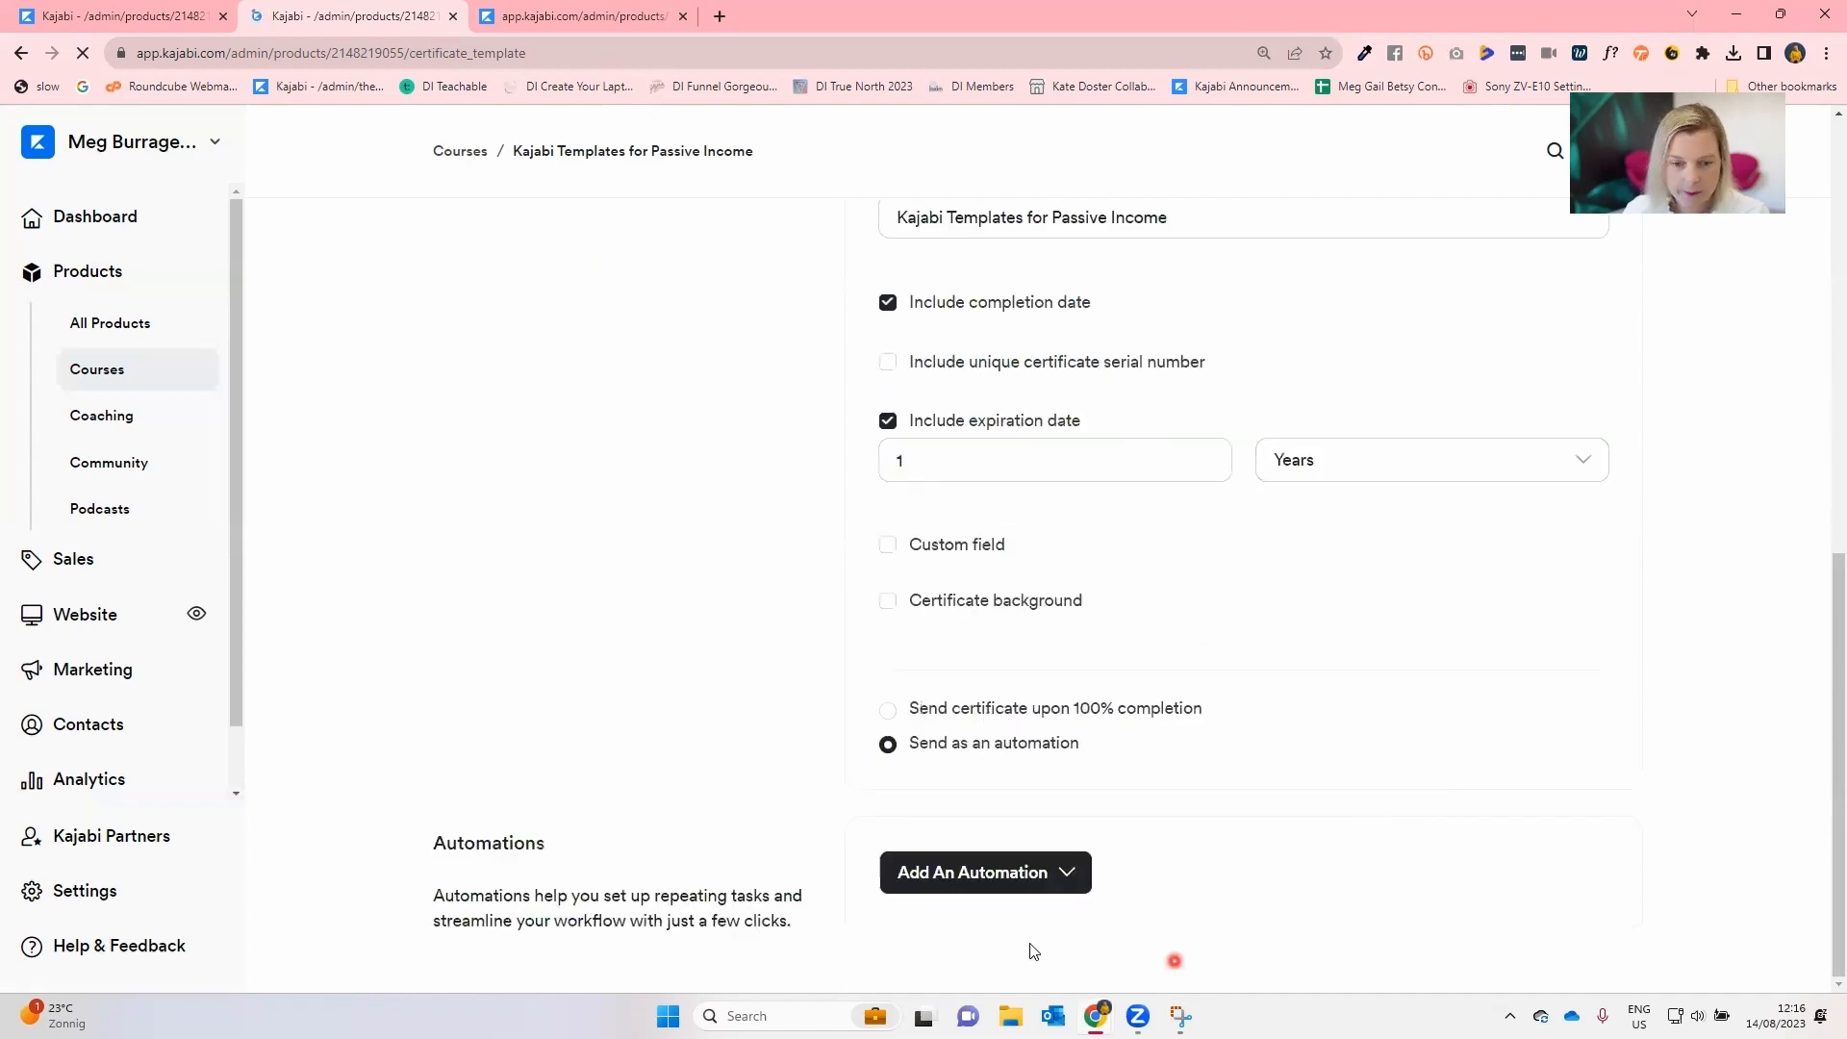
left_click(1021, 876)
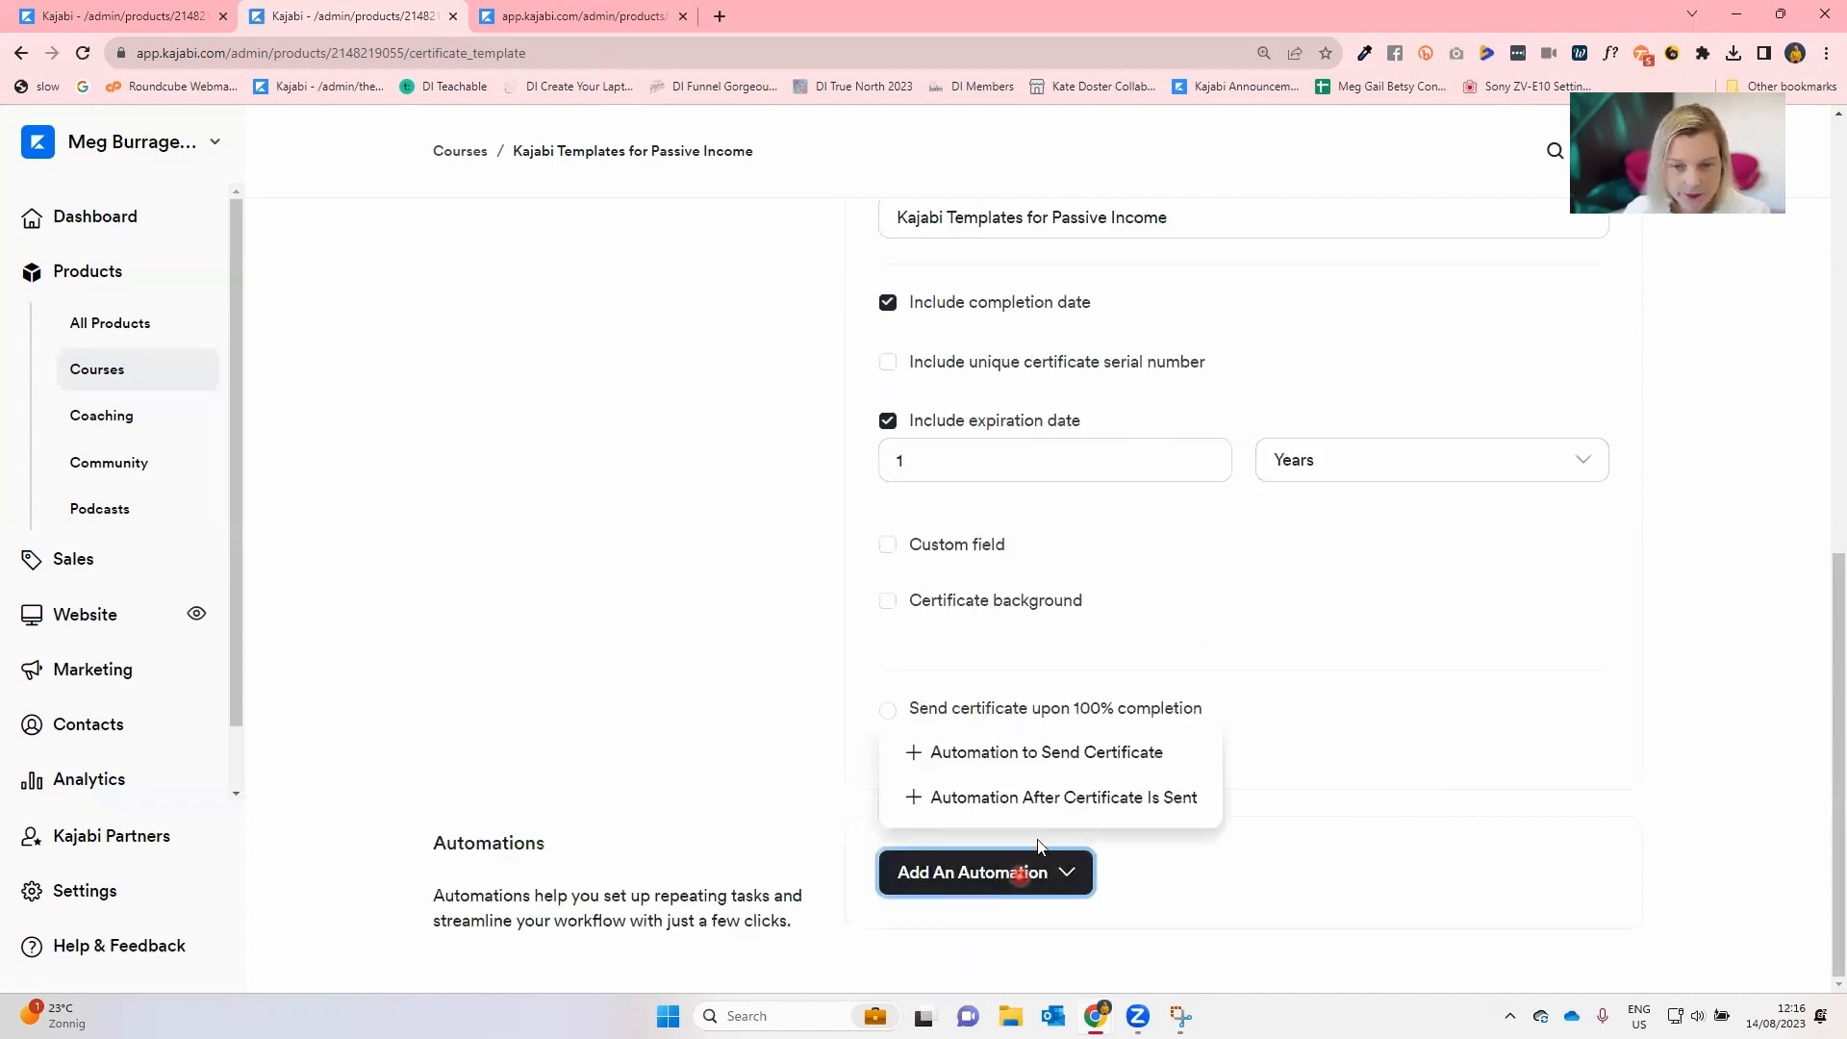
left_click(1056, 751)
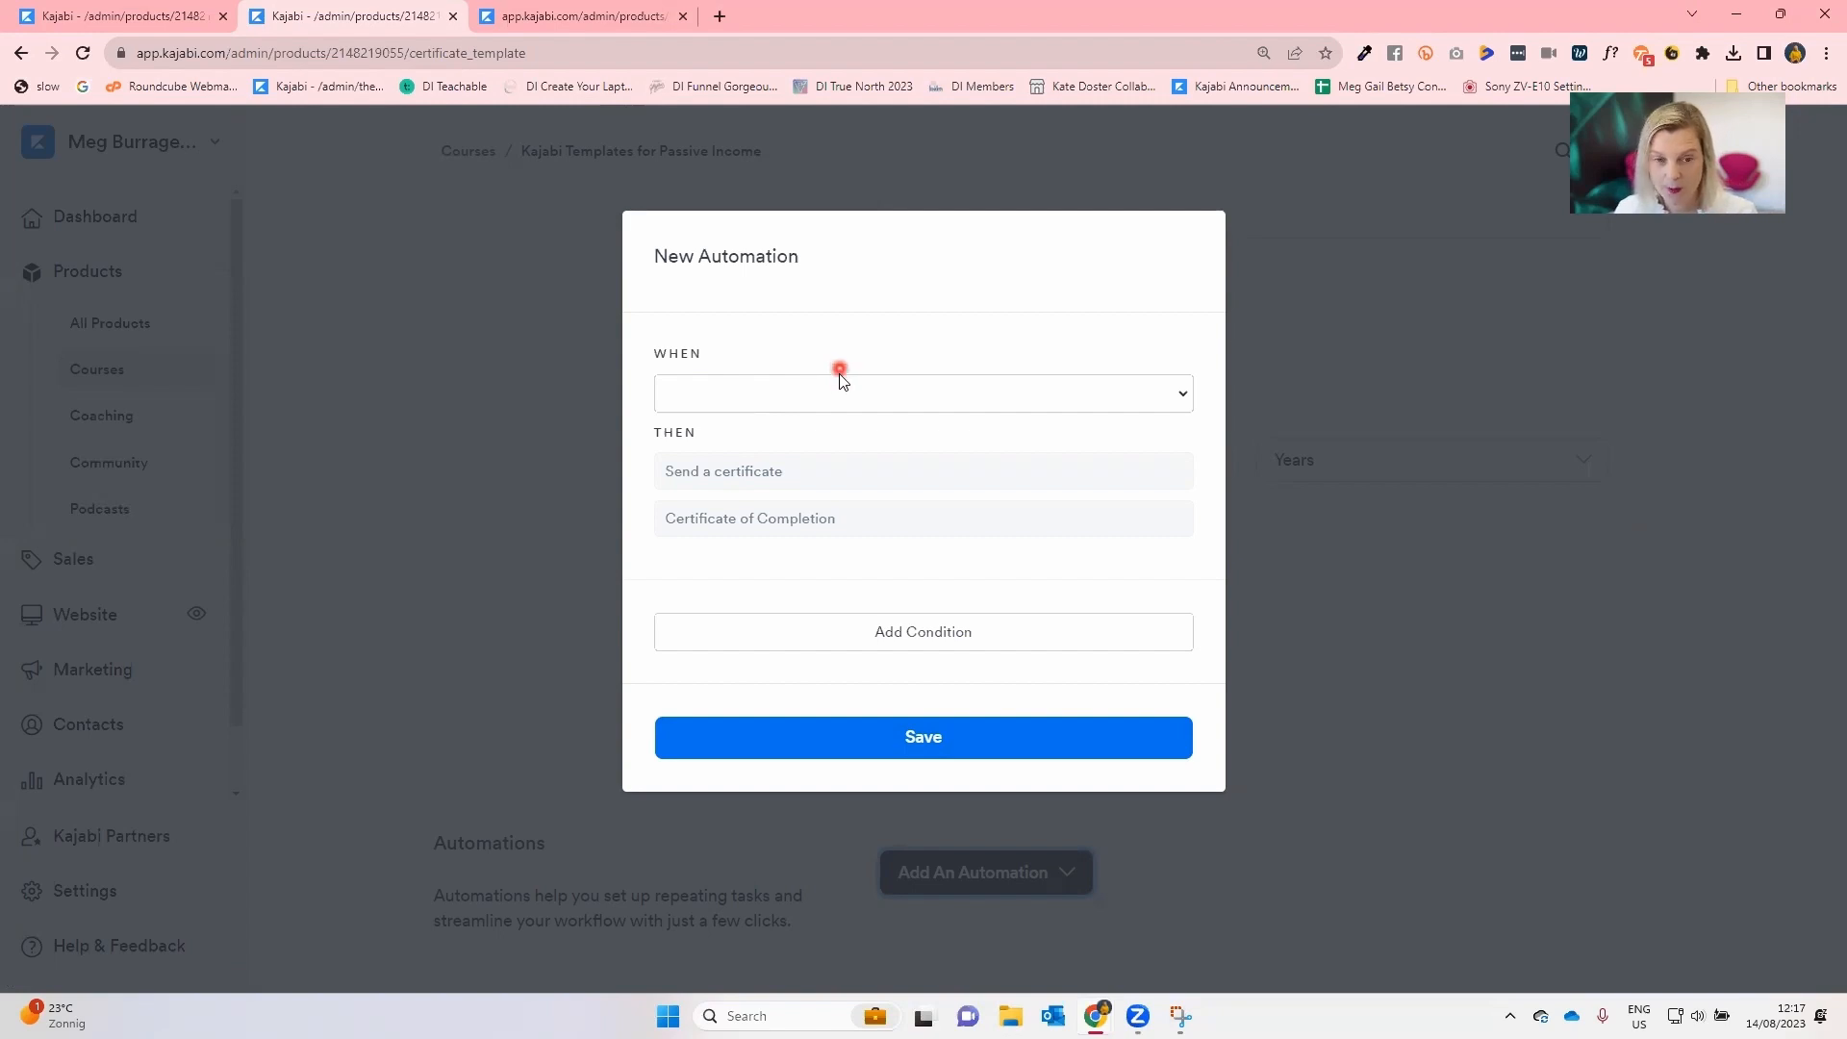
left_click(721, 400)
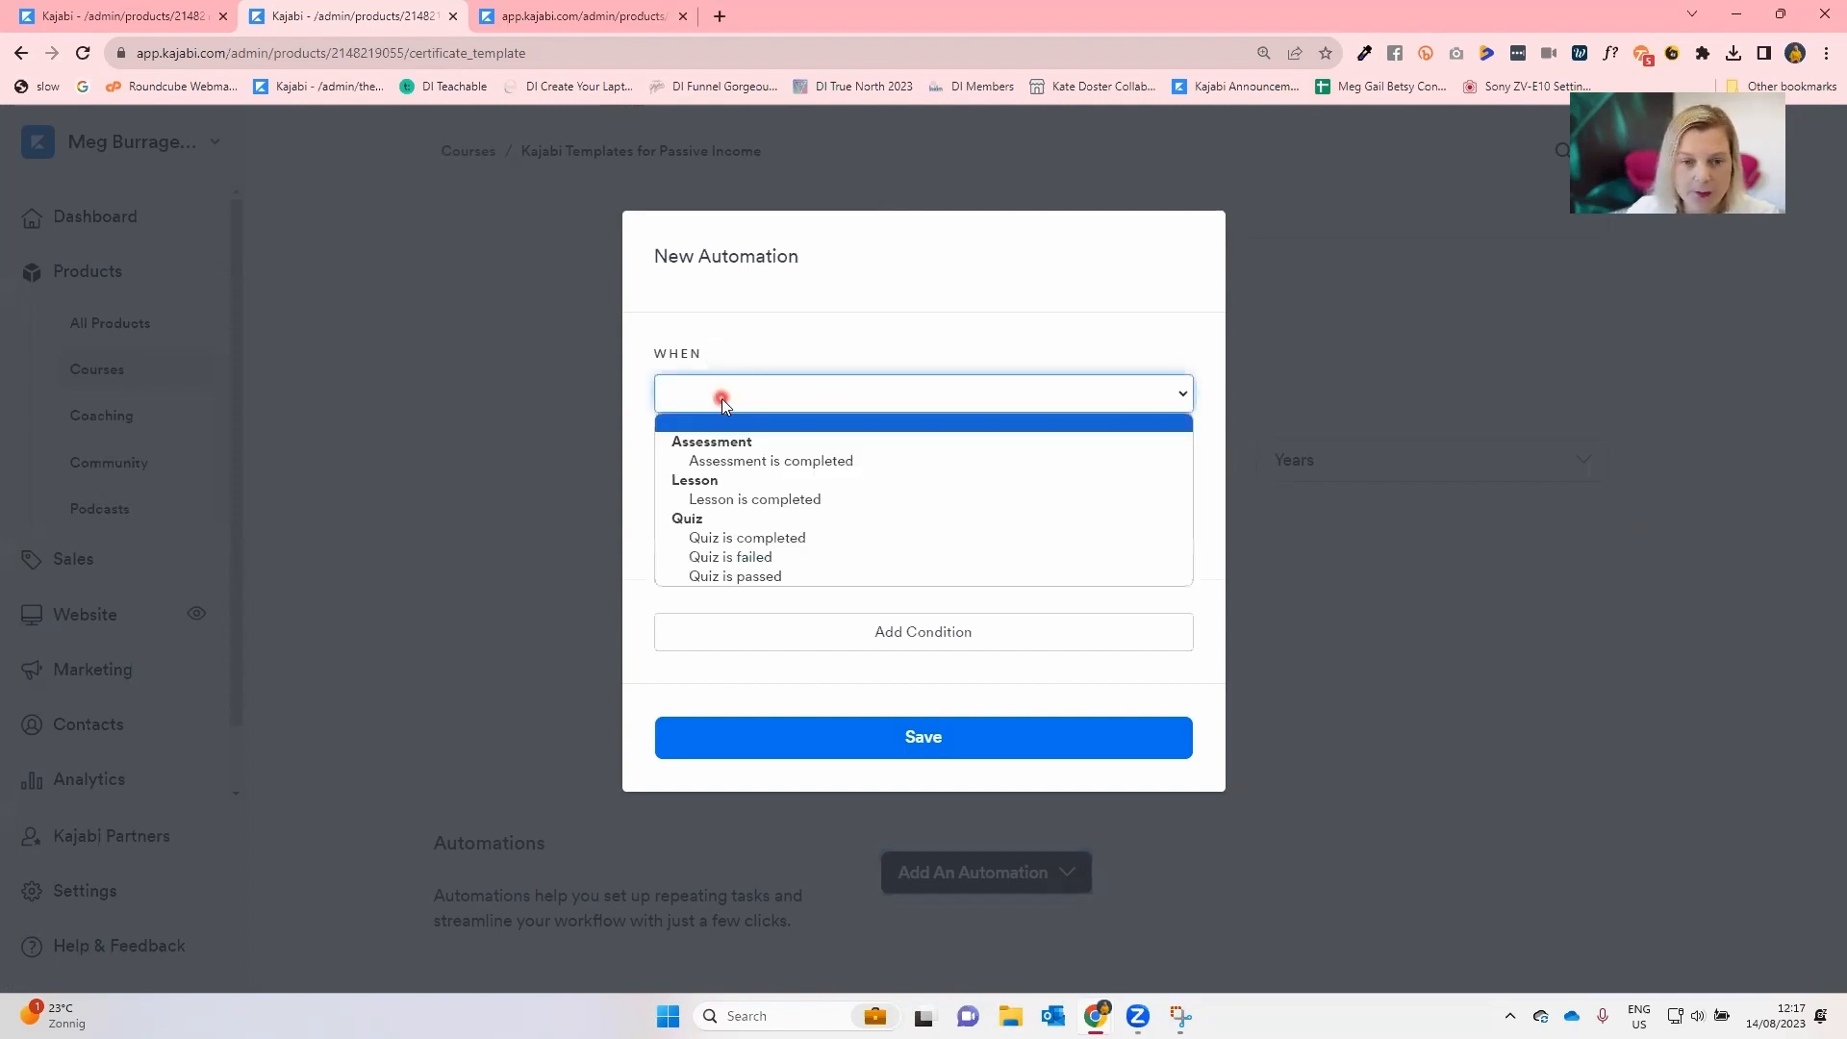
left_click(767, 540)
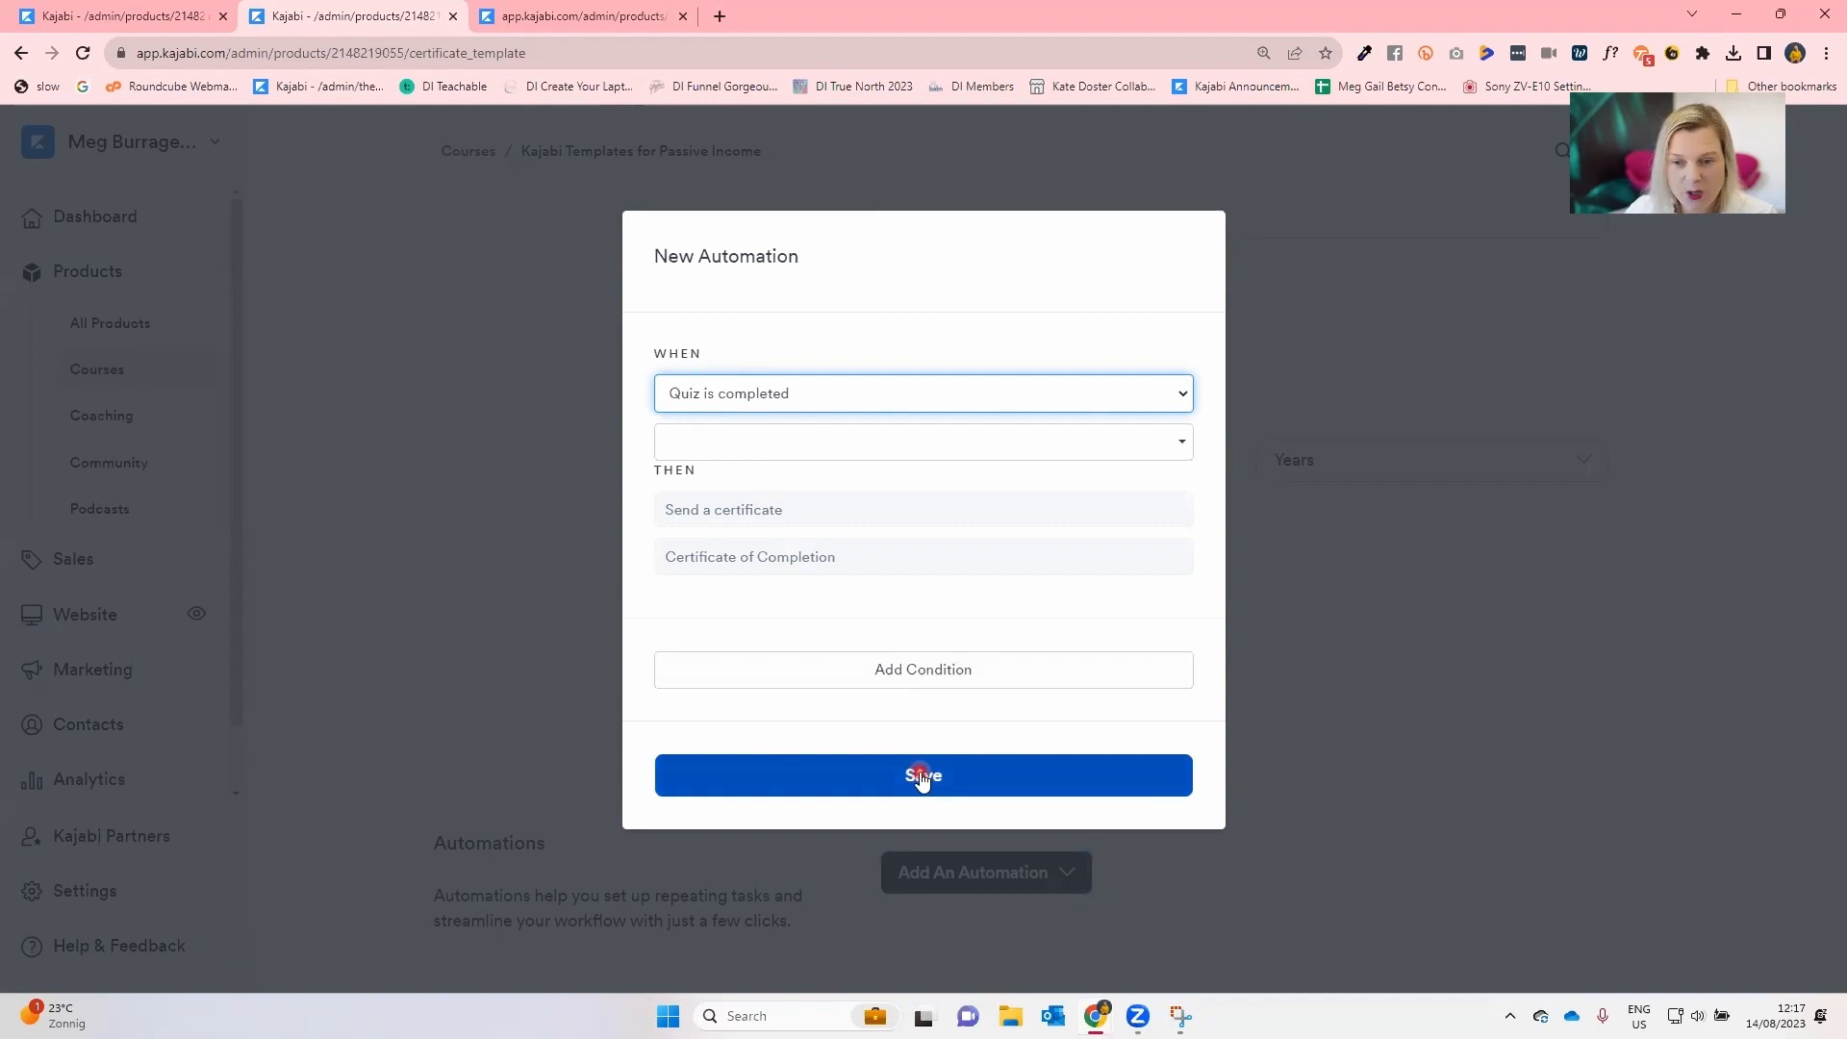
left_click(1389, 731)
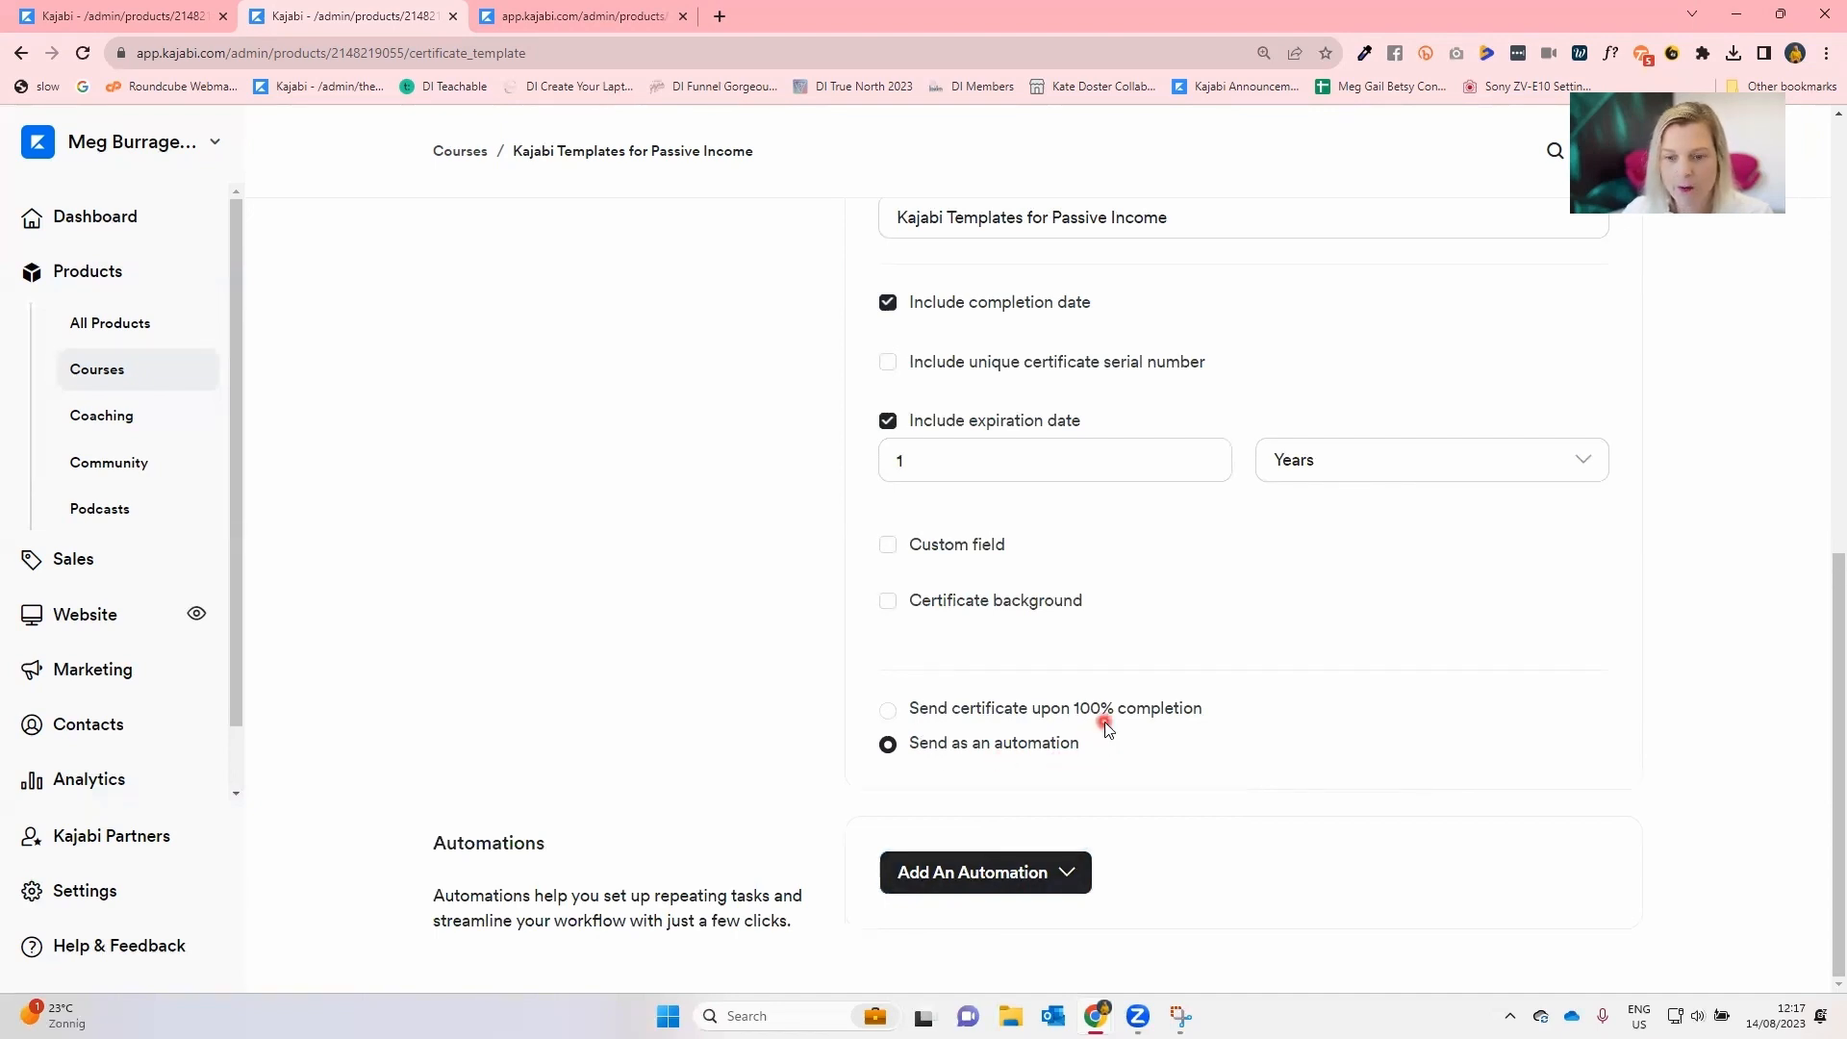
Preview the certificate in a new tab and return to the certificate settings.
scroll(997, 858, "up", 10)
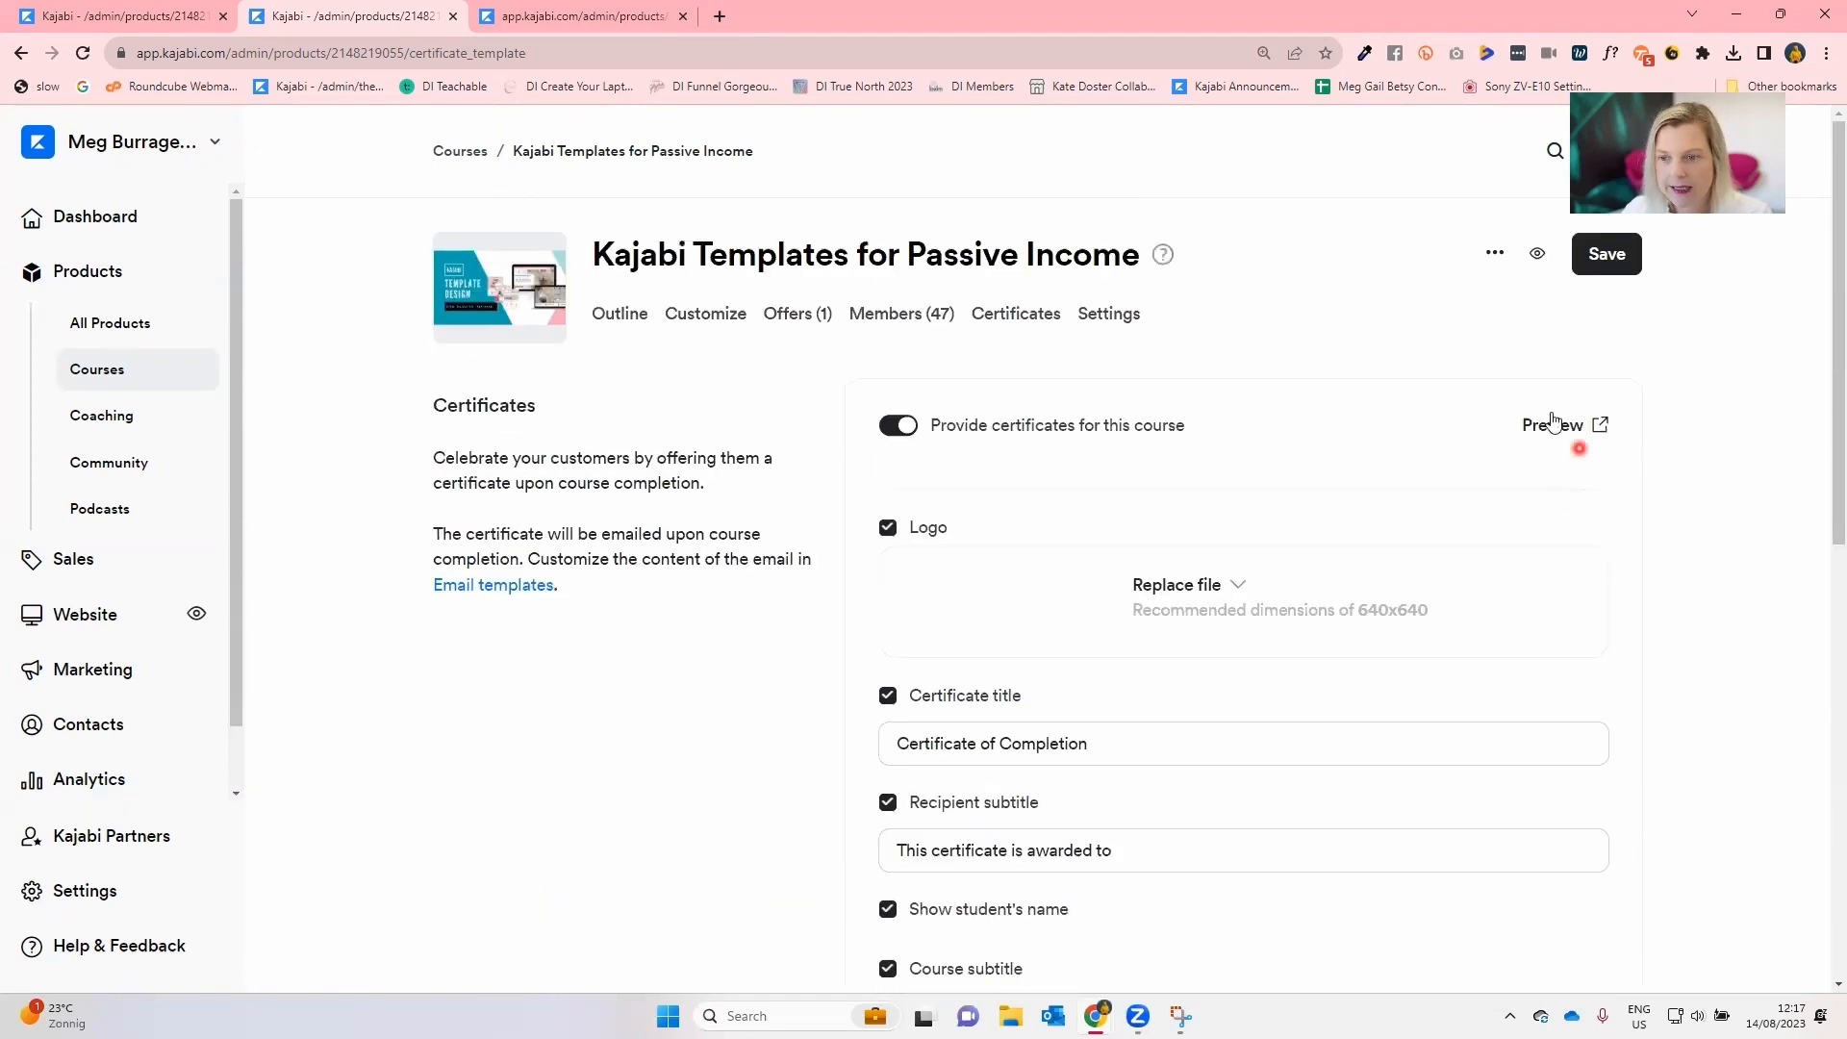
left_click(1553, 426)
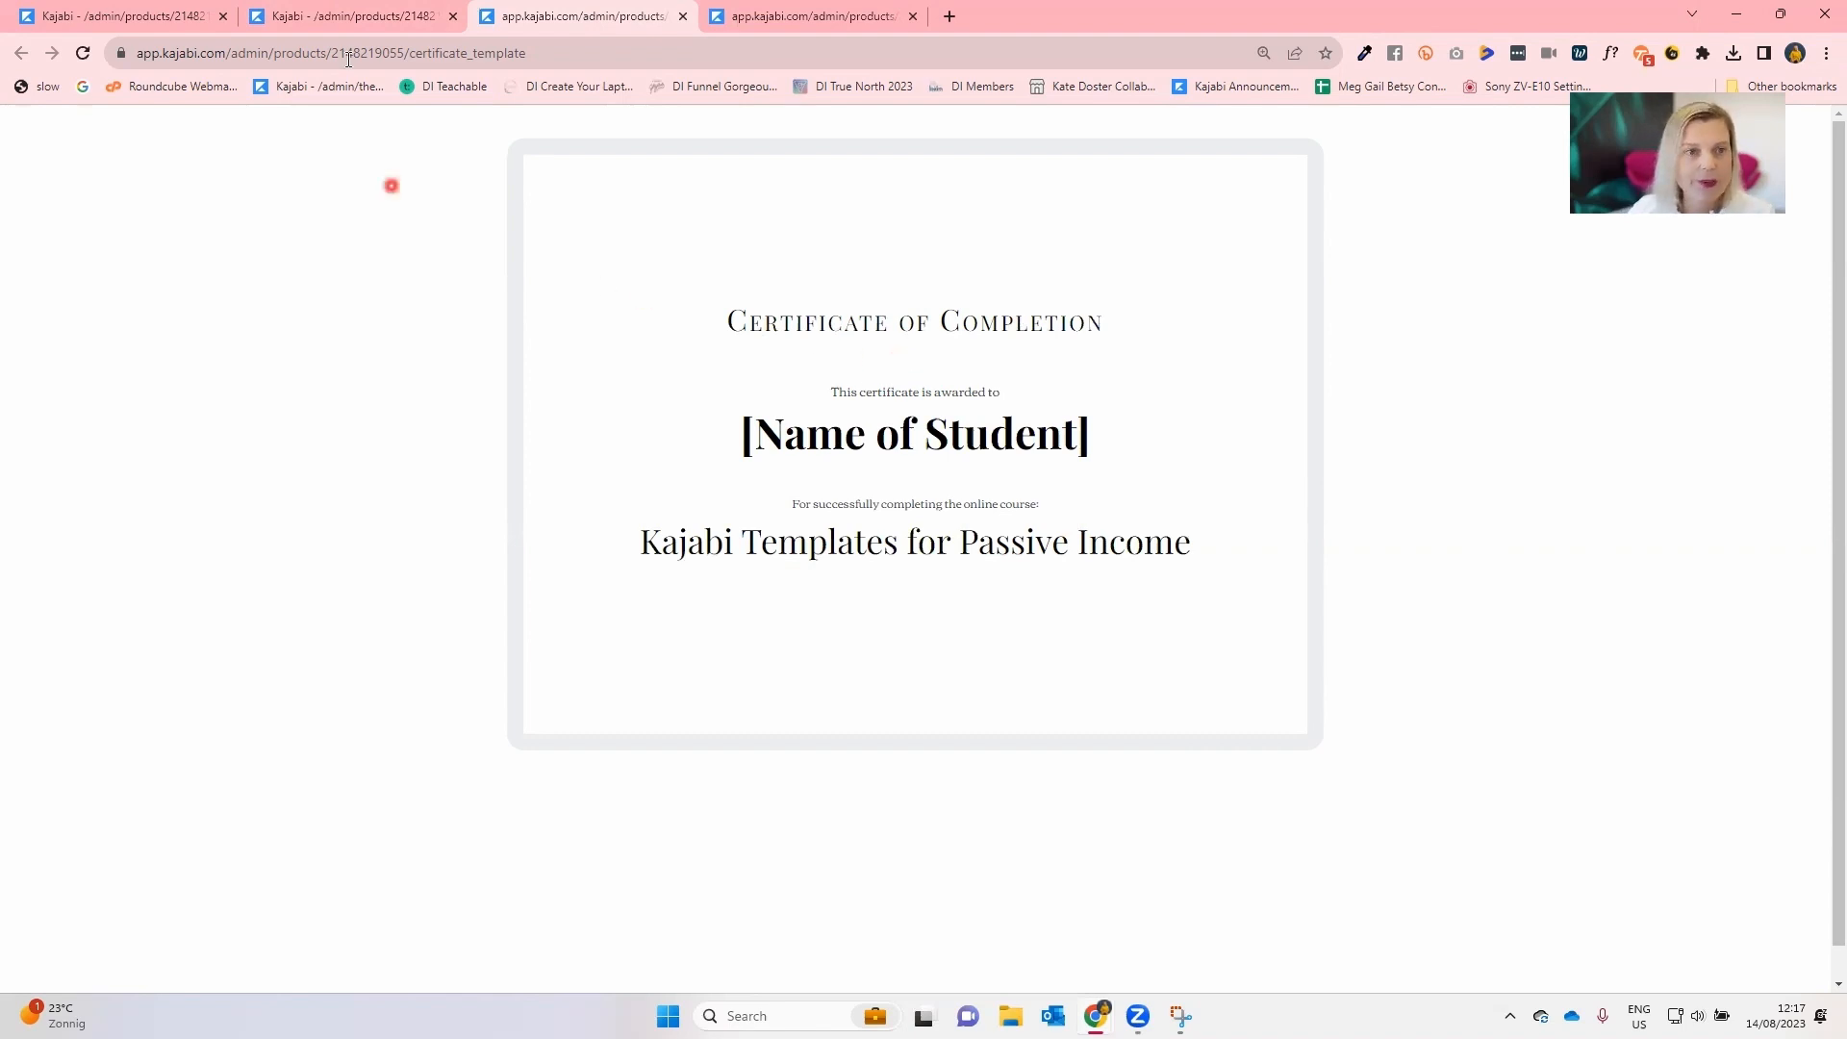
left_click(348, 22)
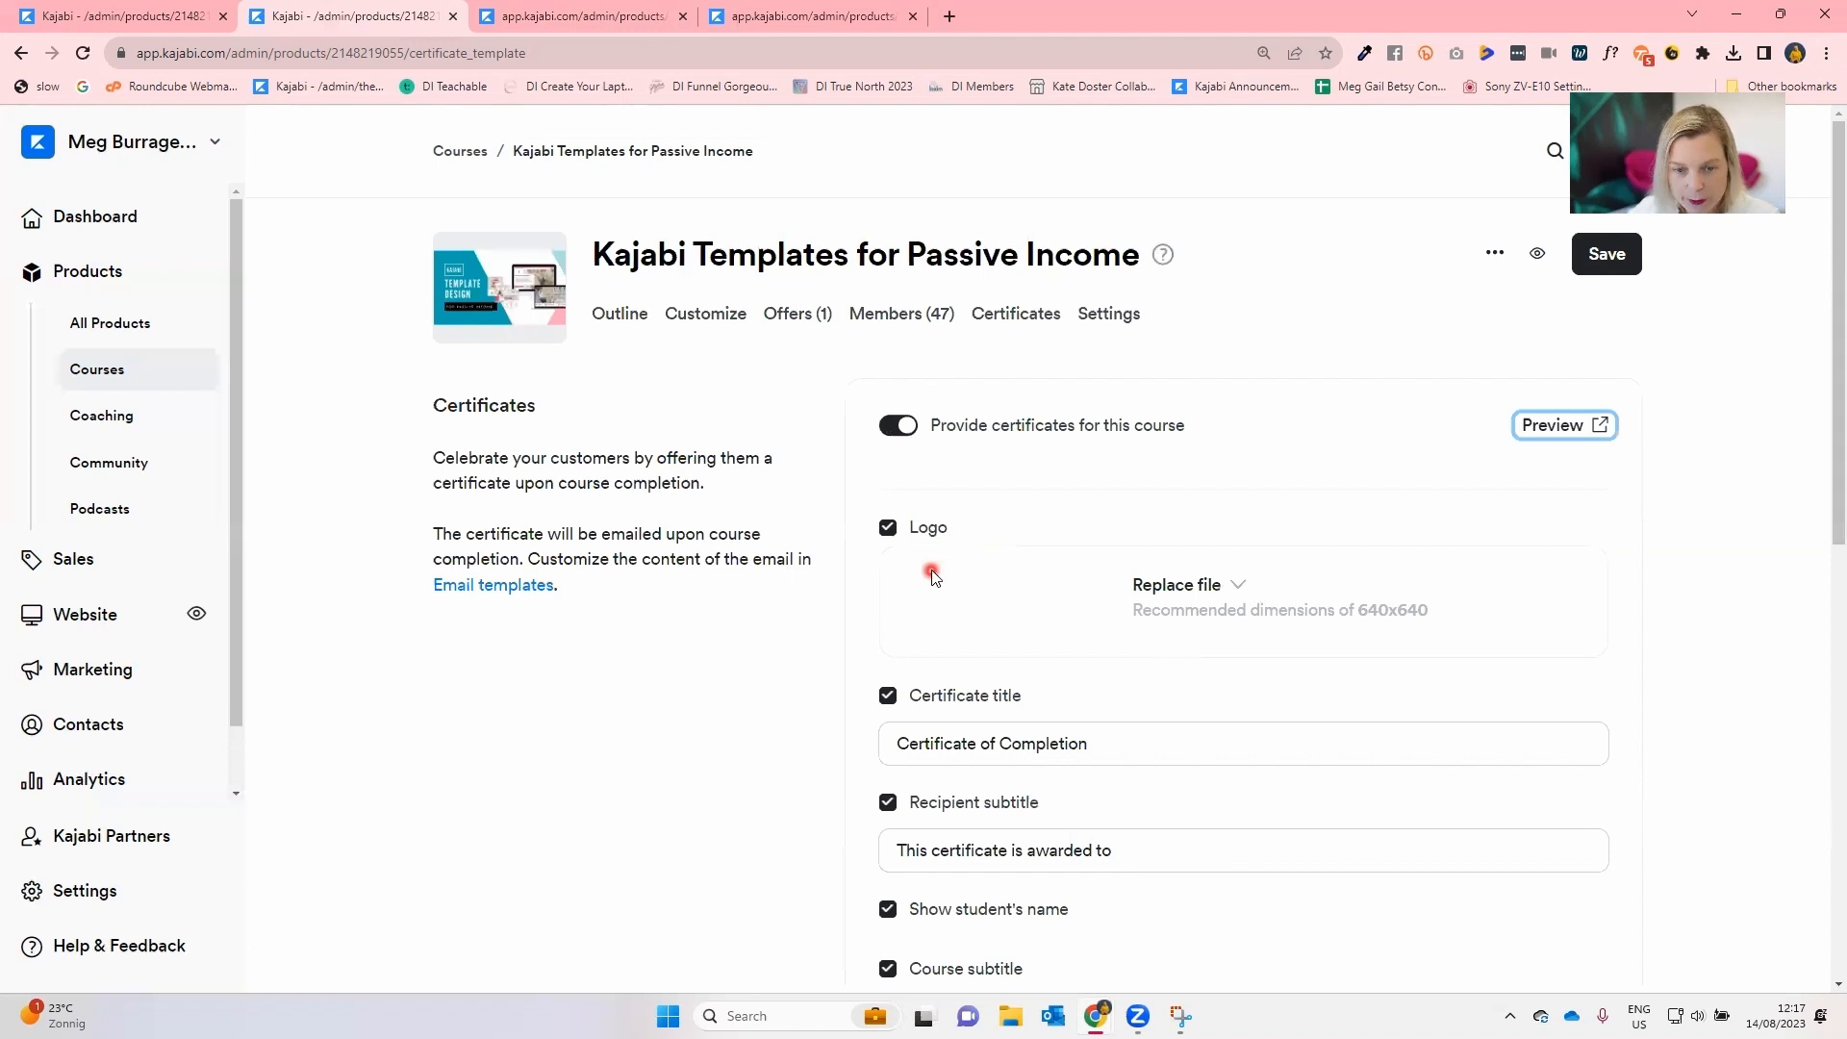
Turn on the certificate background option.
scroll(930, 575, "down", 6)
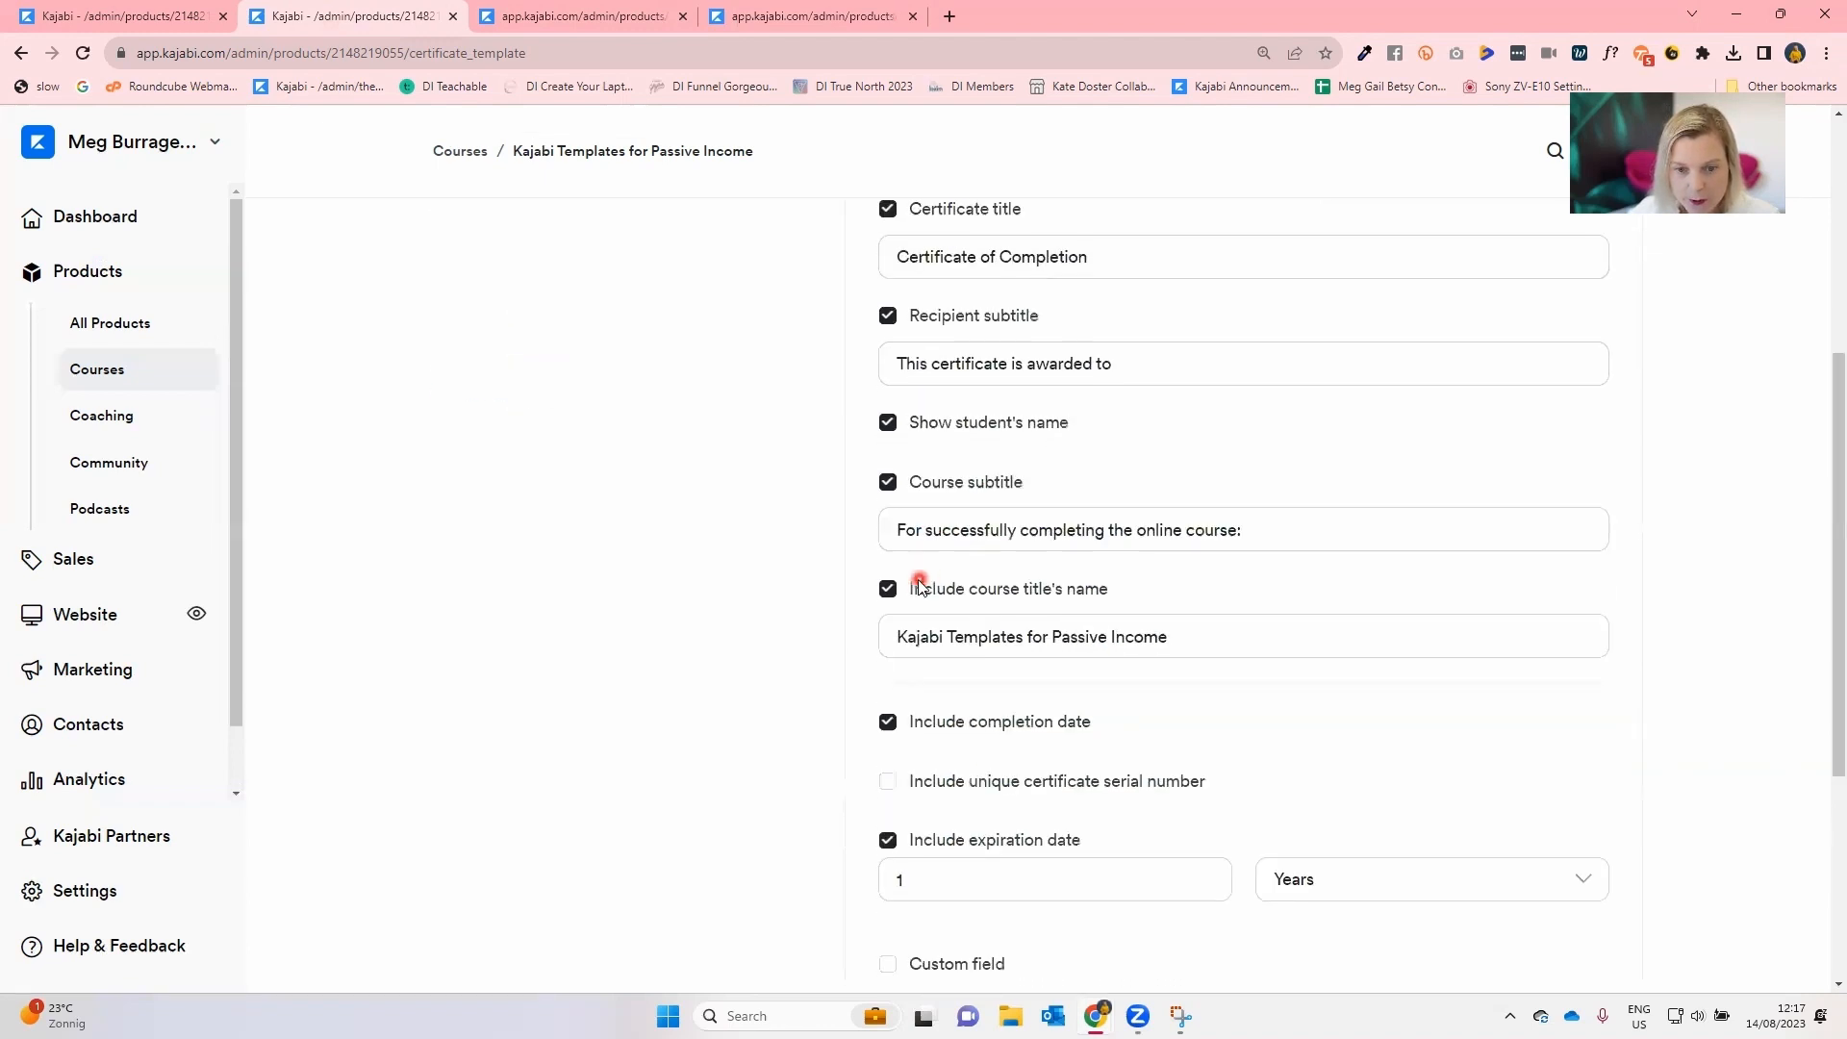
scroll(918, 586, "down", 2)
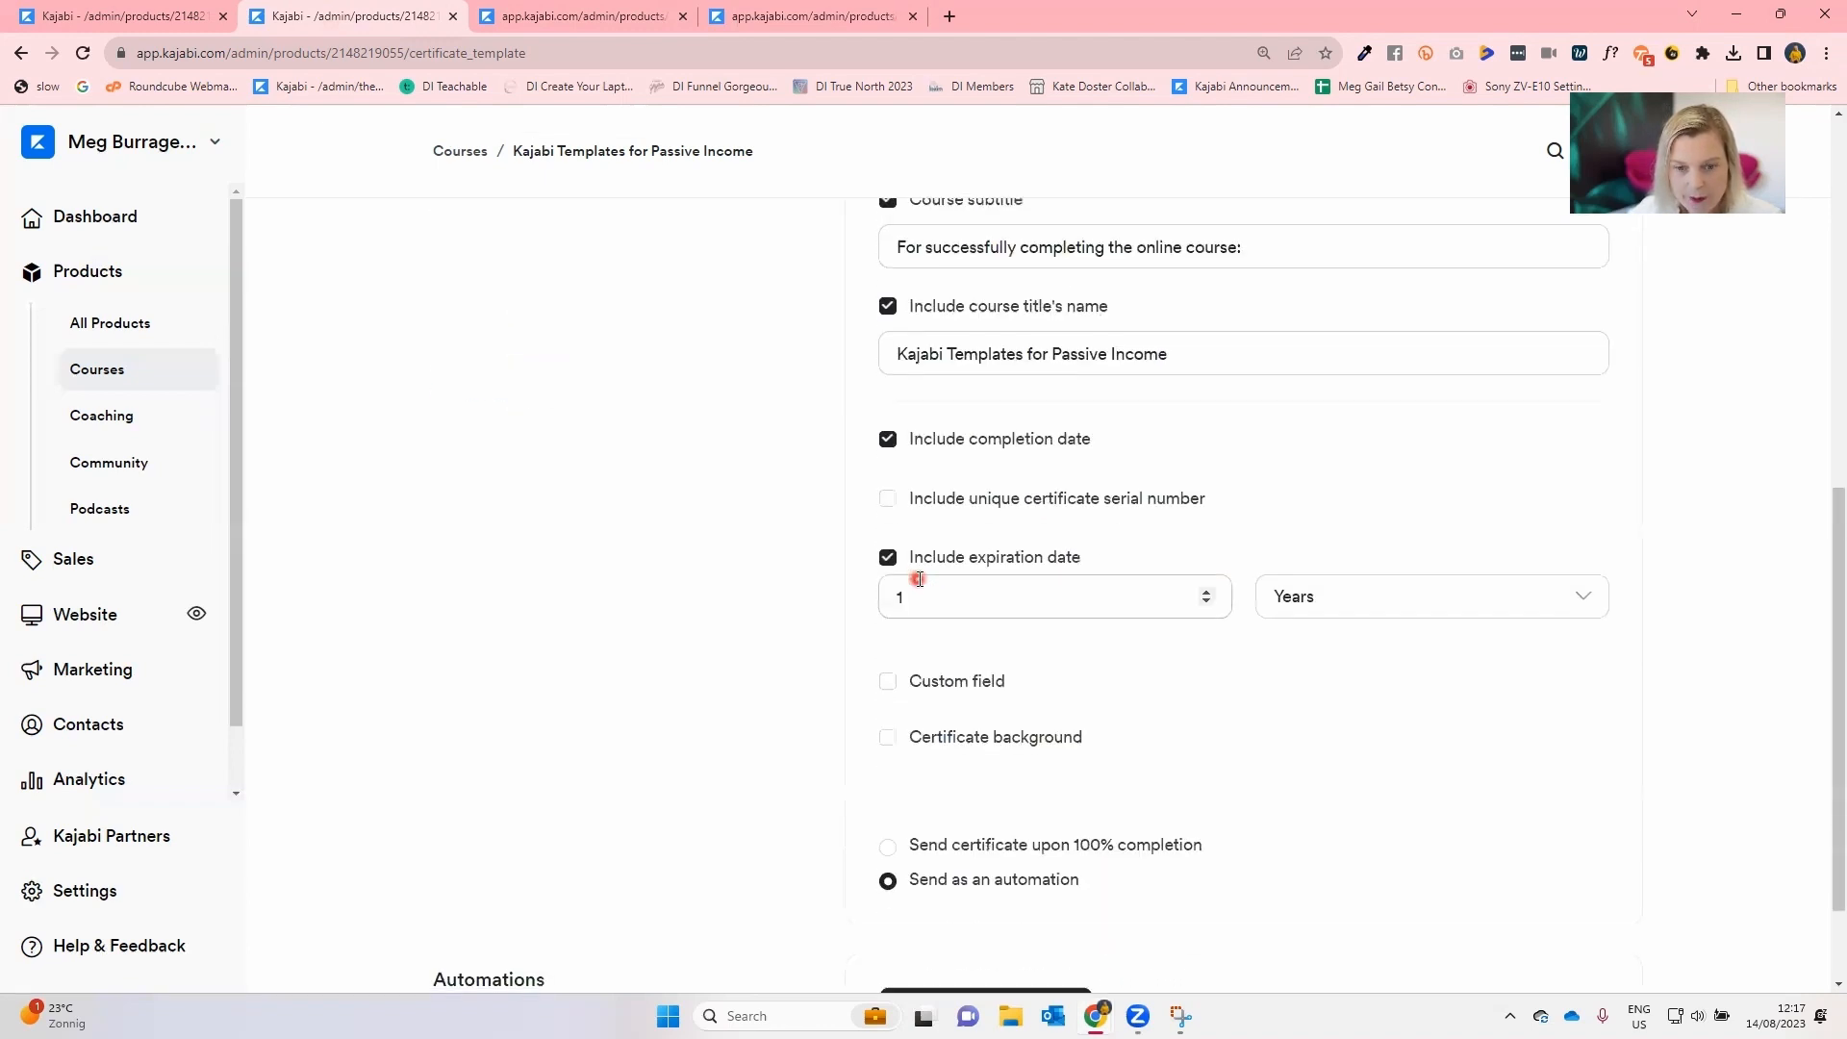
left_click(887, 739)
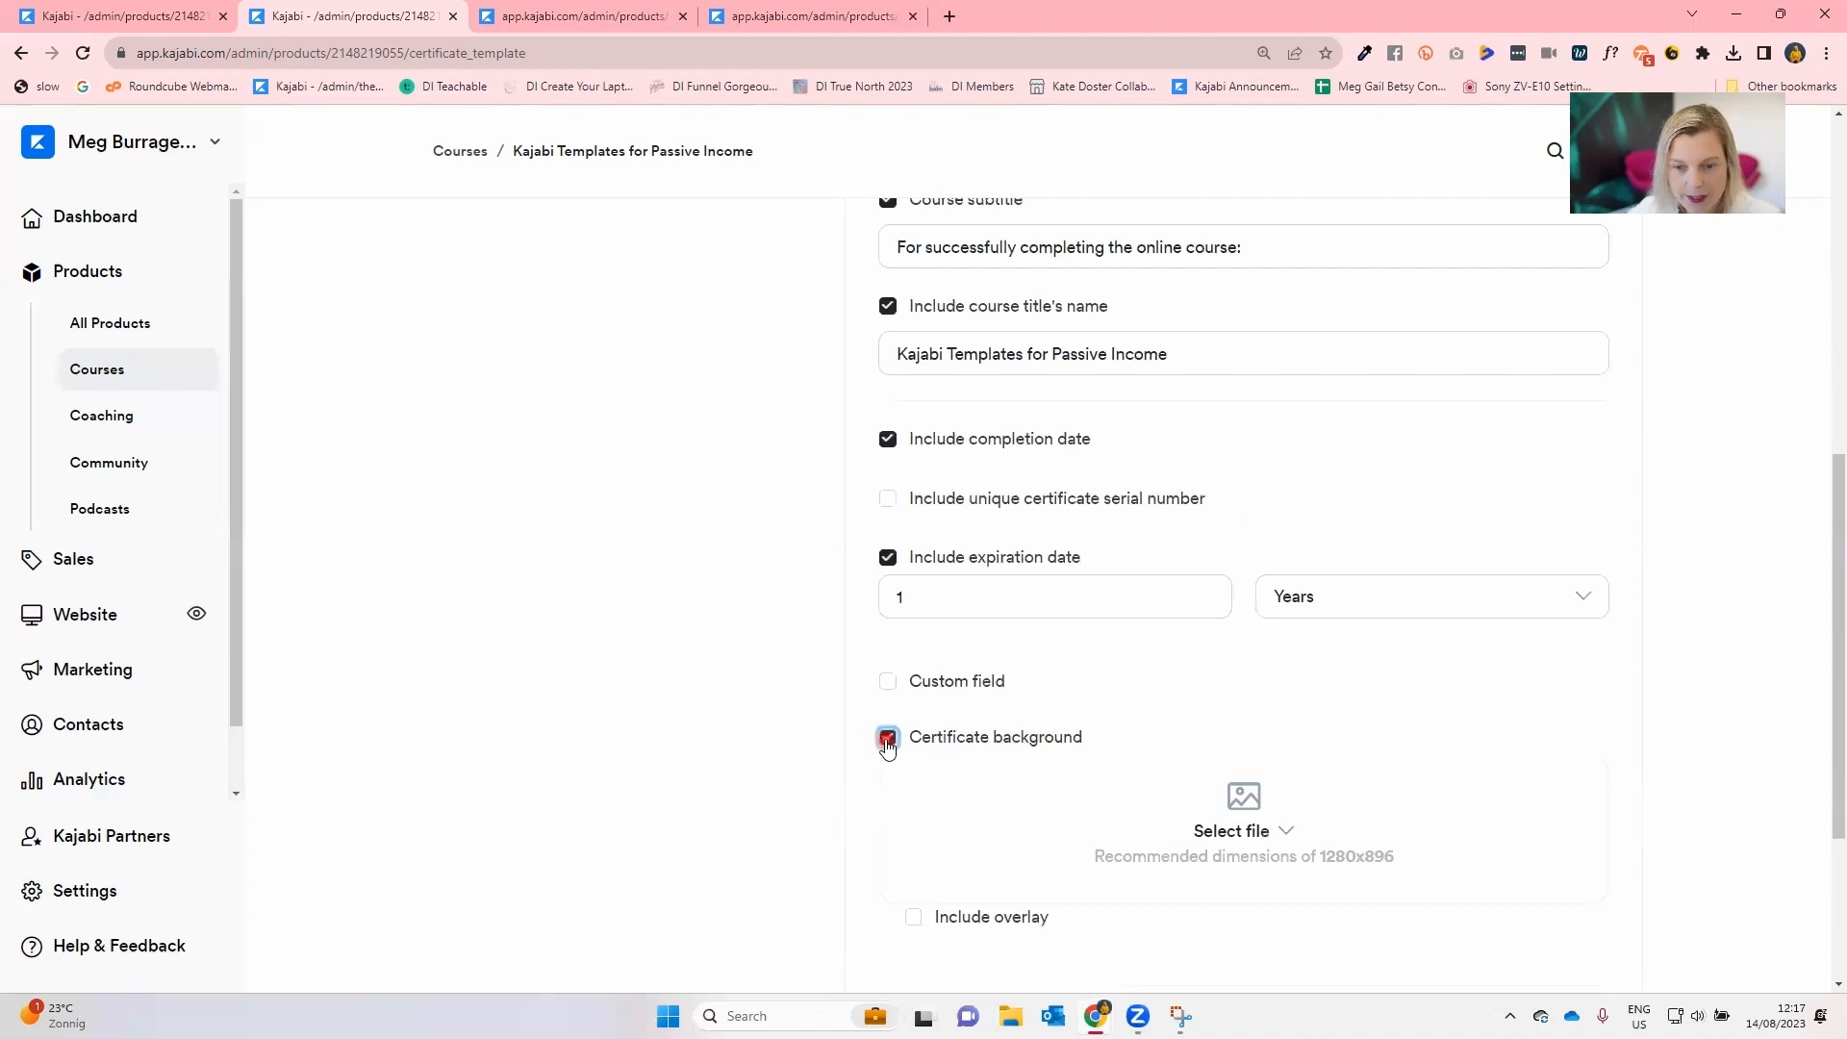
Upload Meg.png from the computer as the certificate background image.
scroll(885, 743, "down", 2)
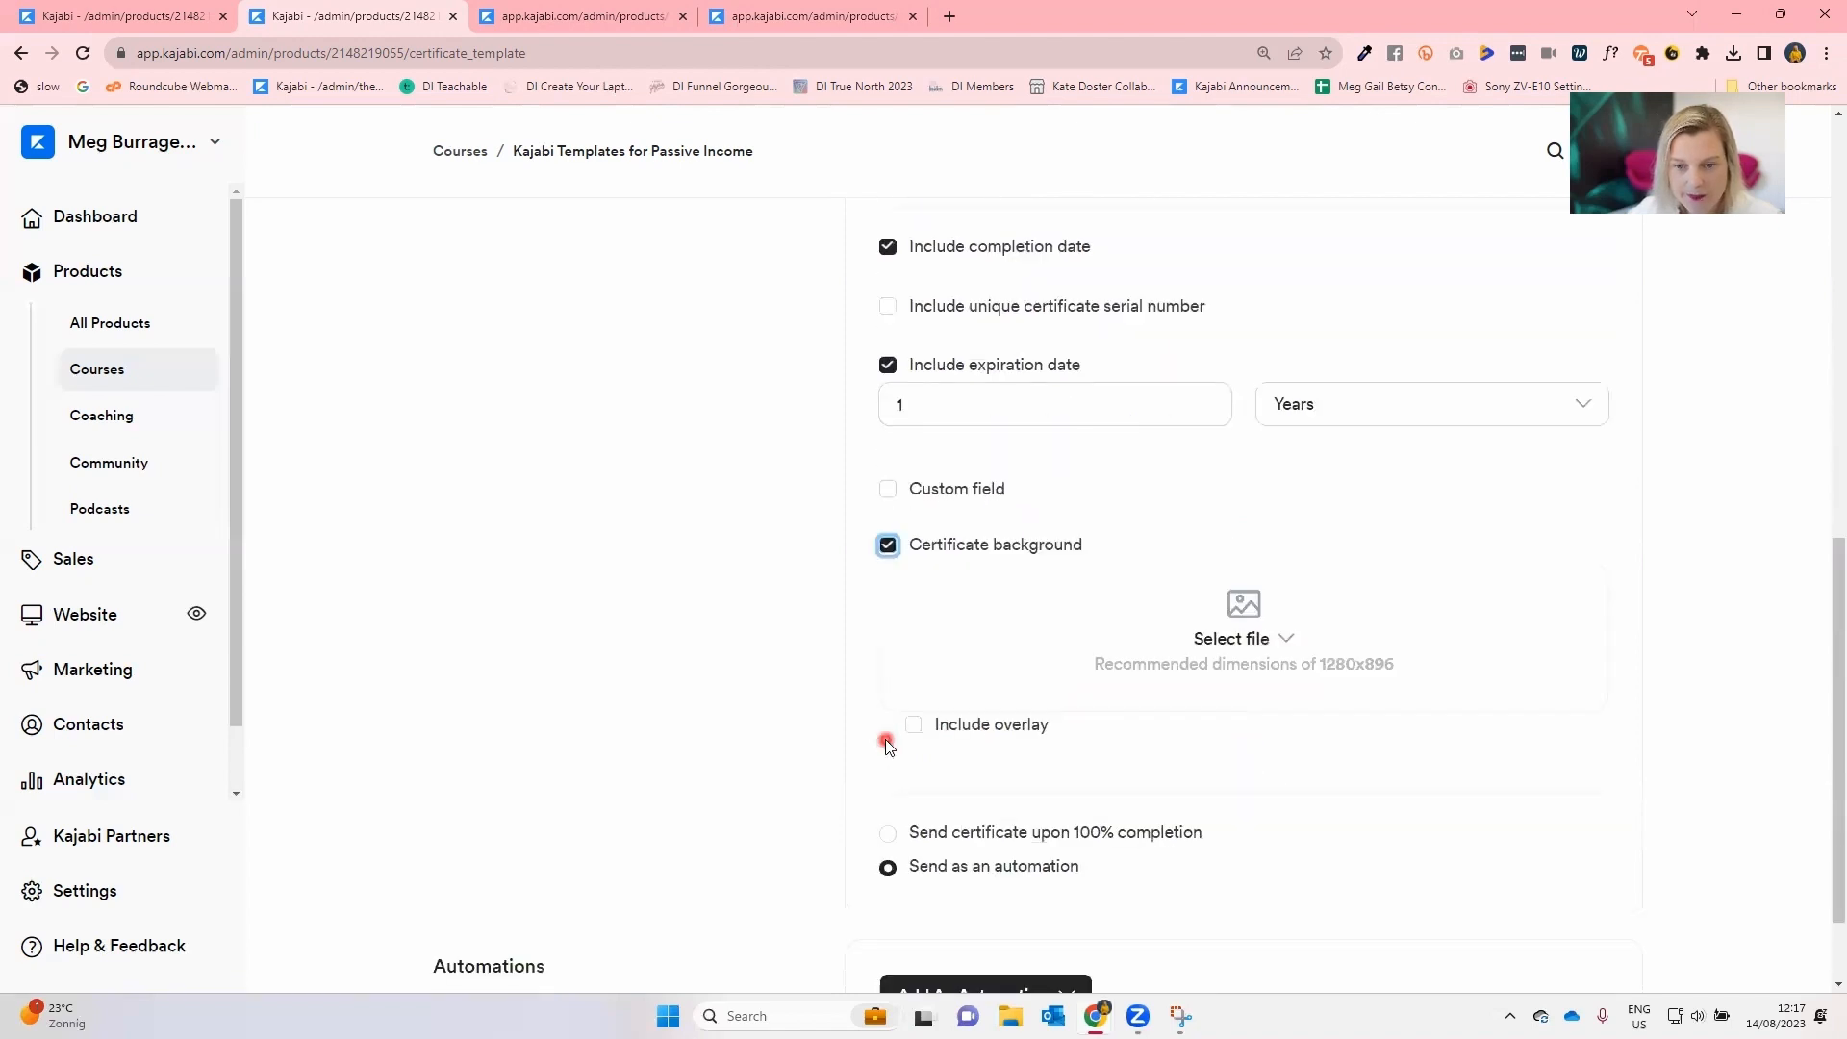
left_click(1231, 640)
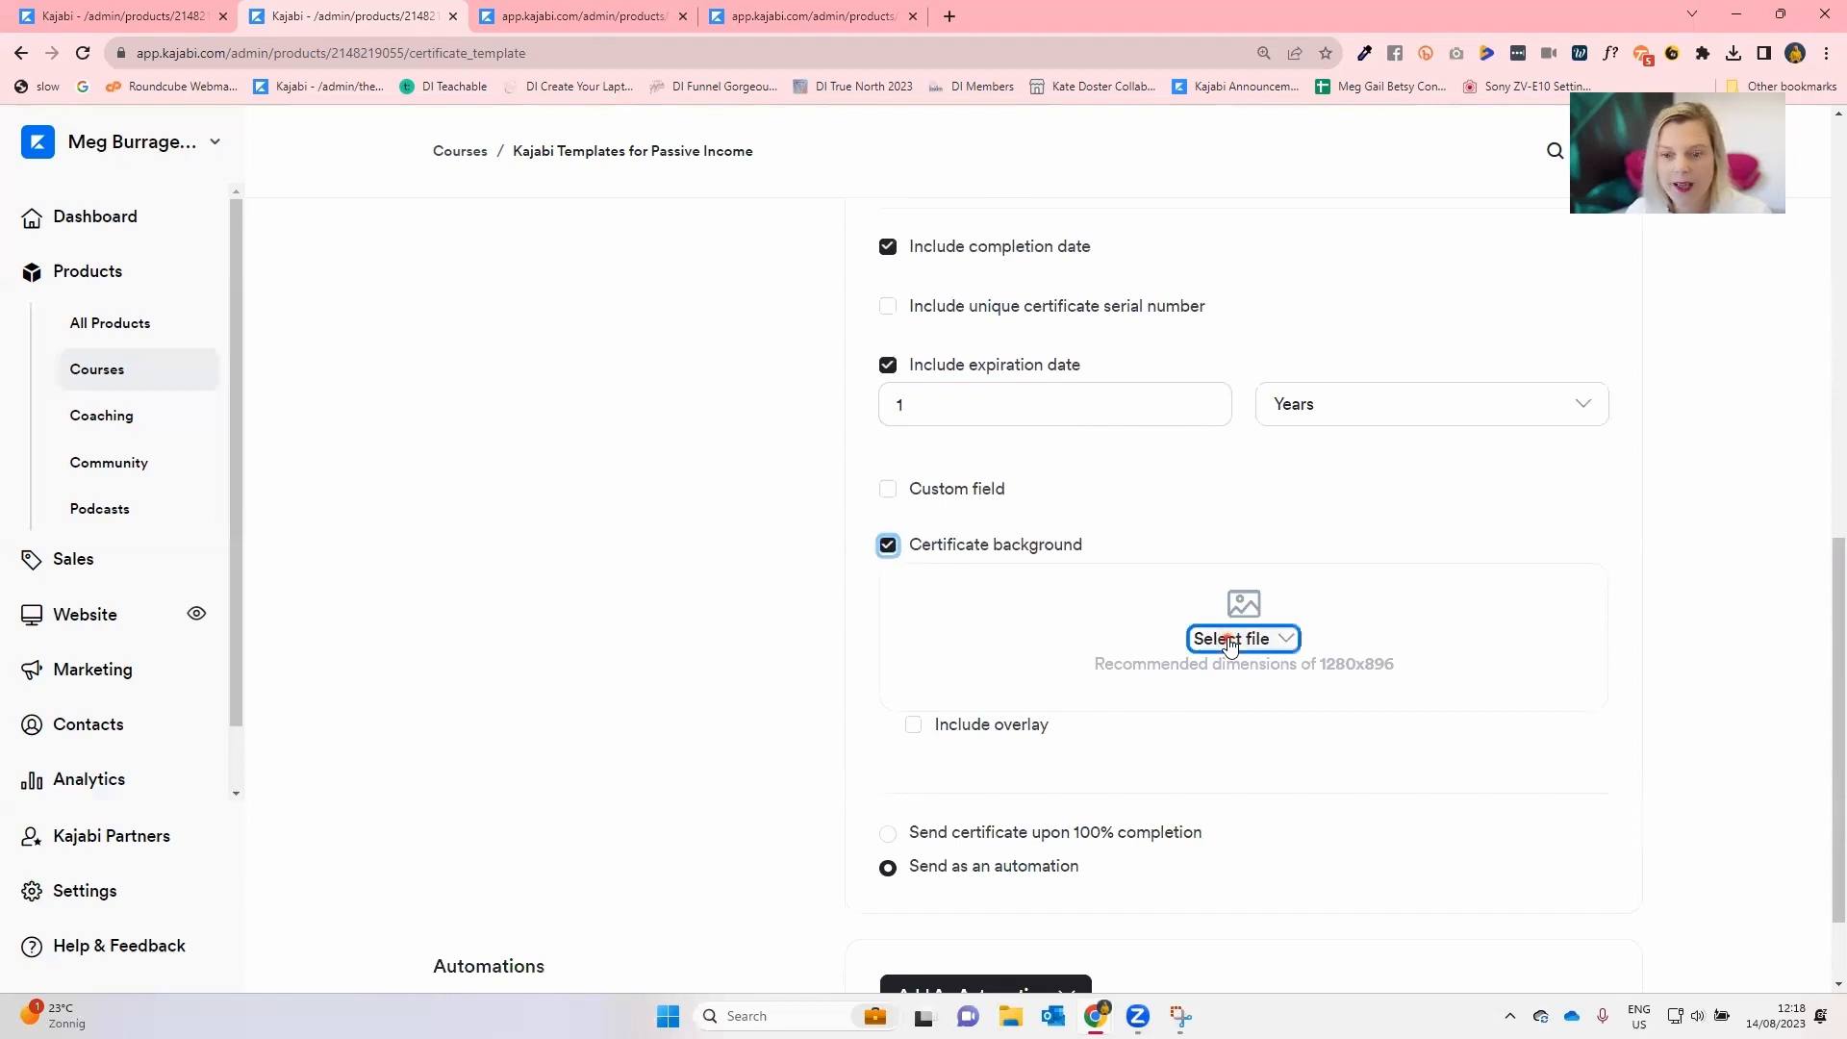
left_click(1238, 692)
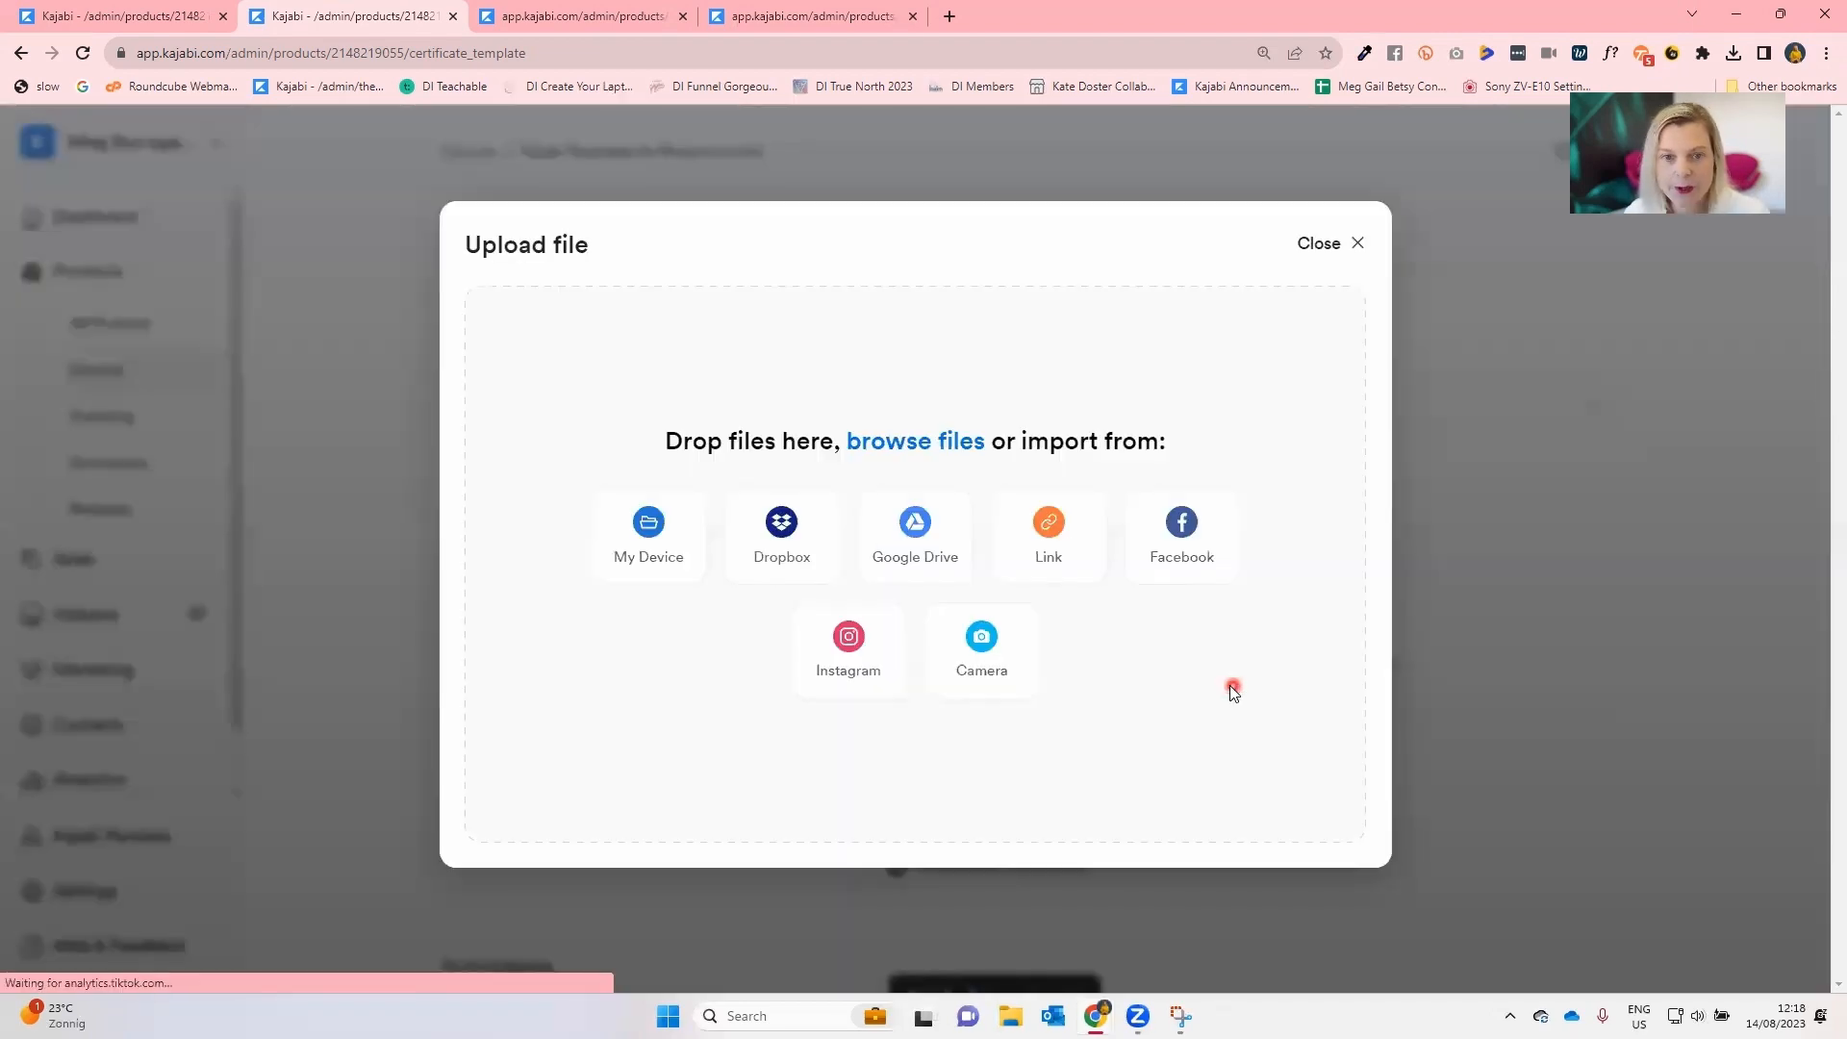
left_click(630, 522)
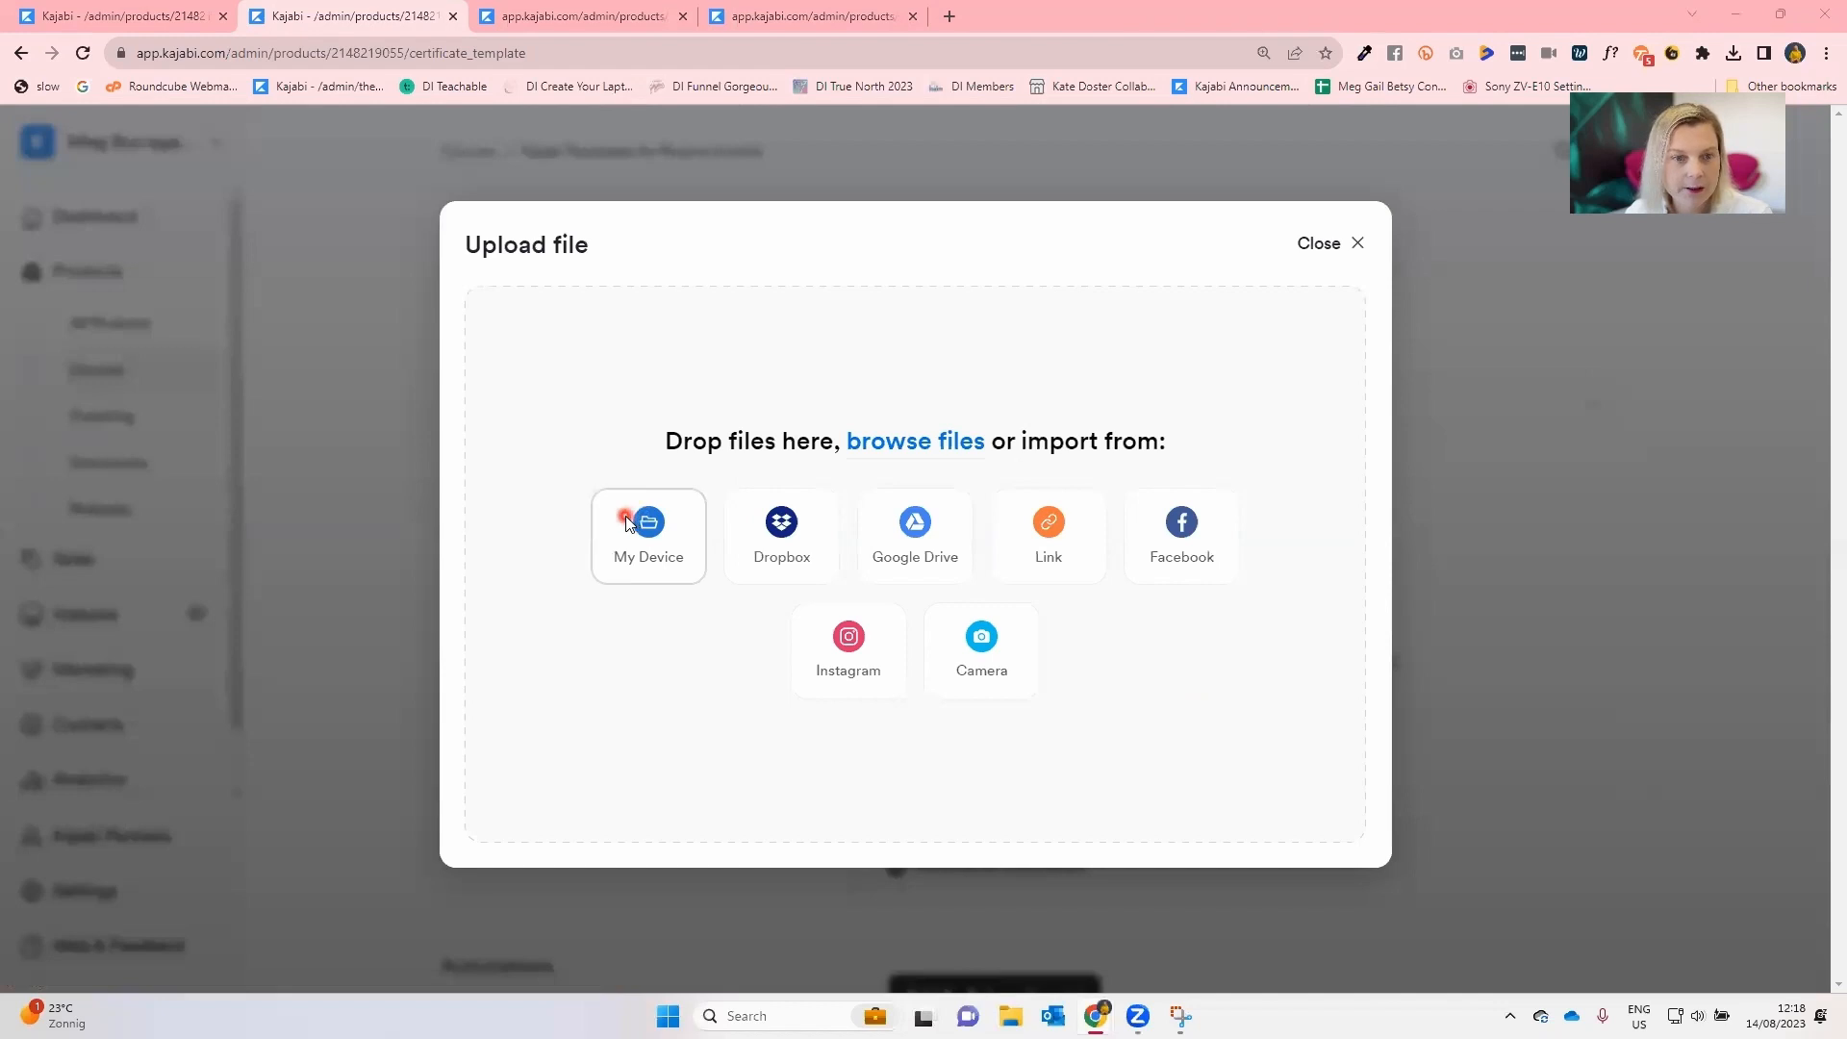
double_click(245, 214)
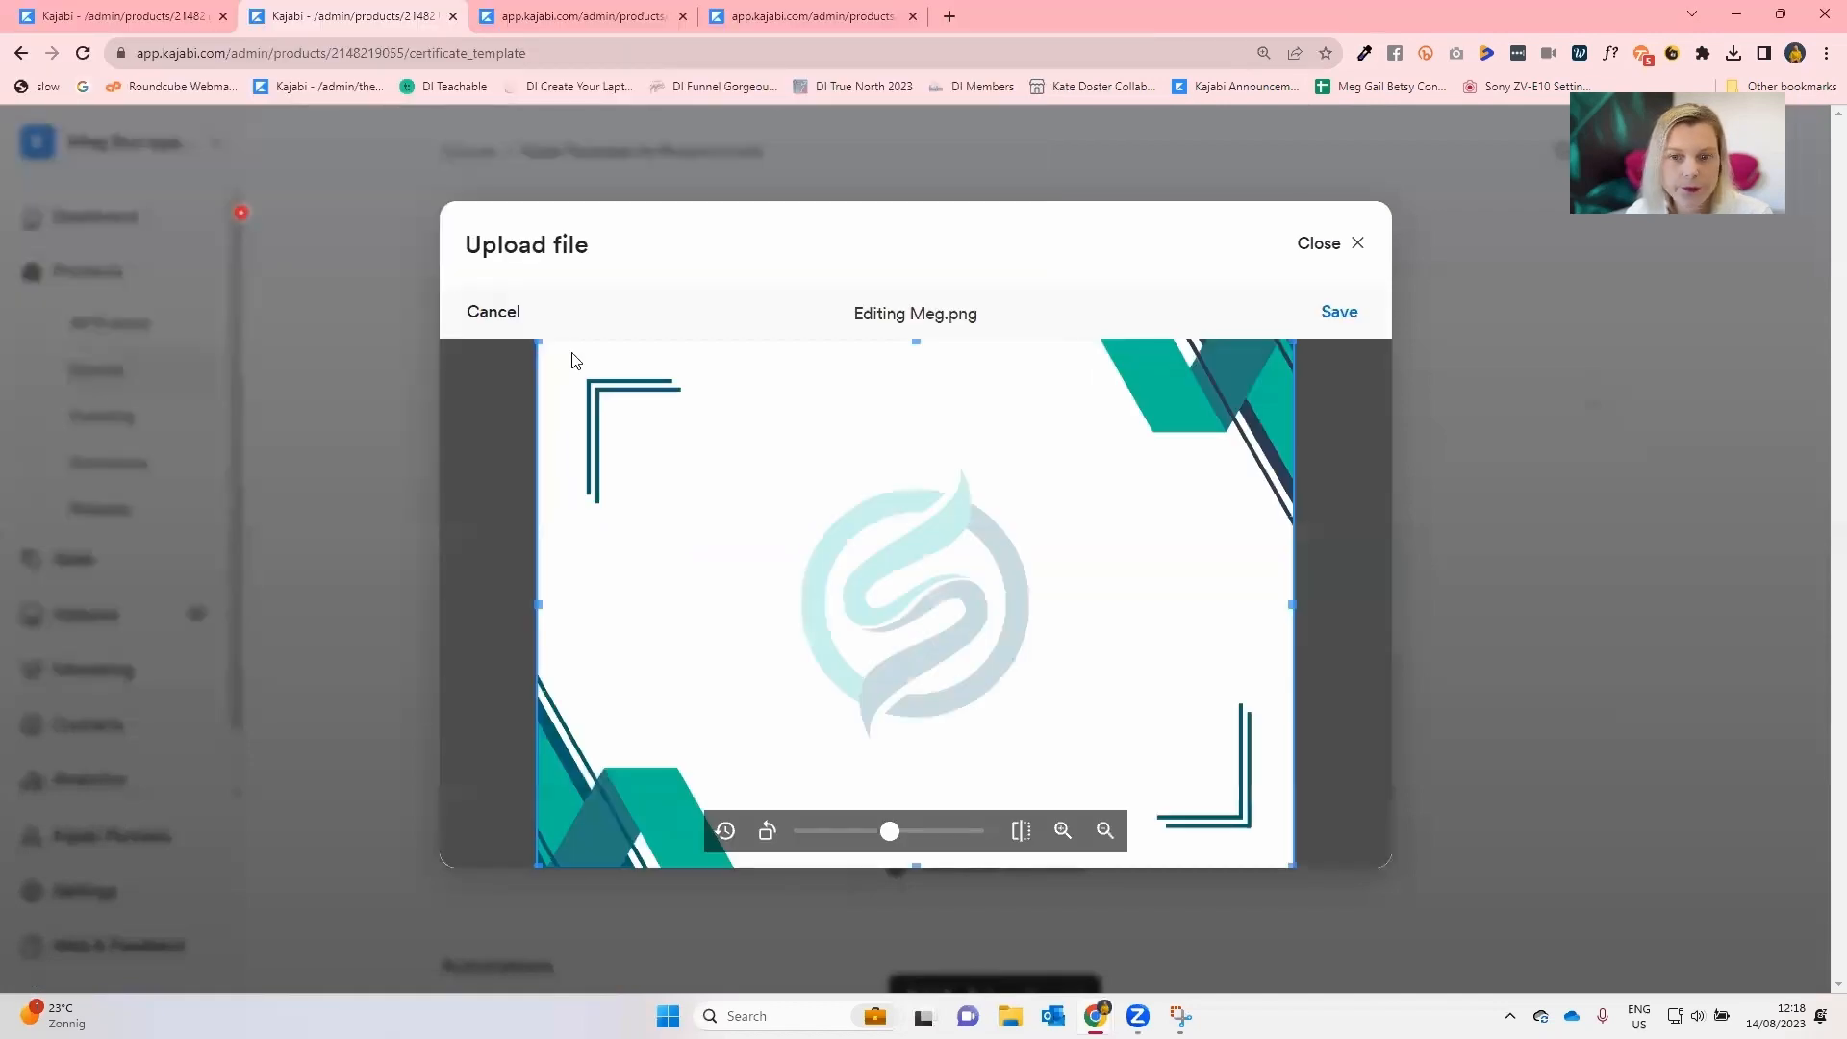
left_click(1338, 312)
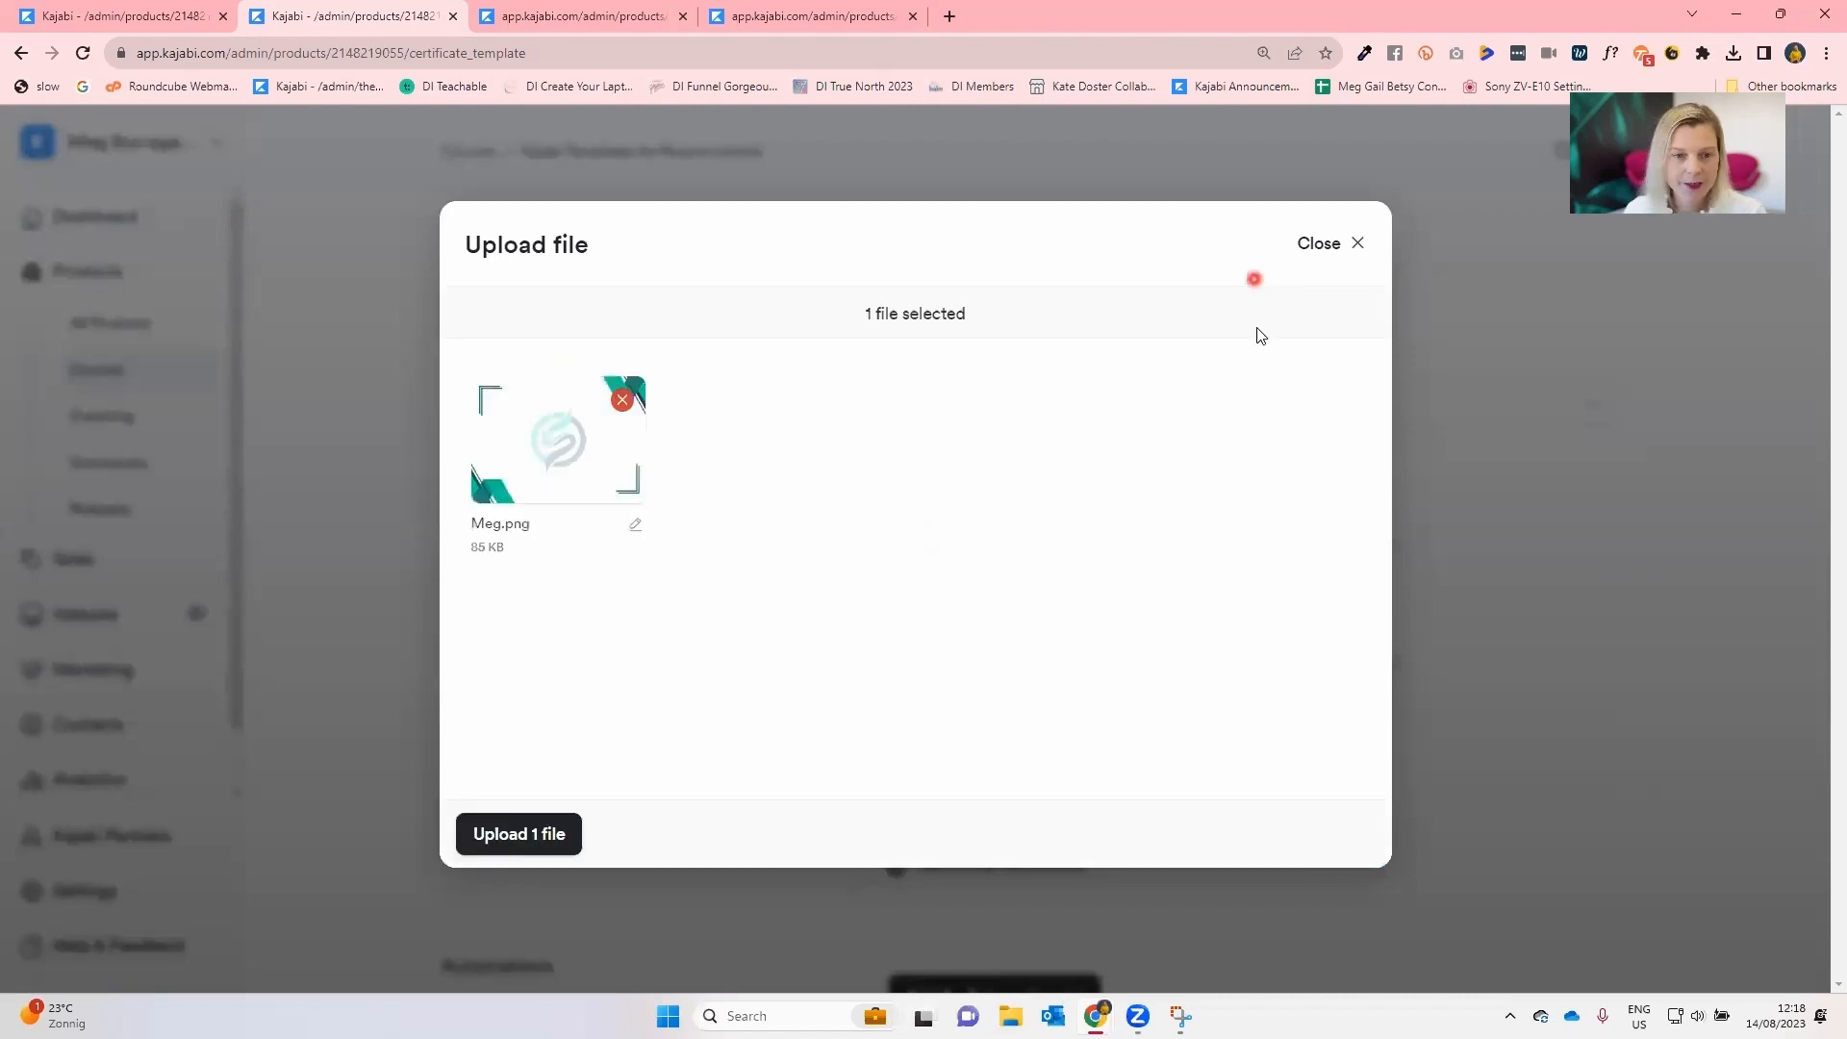
left_click(553, 835)
left_click(551, 836)
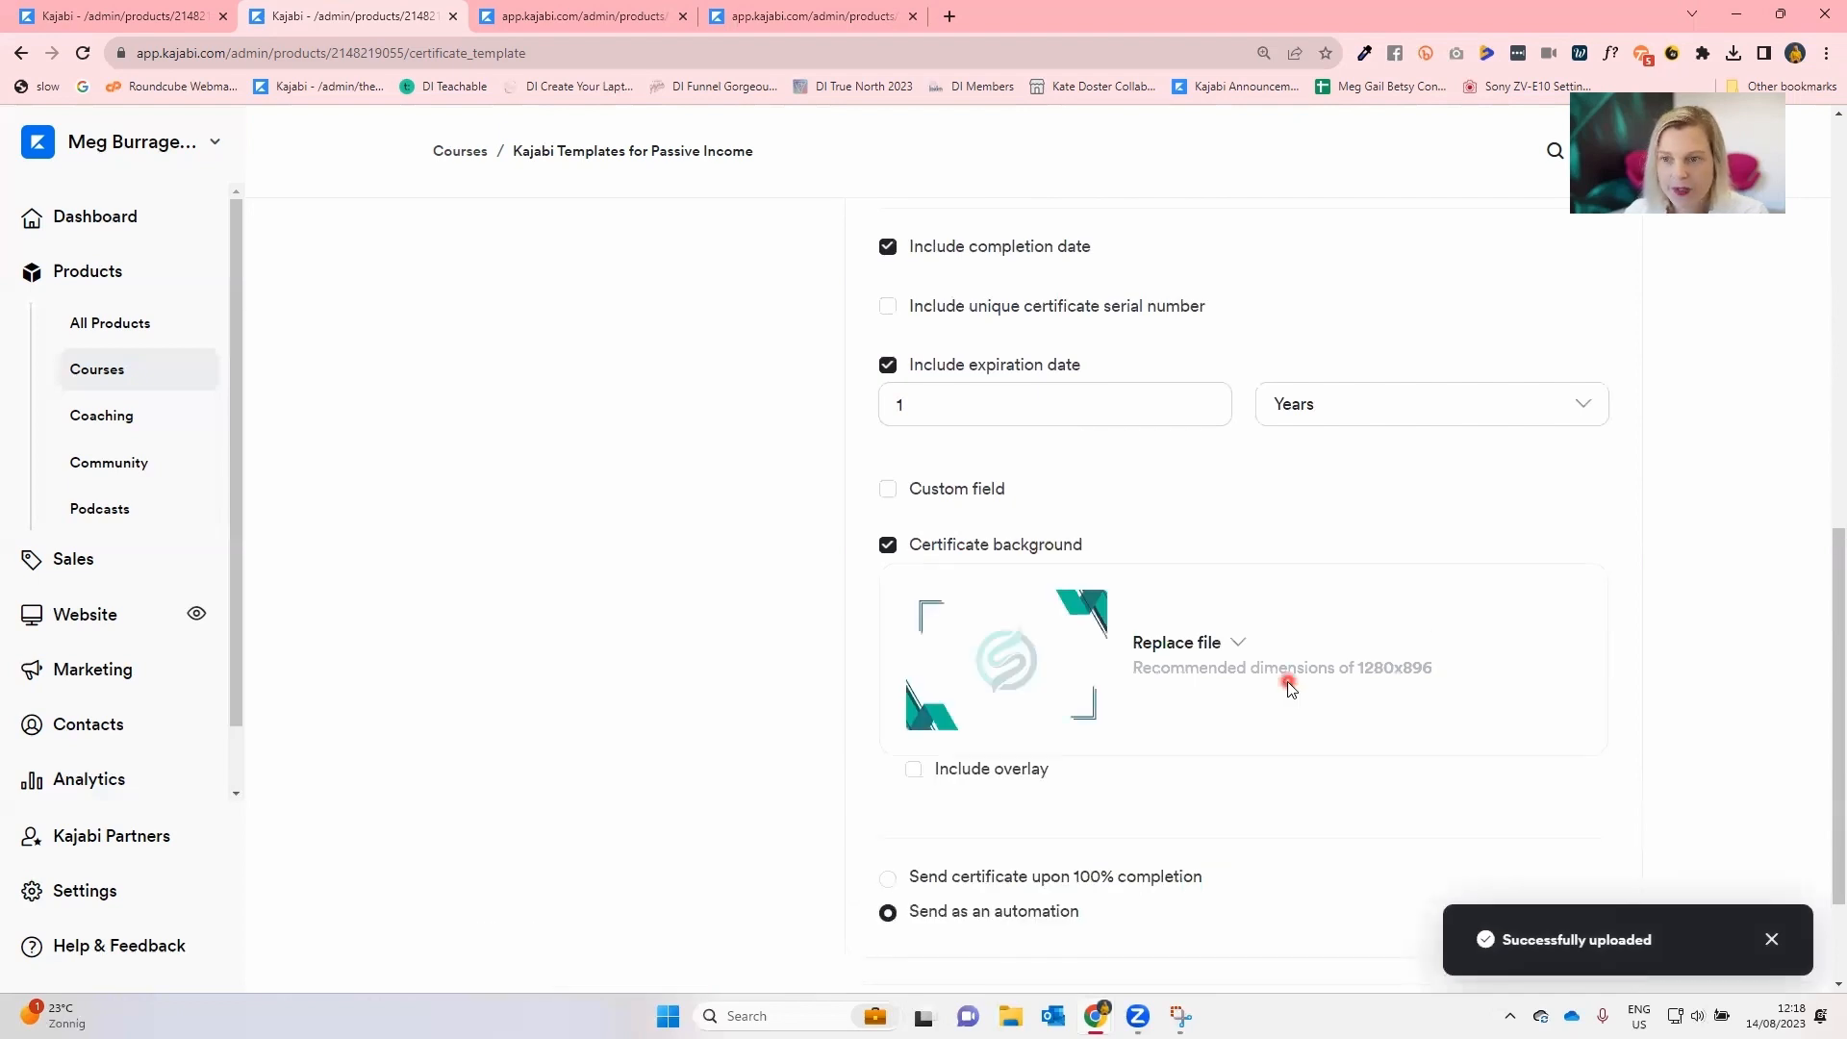
Save the certificate settings.
scroll(1291, 689, "up", 10)
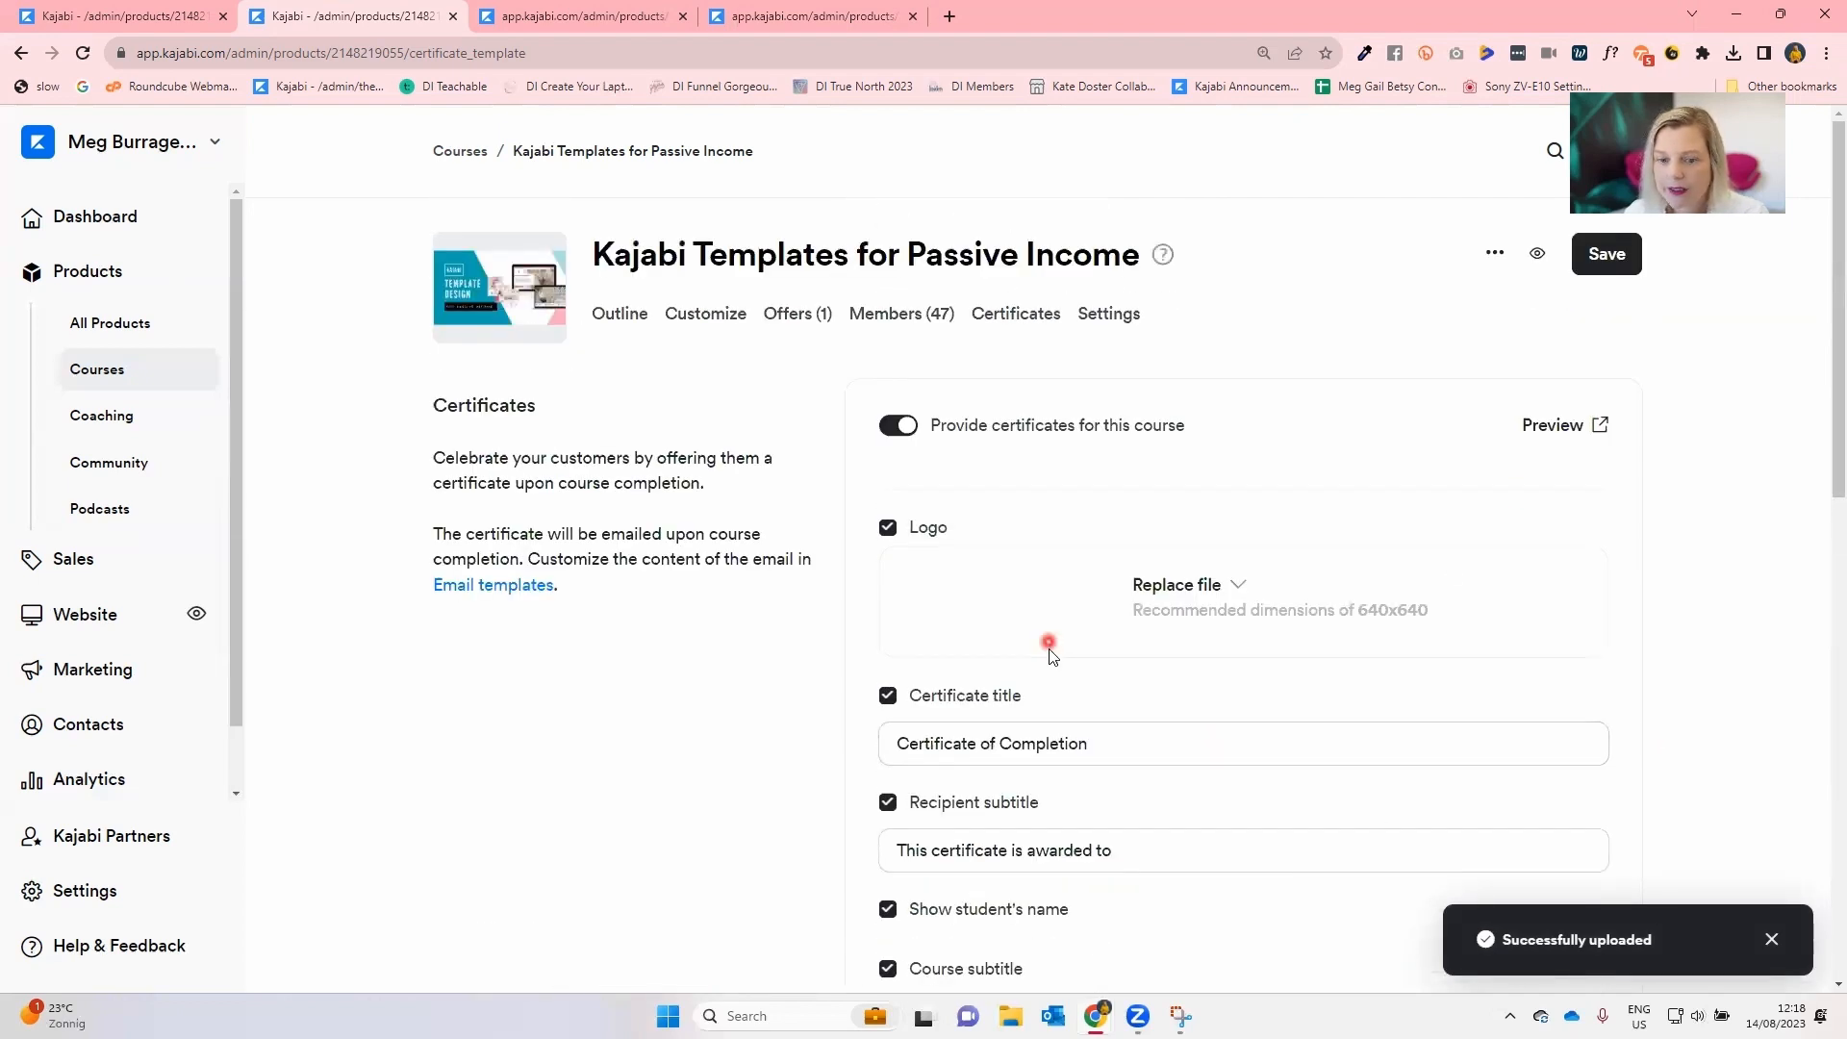
scroll(1048, 654, "down", 10)
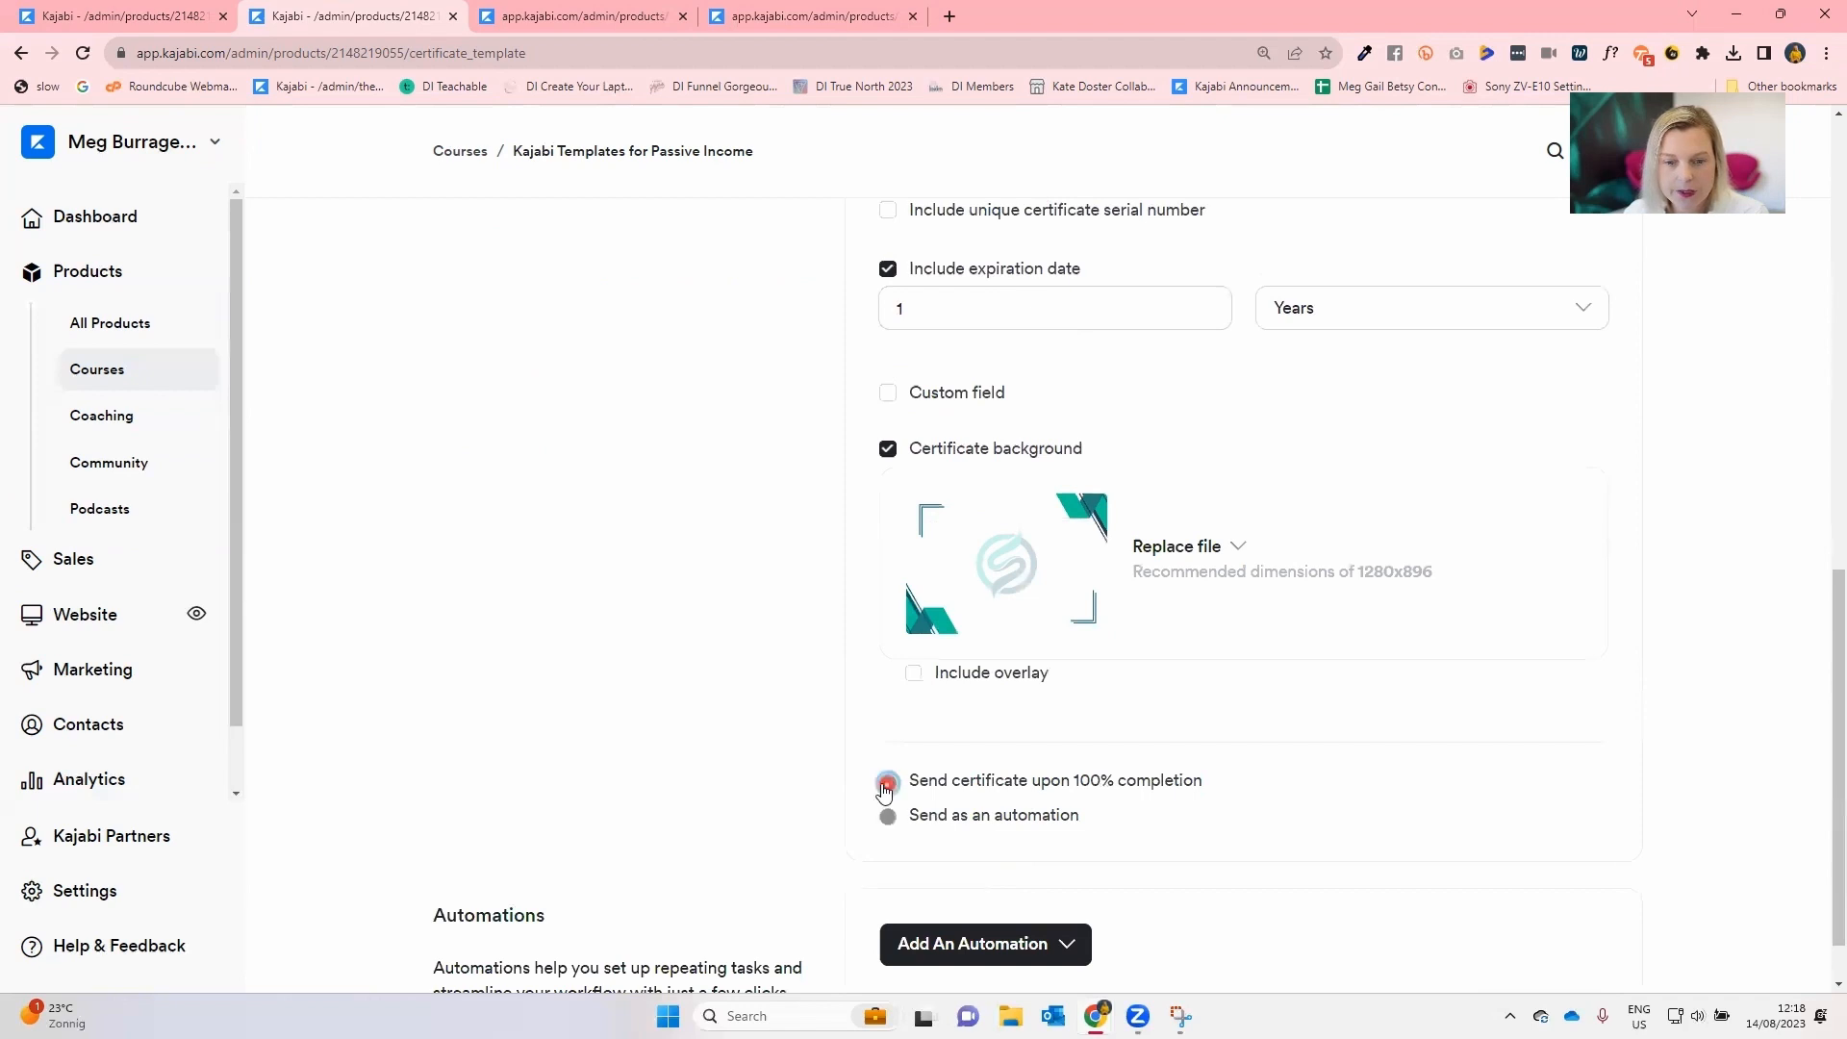
scroll(870, 779, "up", 10)
left_click(1624, 258)
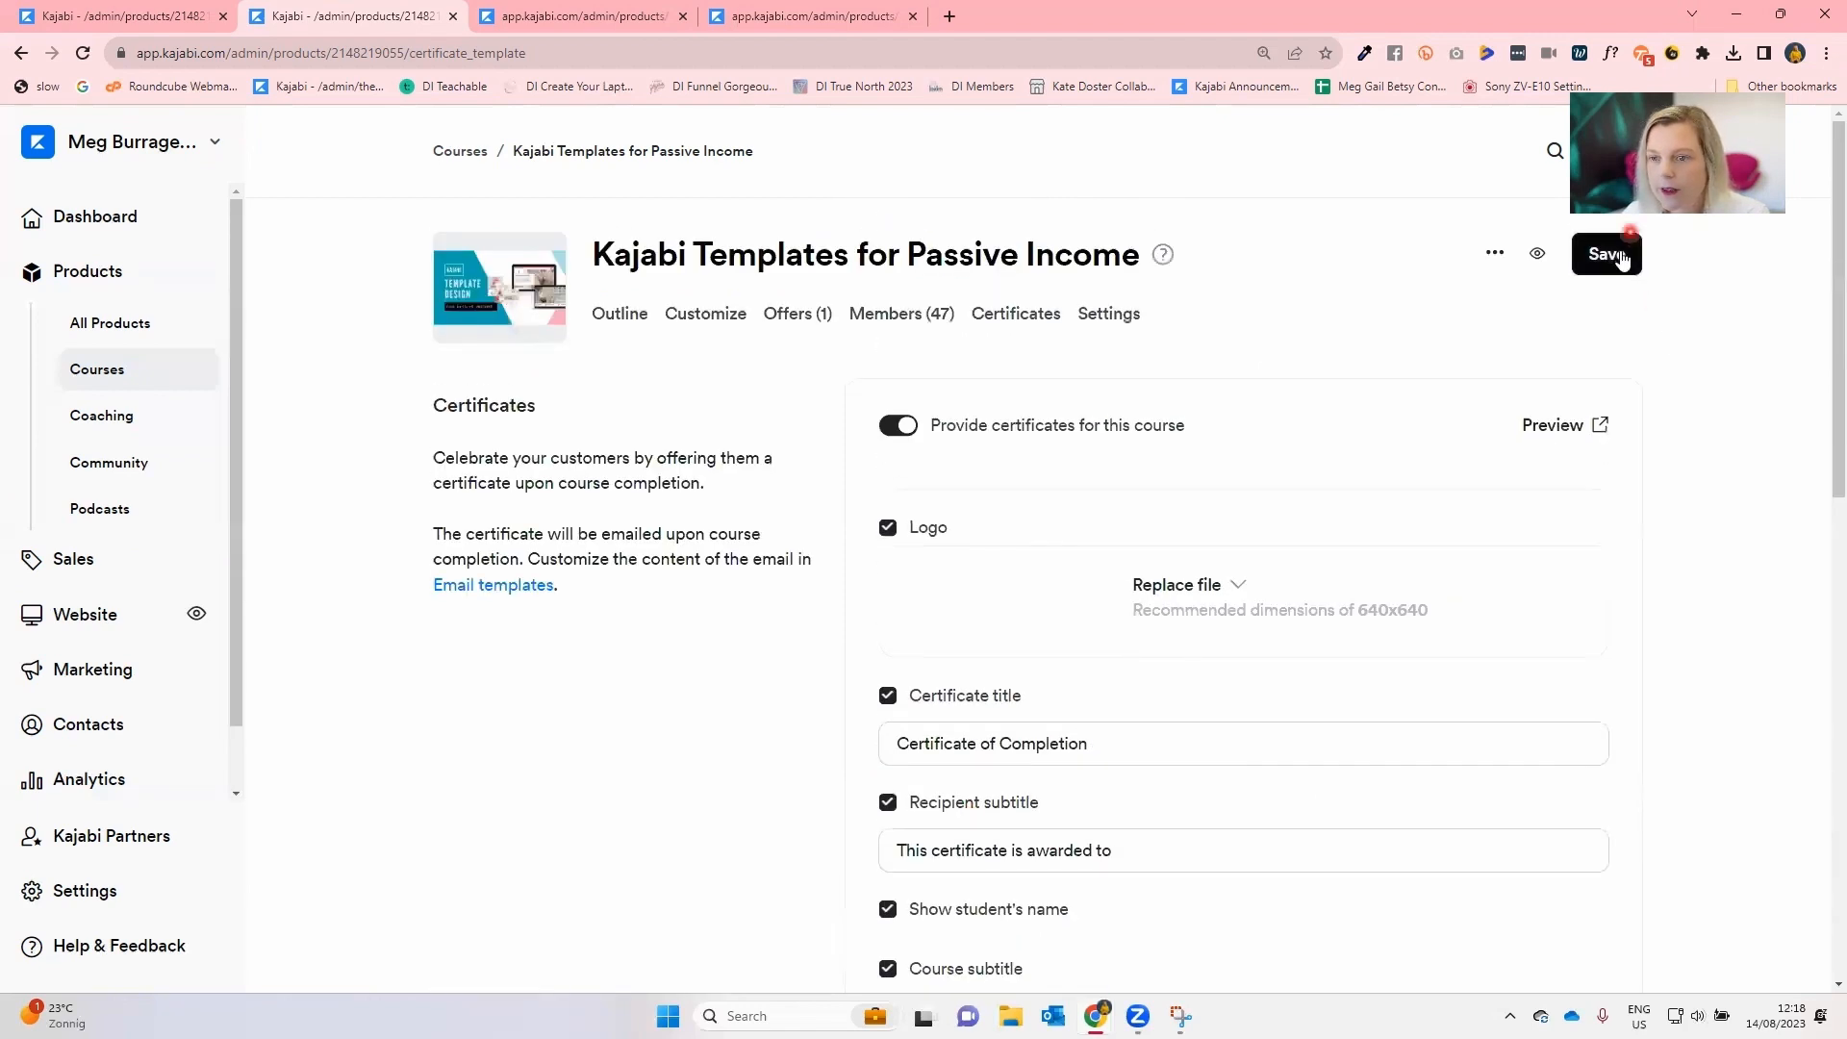
Preview the certificate in a new tab and compare it with the certificate settings.
left_click(1546, 435)
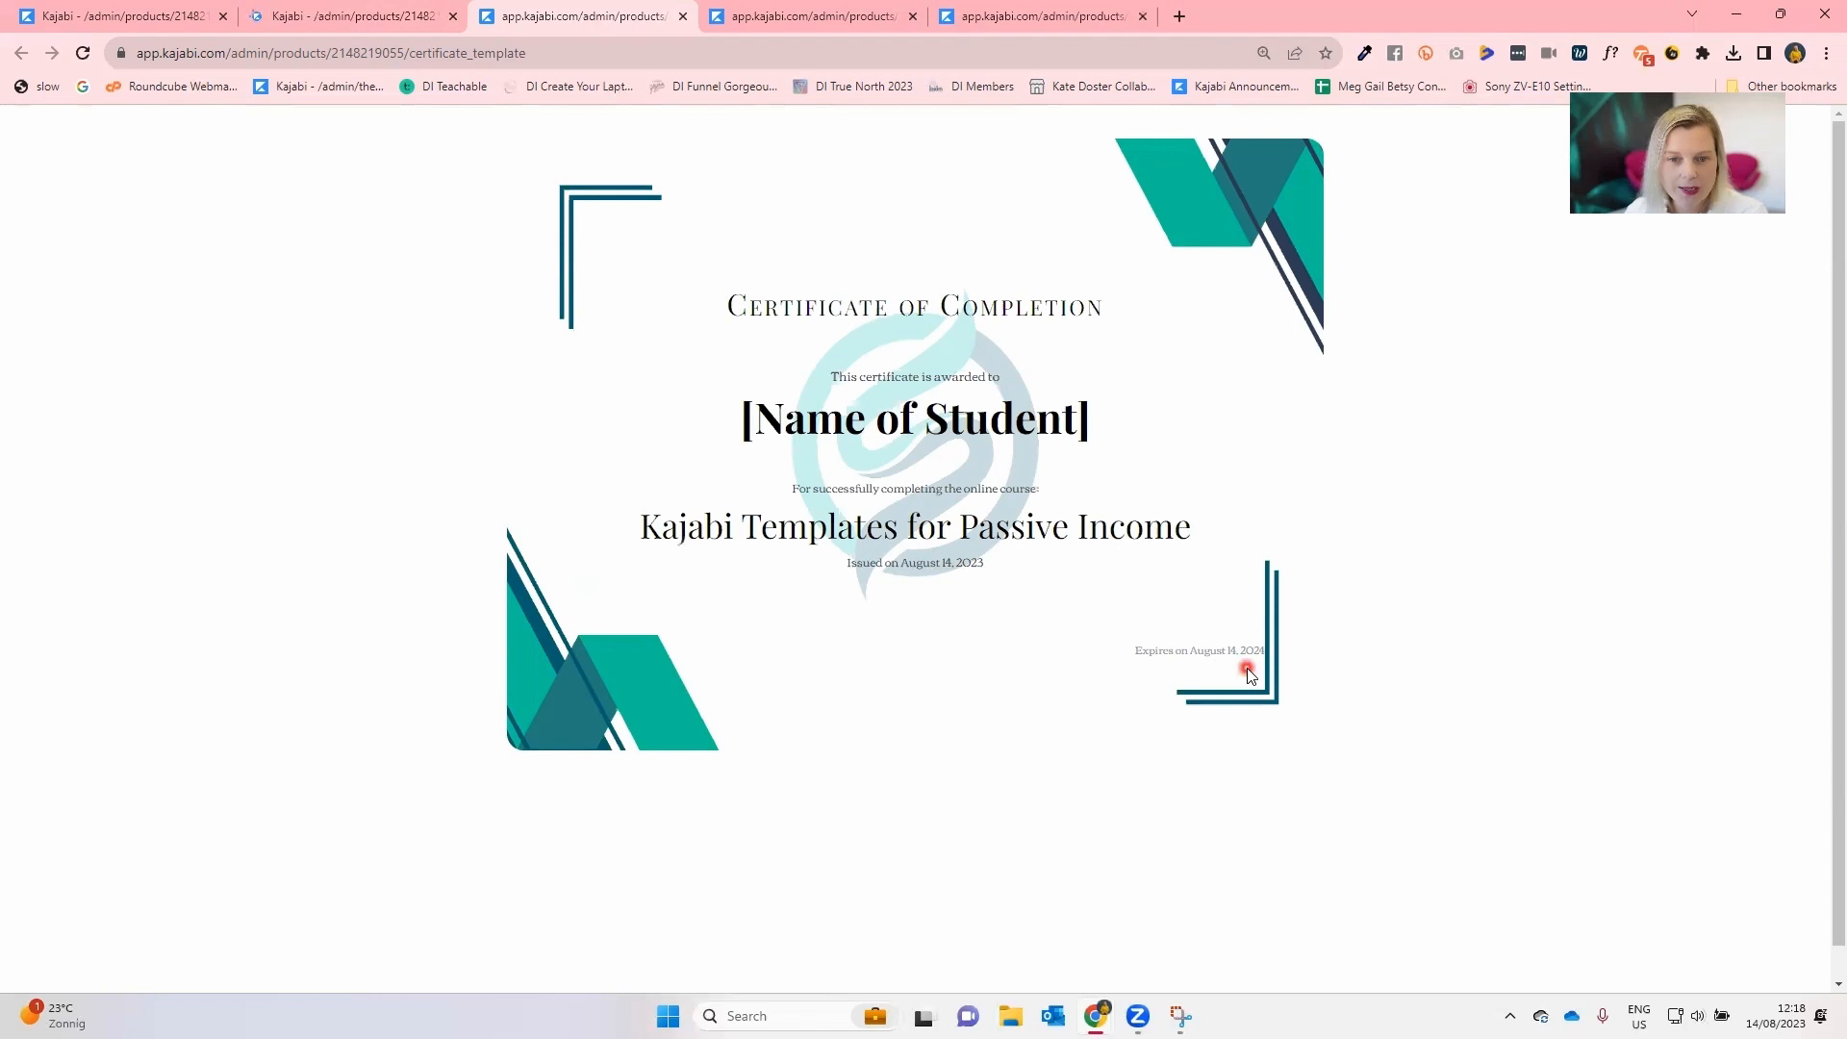
left_click(352, 15)
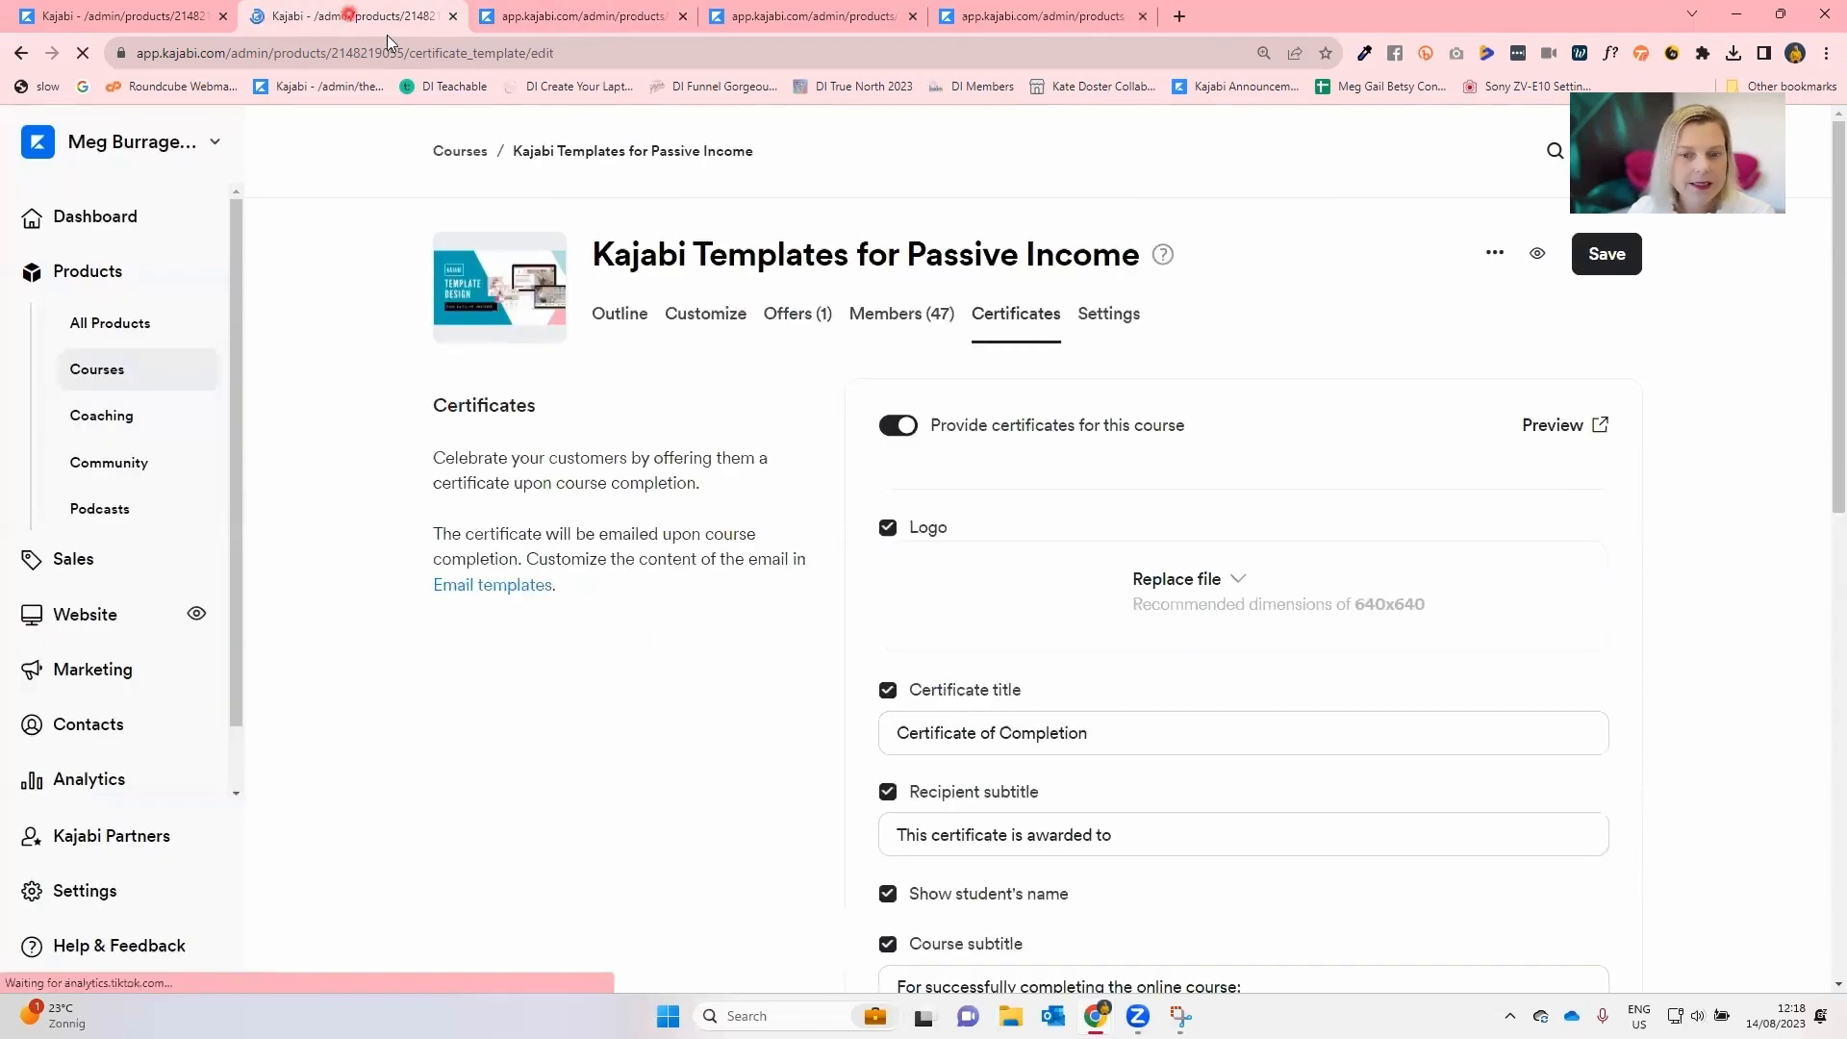
scroll(754, 746, "down", 3)
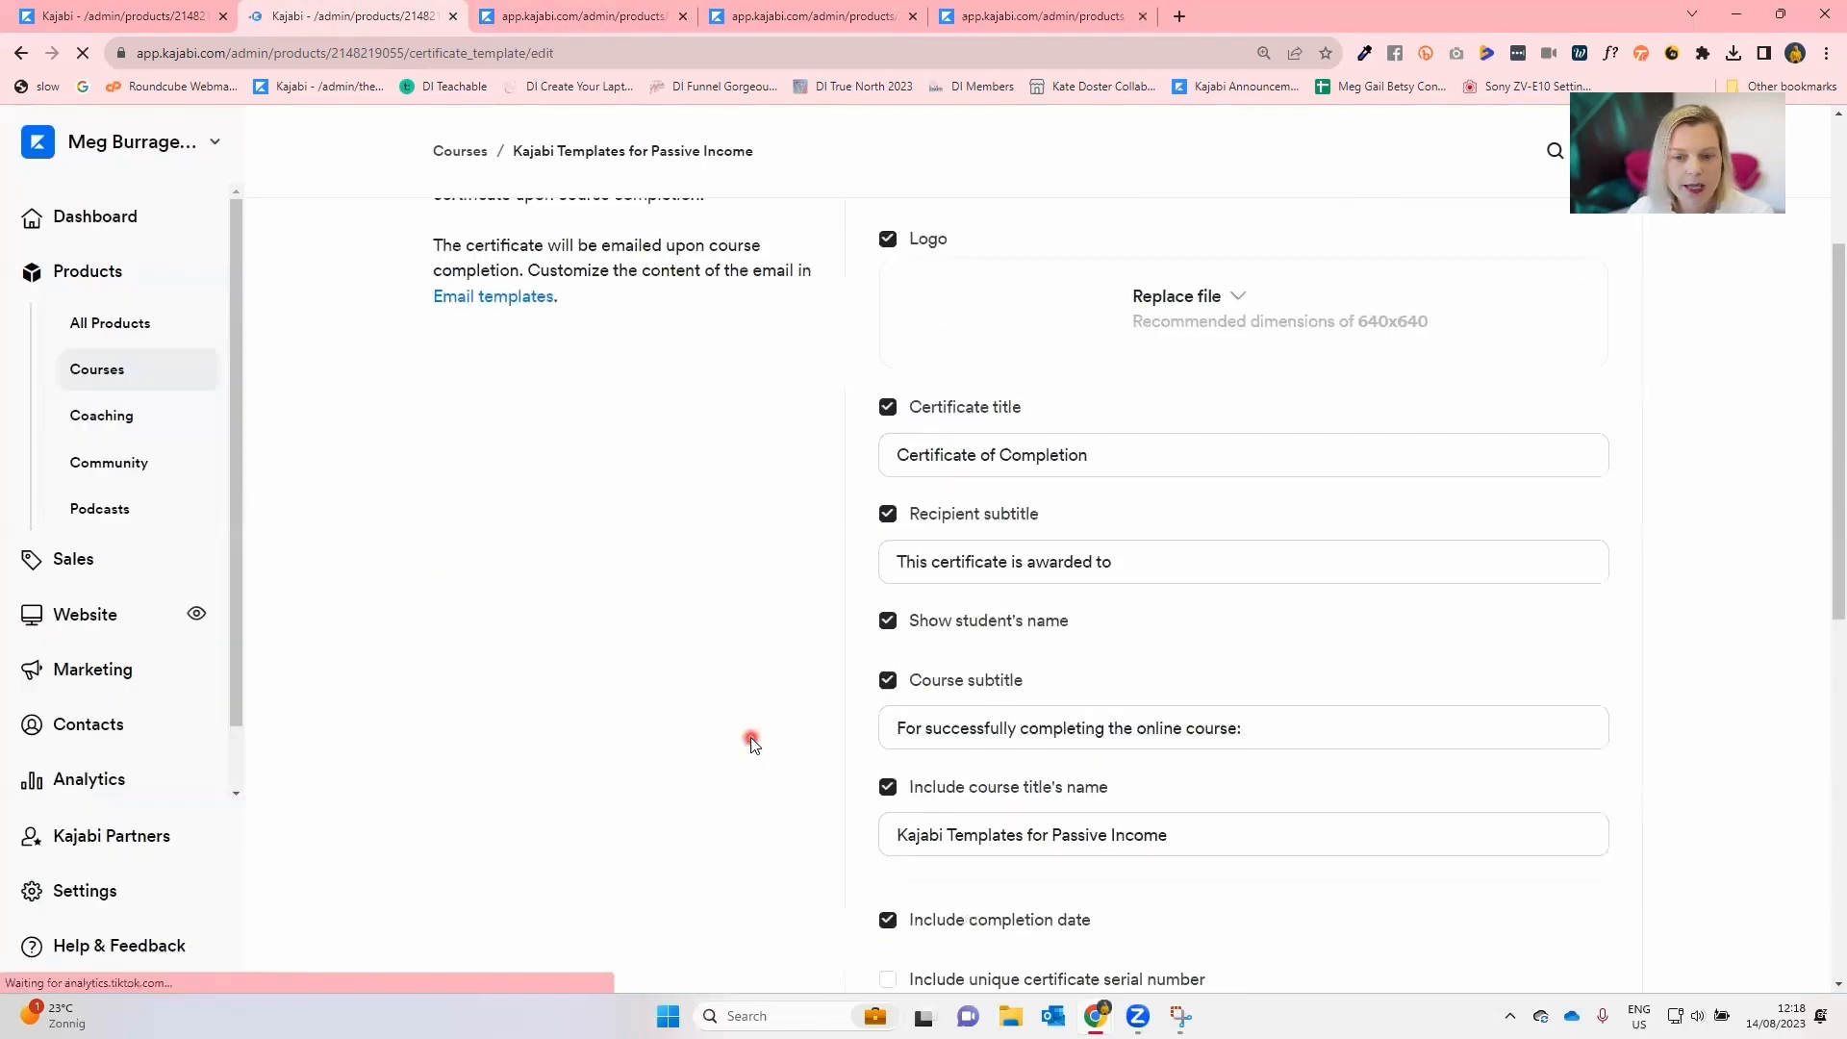
left_click(551, 19)
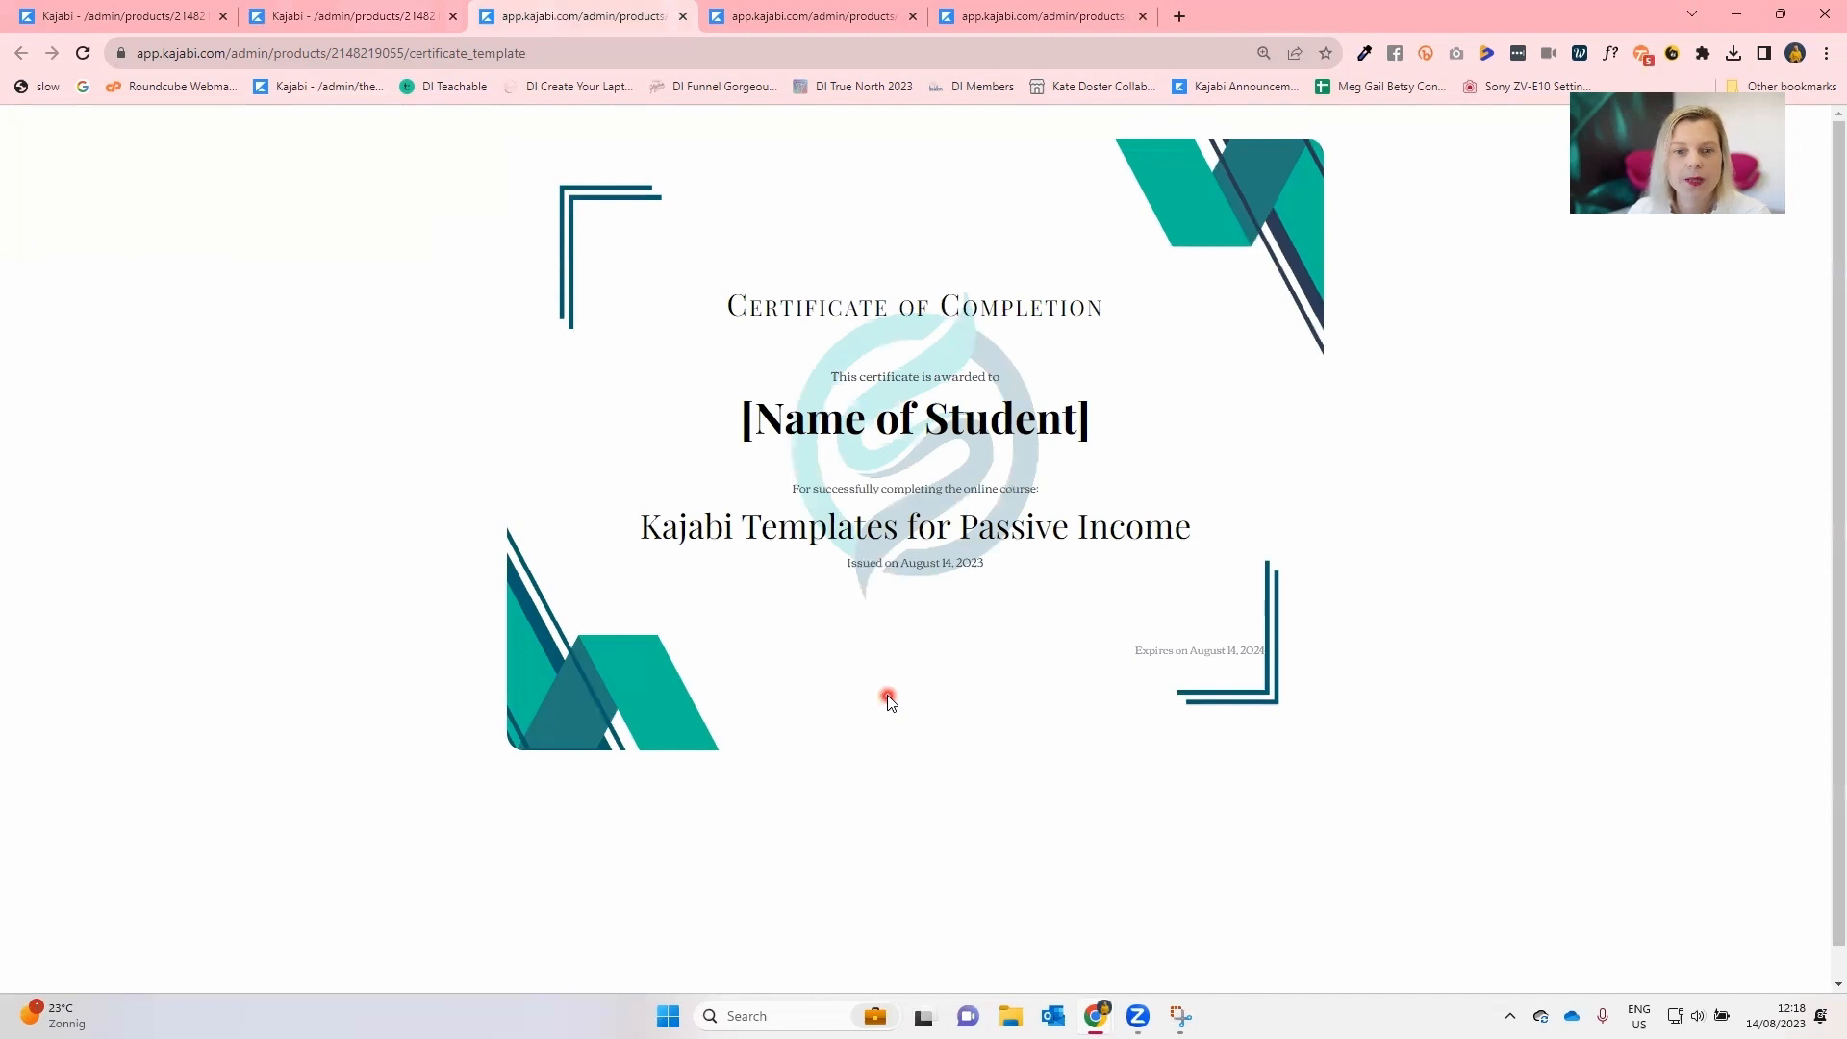
left_click(356, 20)
scroll(819, 836, "down", 4)
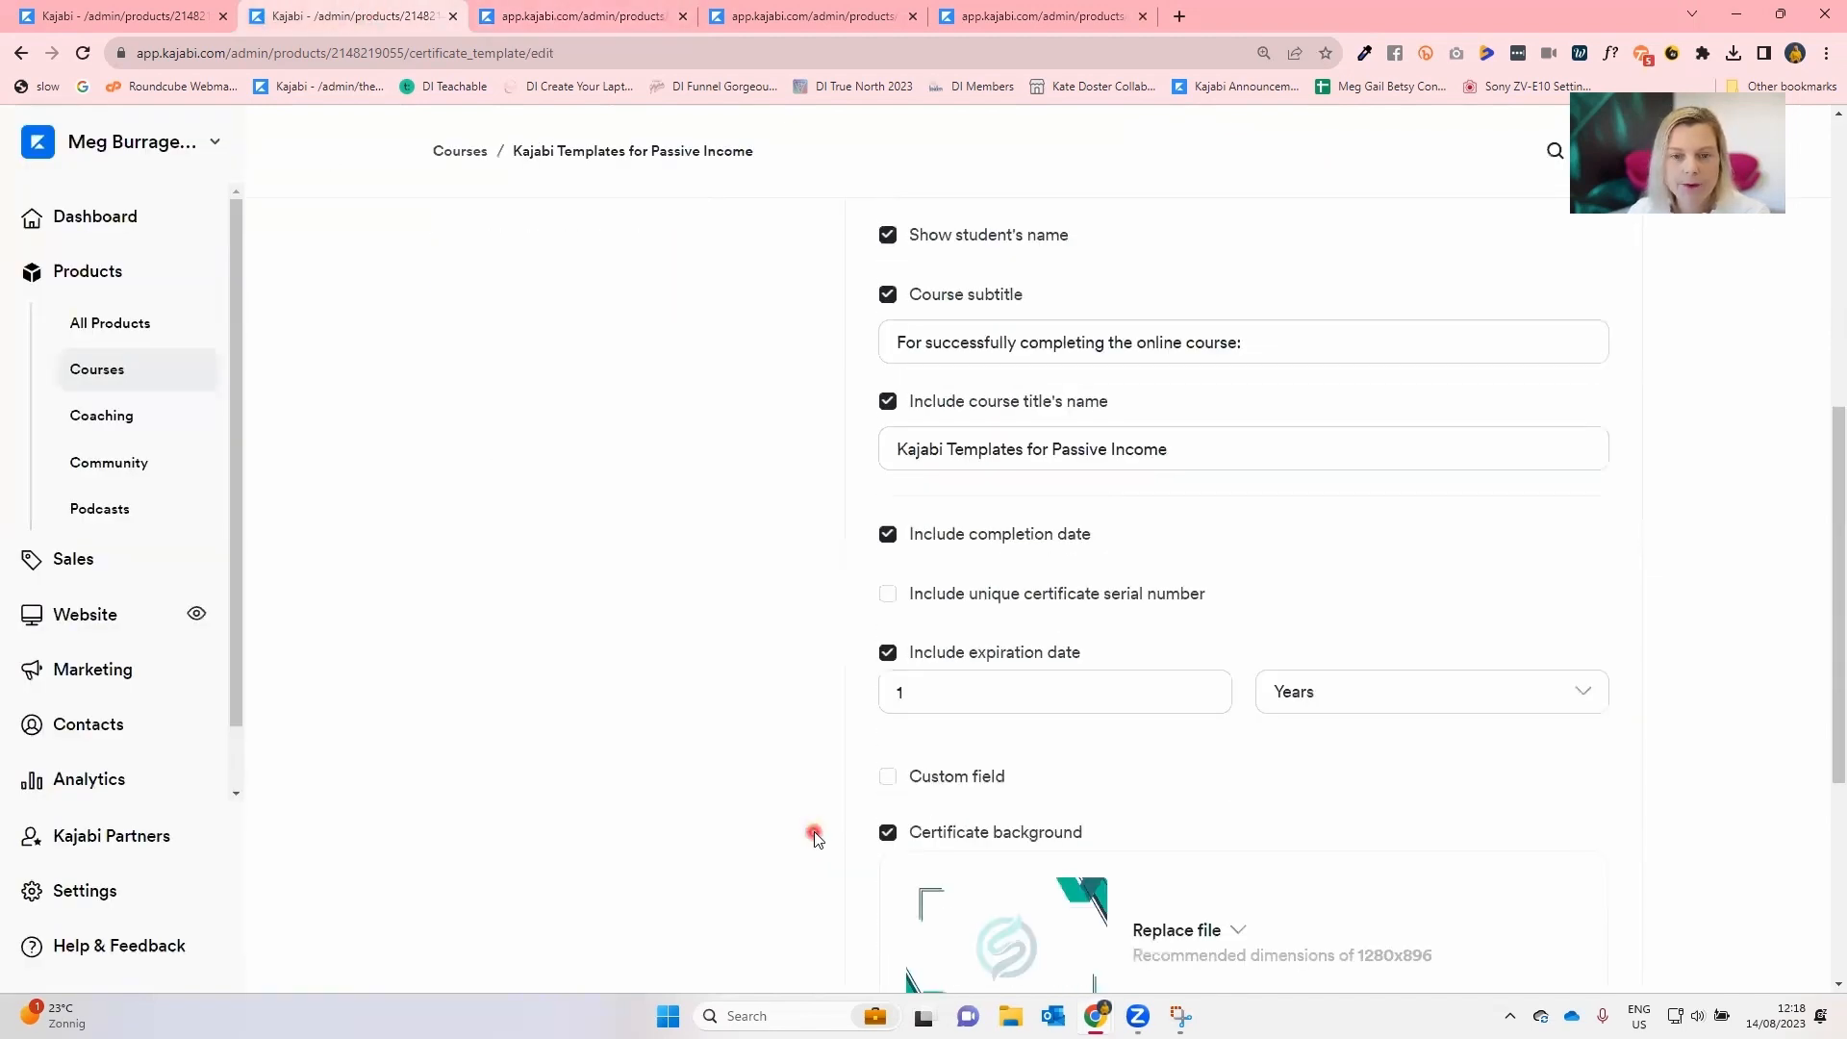
Enable the custom field with the creator's name as fine print and turn off the expiration date.
left_click(887, 776)
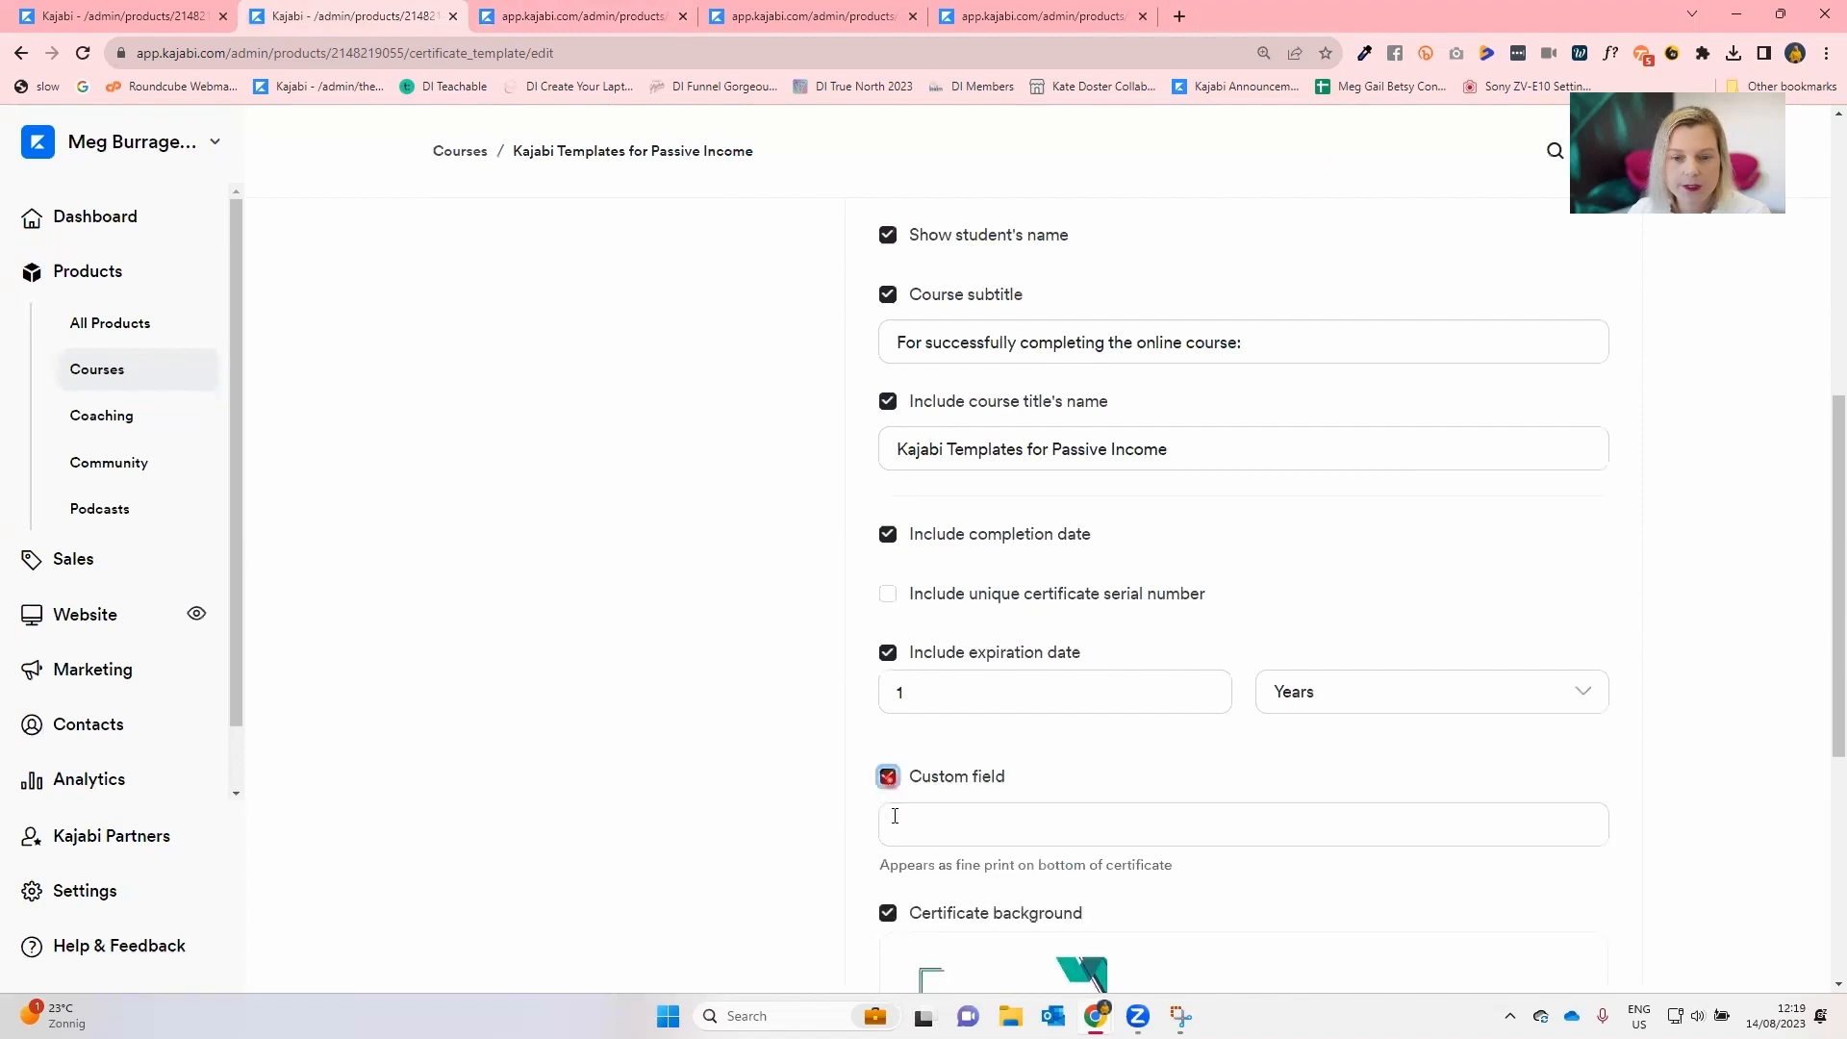
left_click(903, 835)
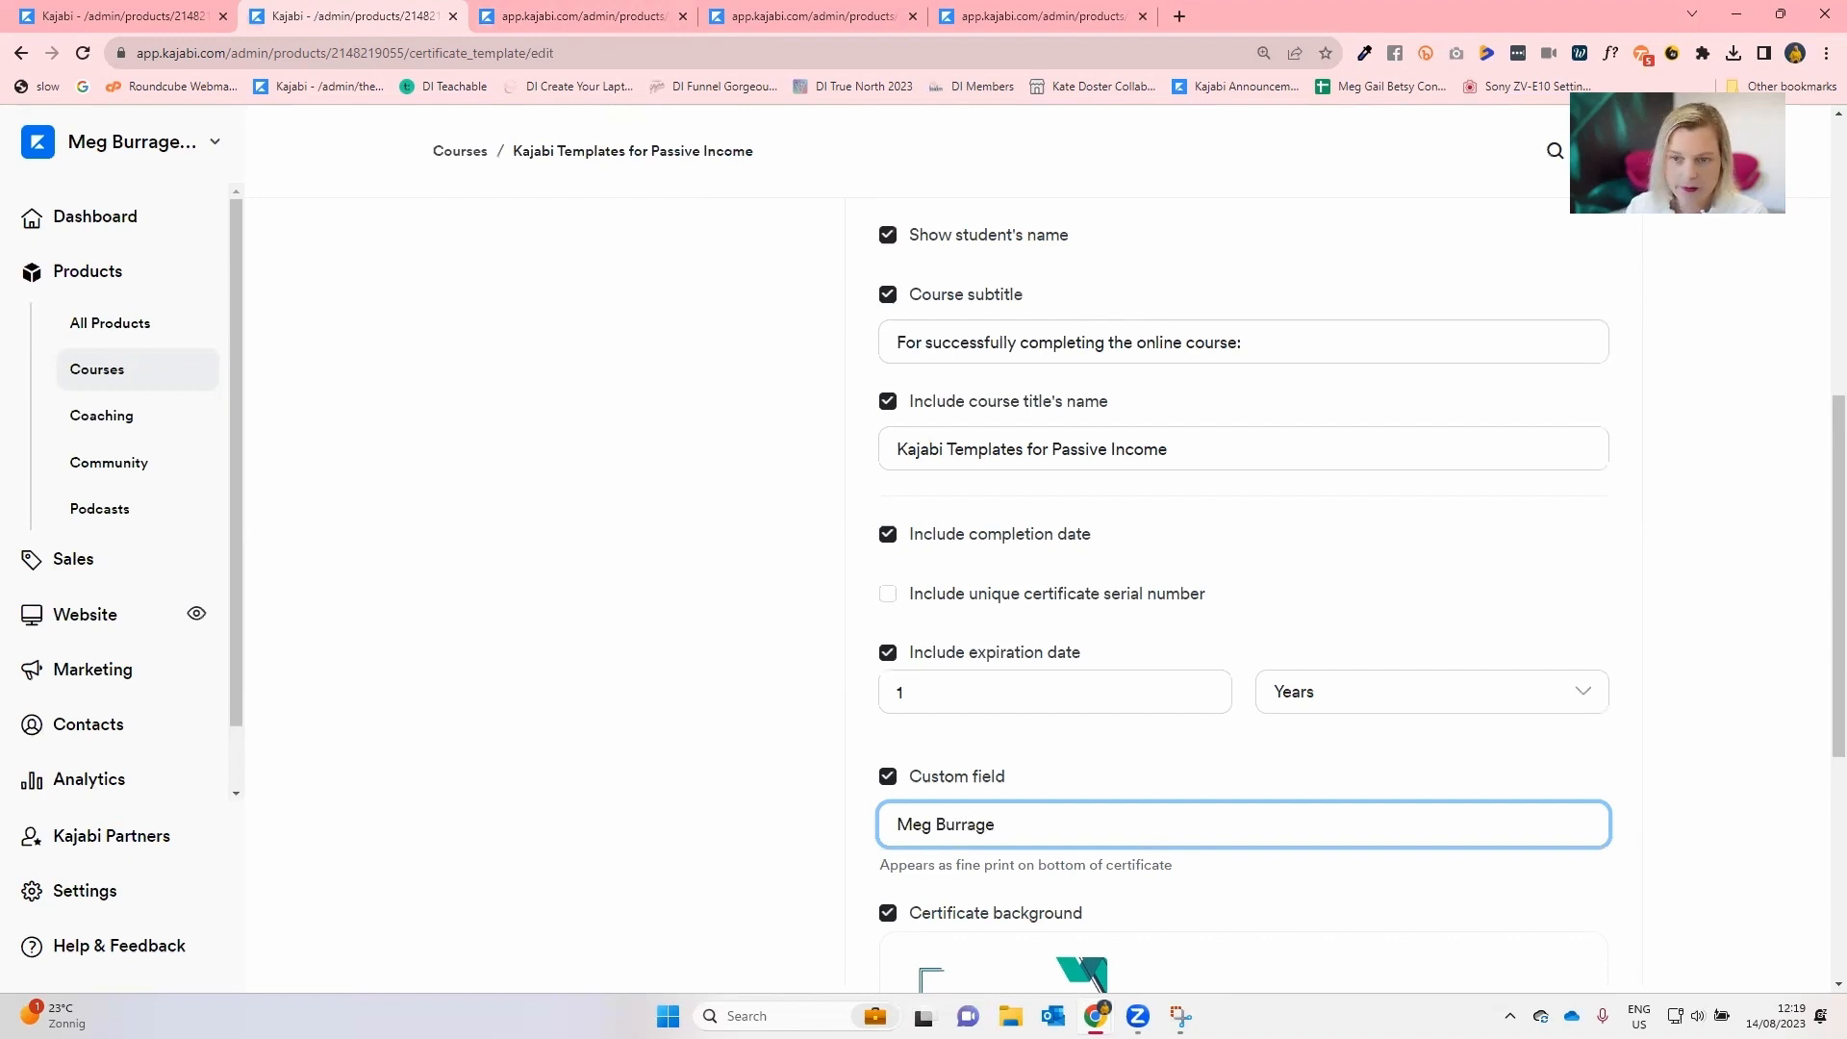
left_click(887, 653)
Replace the certificate logo with HCA Graduate Badge 2023.png uploaded from the computer.
scroll(887, 653, "up", 7)
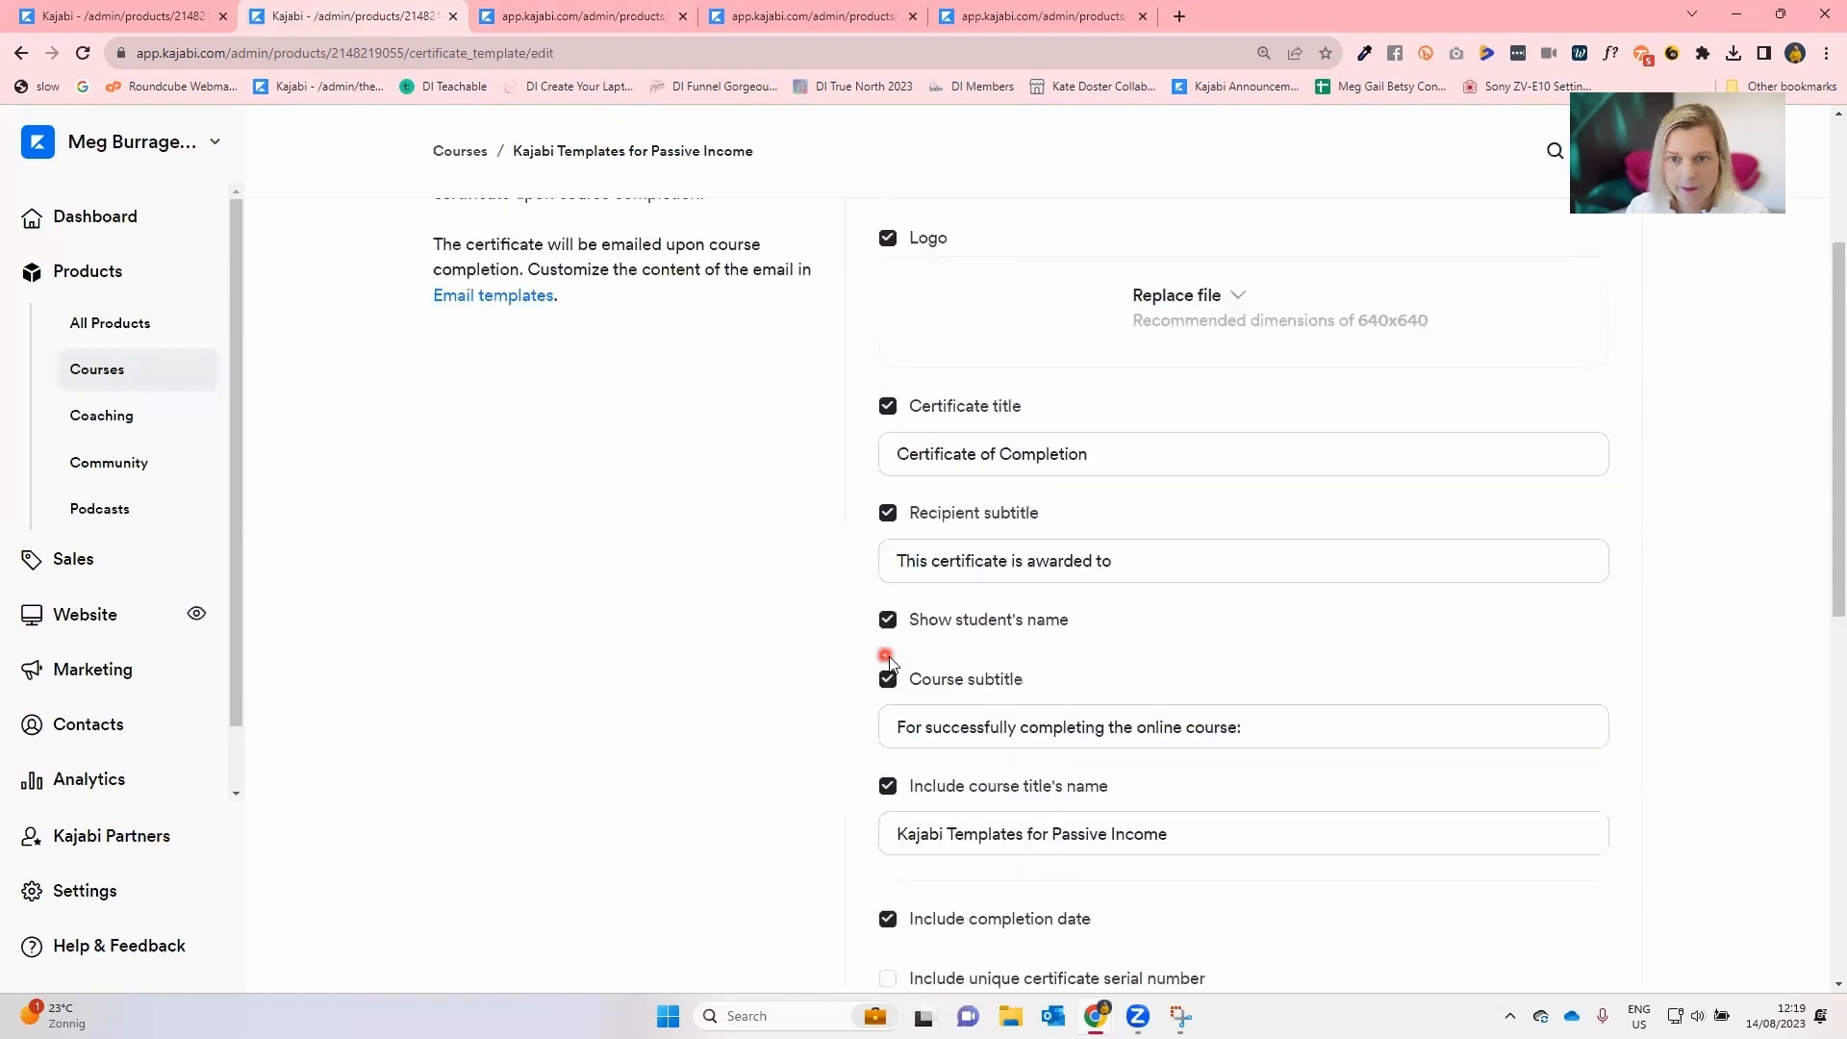
left_click(1220, 586)
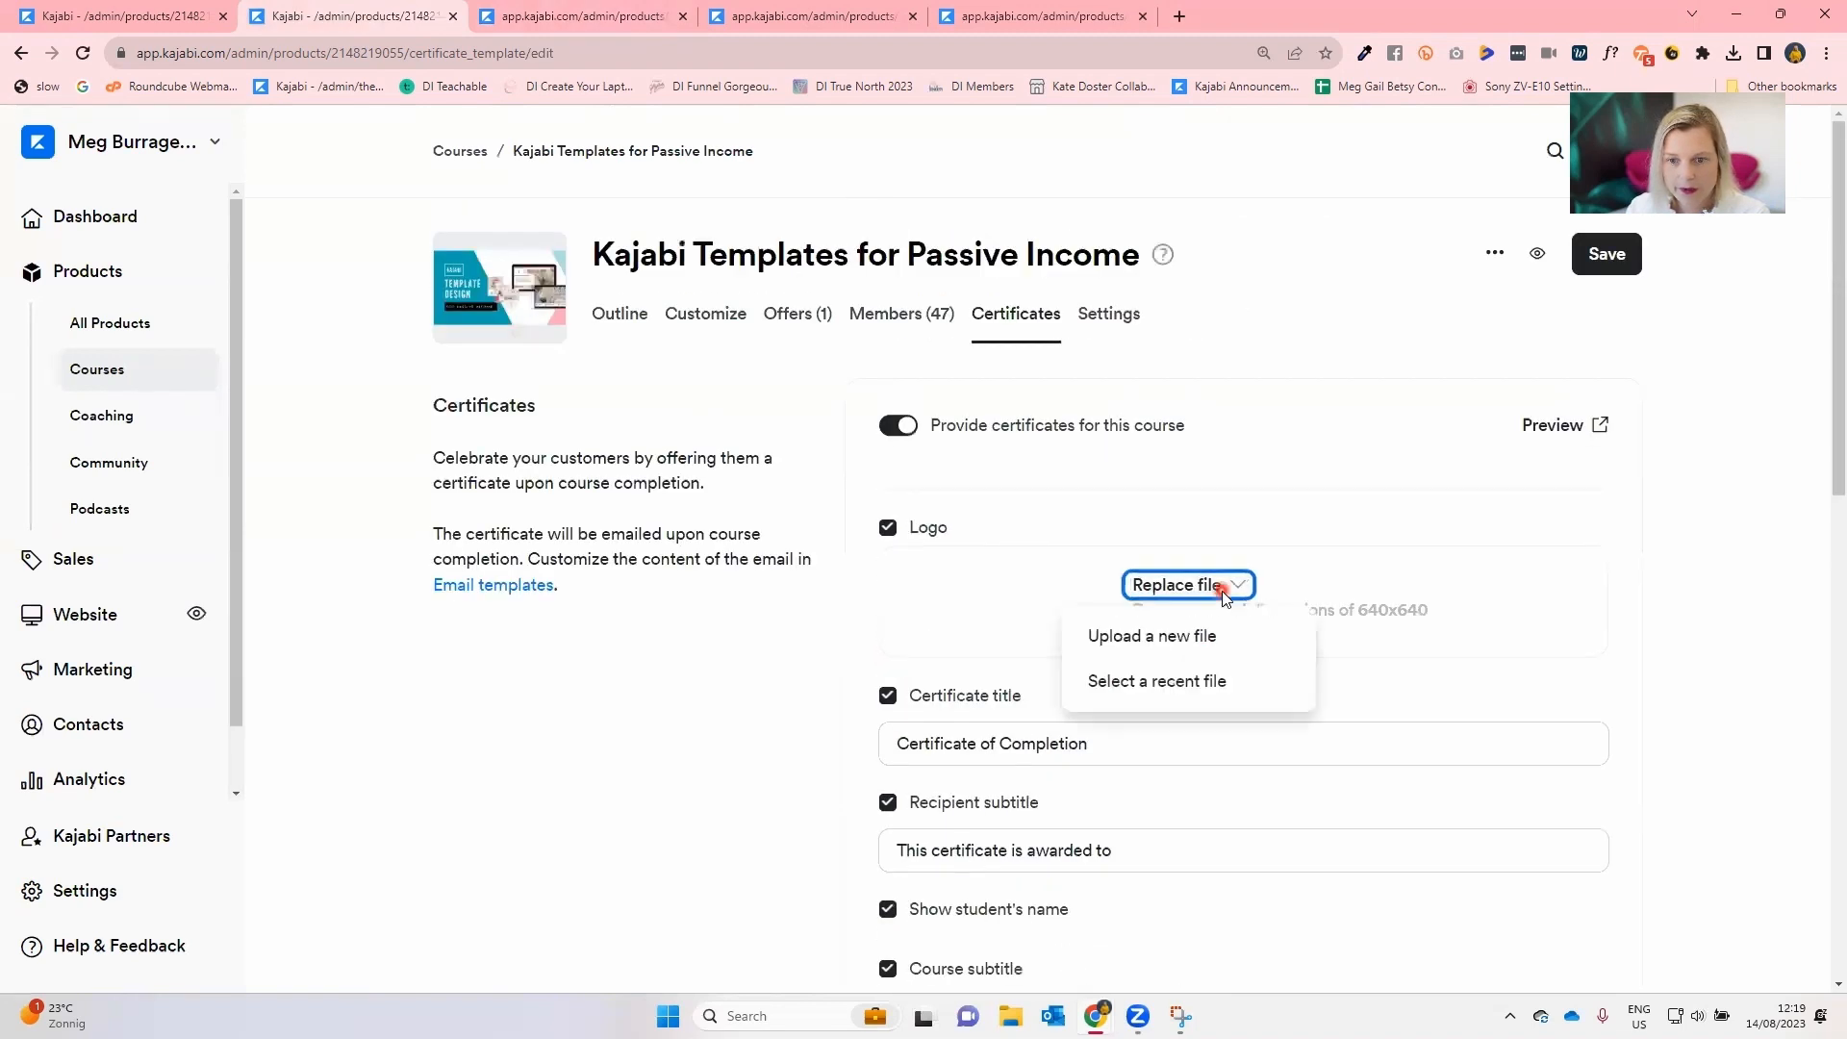
left_click(1204, 639)
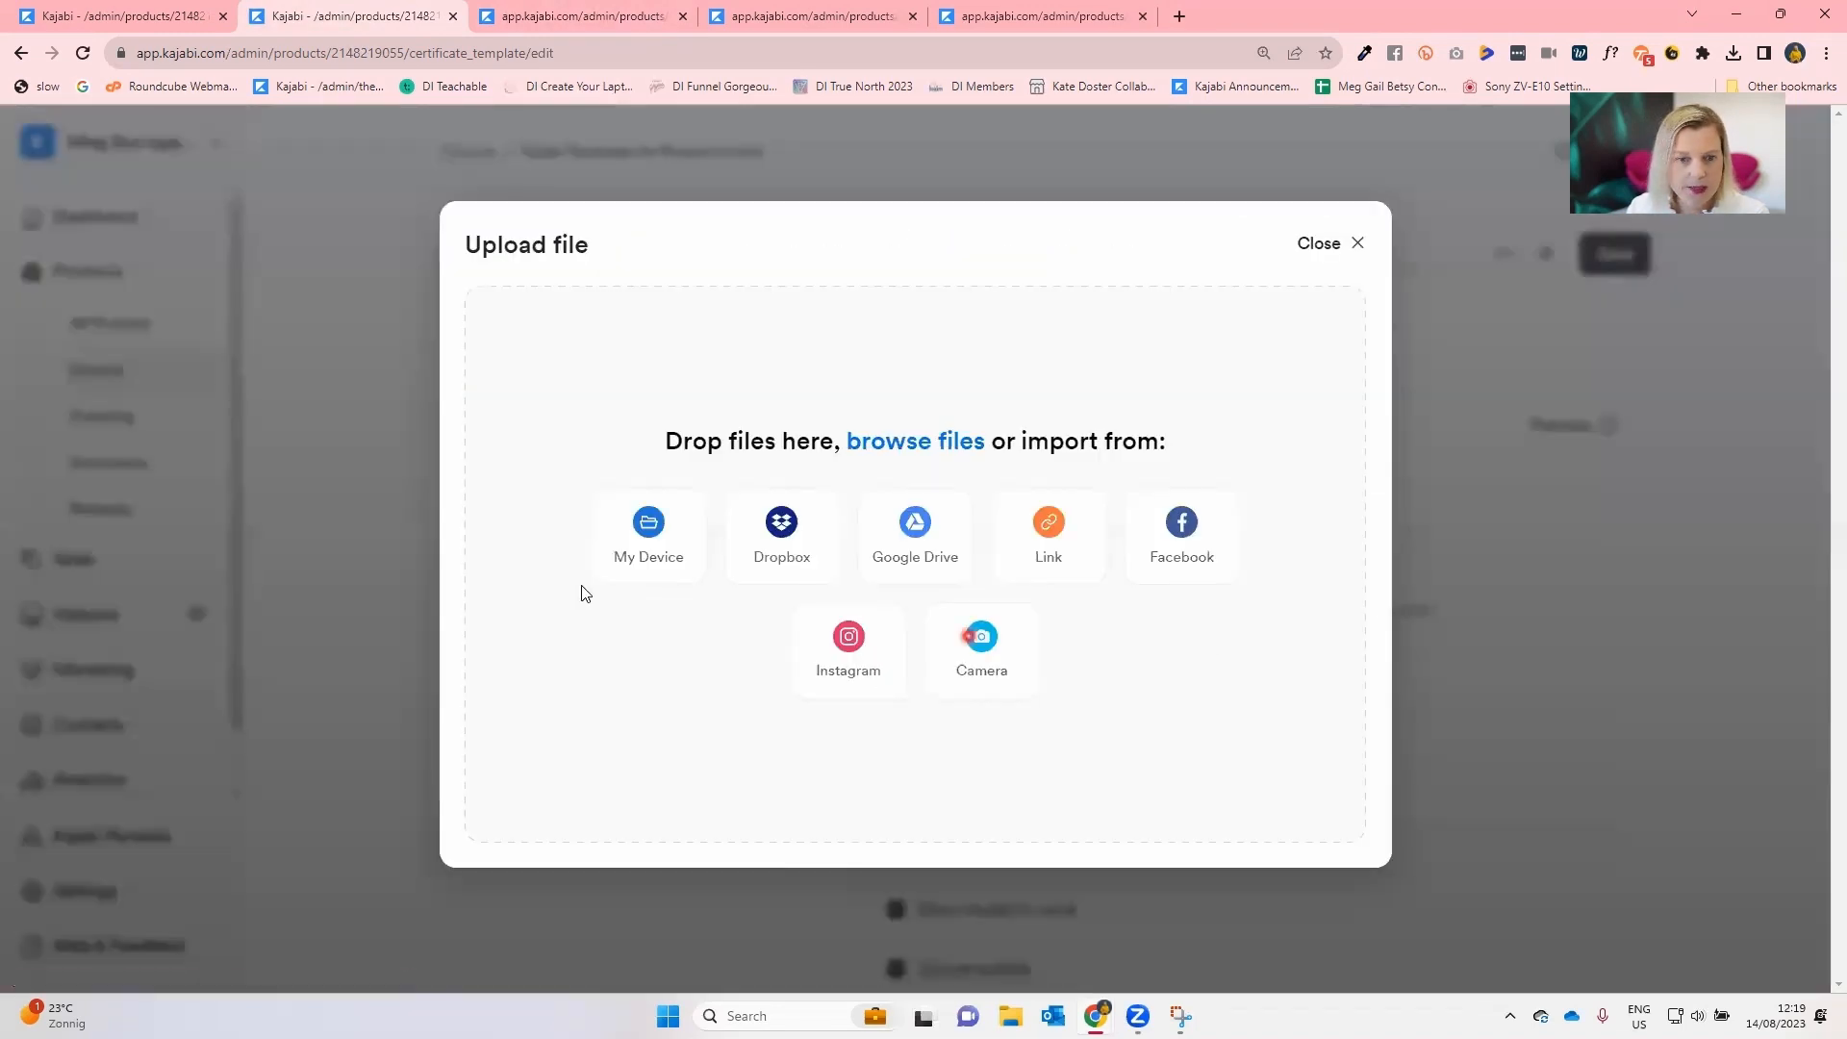
left_click(651, 558)
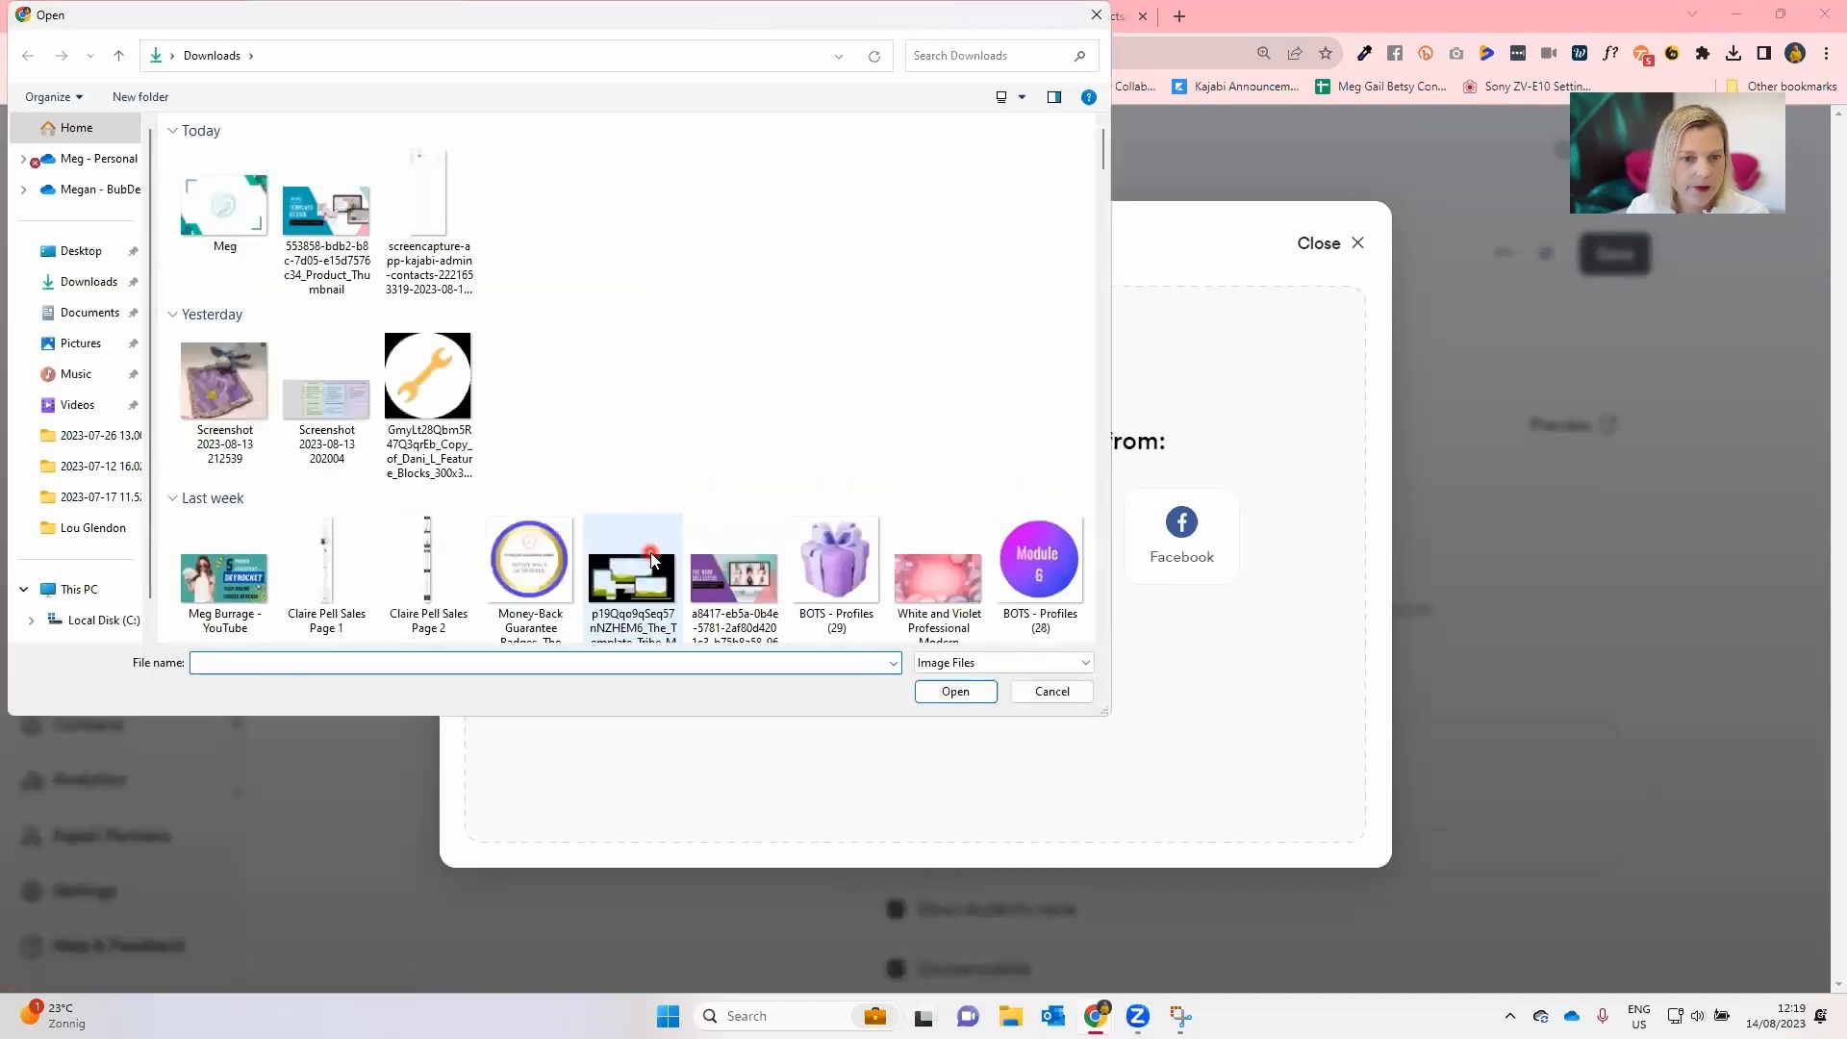
scroll(647, 546, "down", 10)
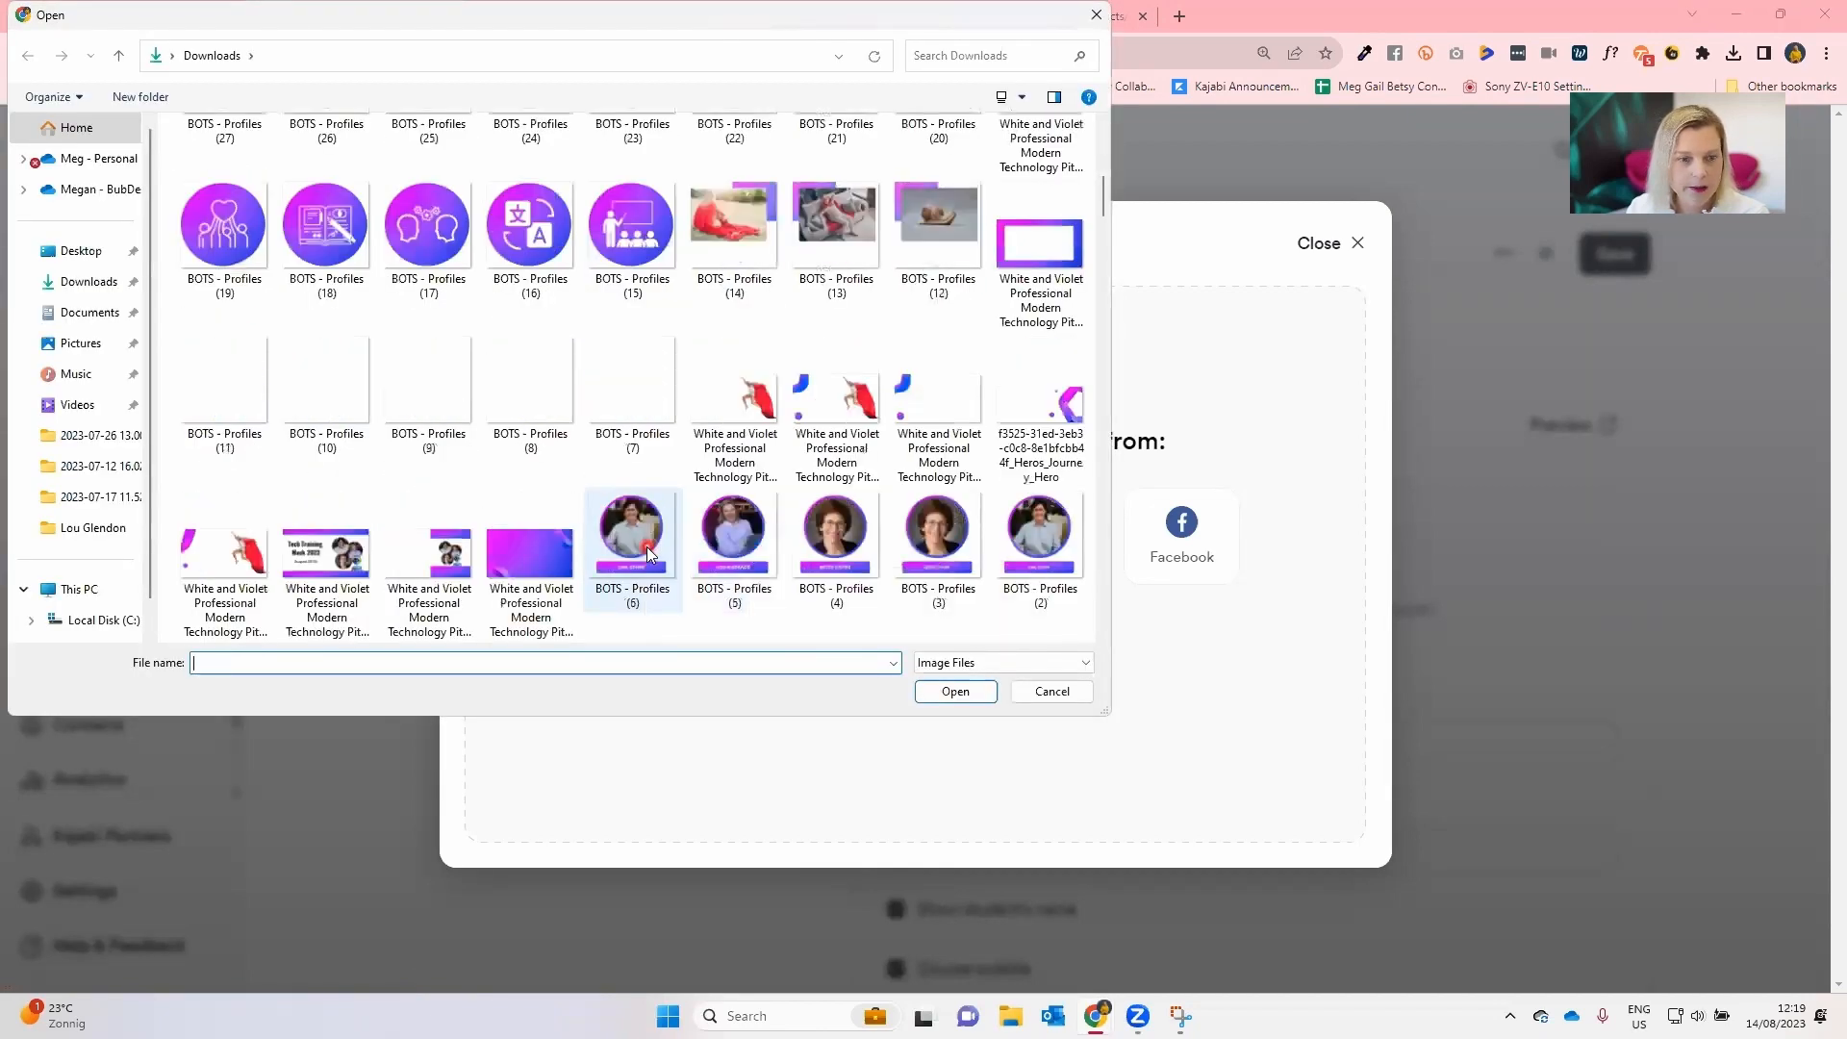
scroll(649, 553, "down", 8)
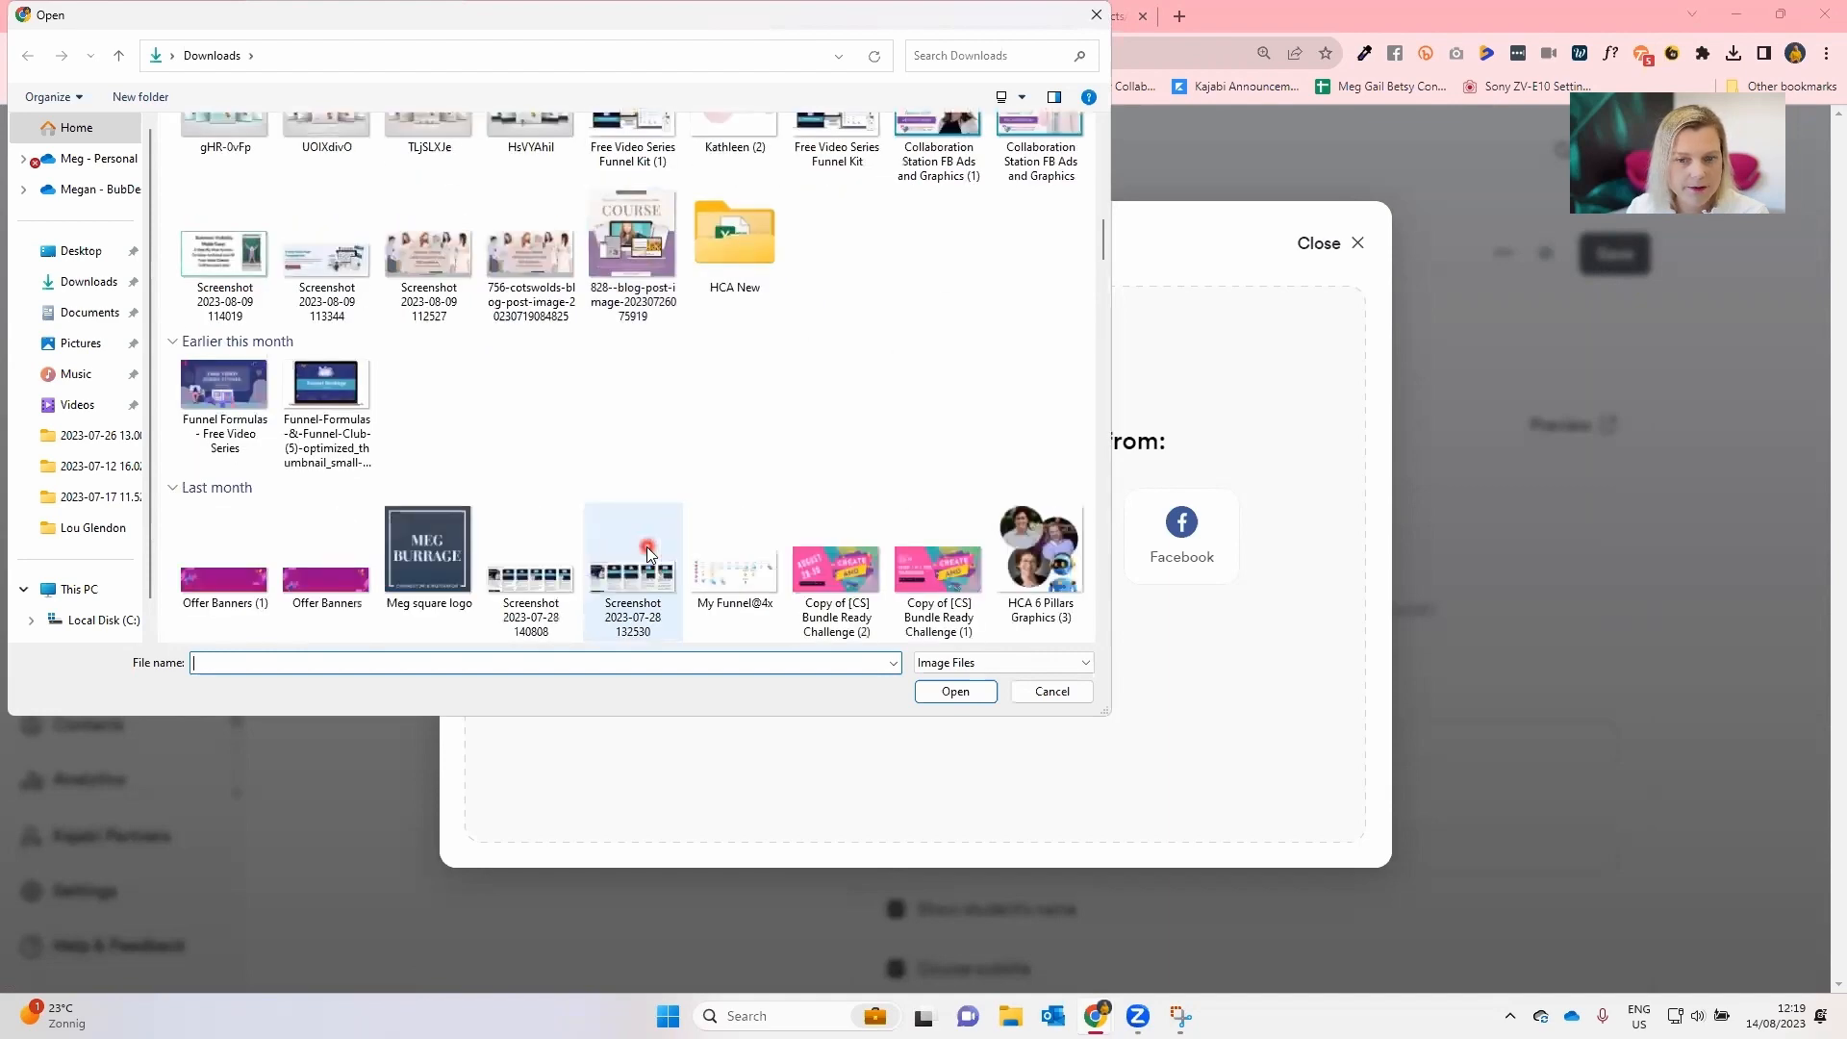
double_click(958, 387)
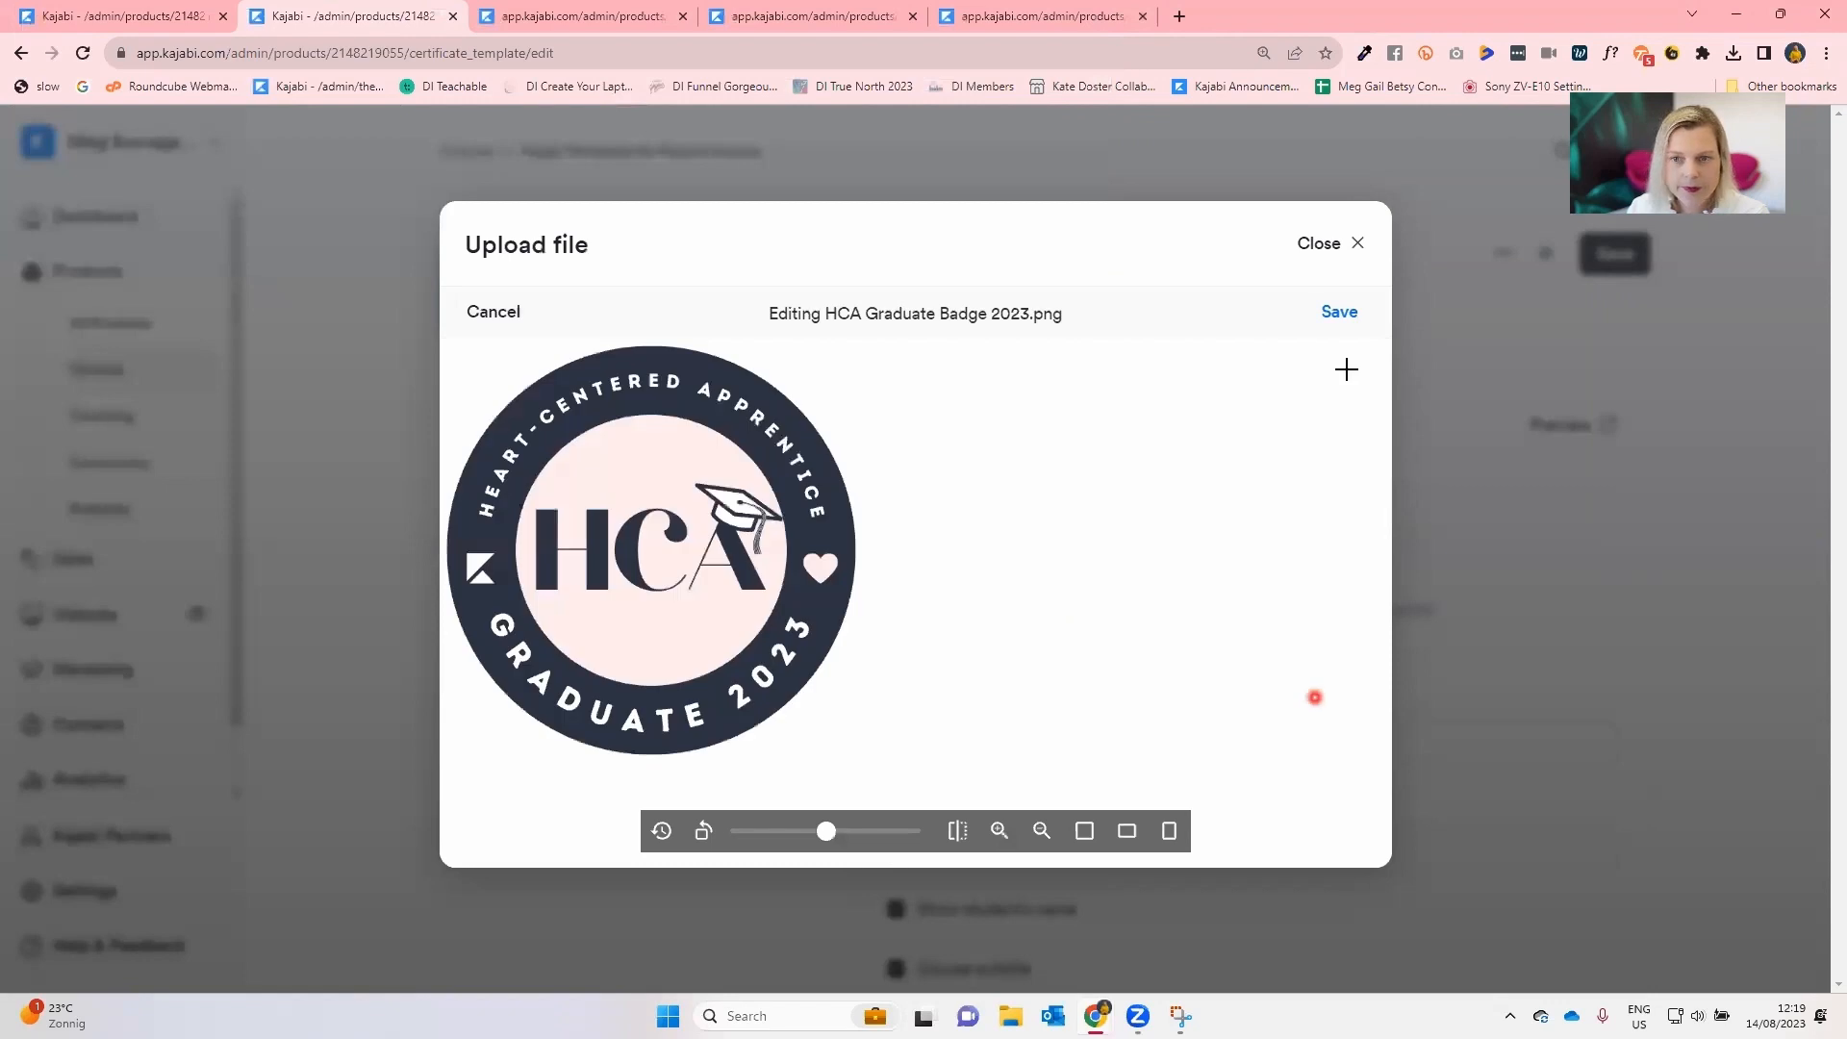
left_click(1338, 313)
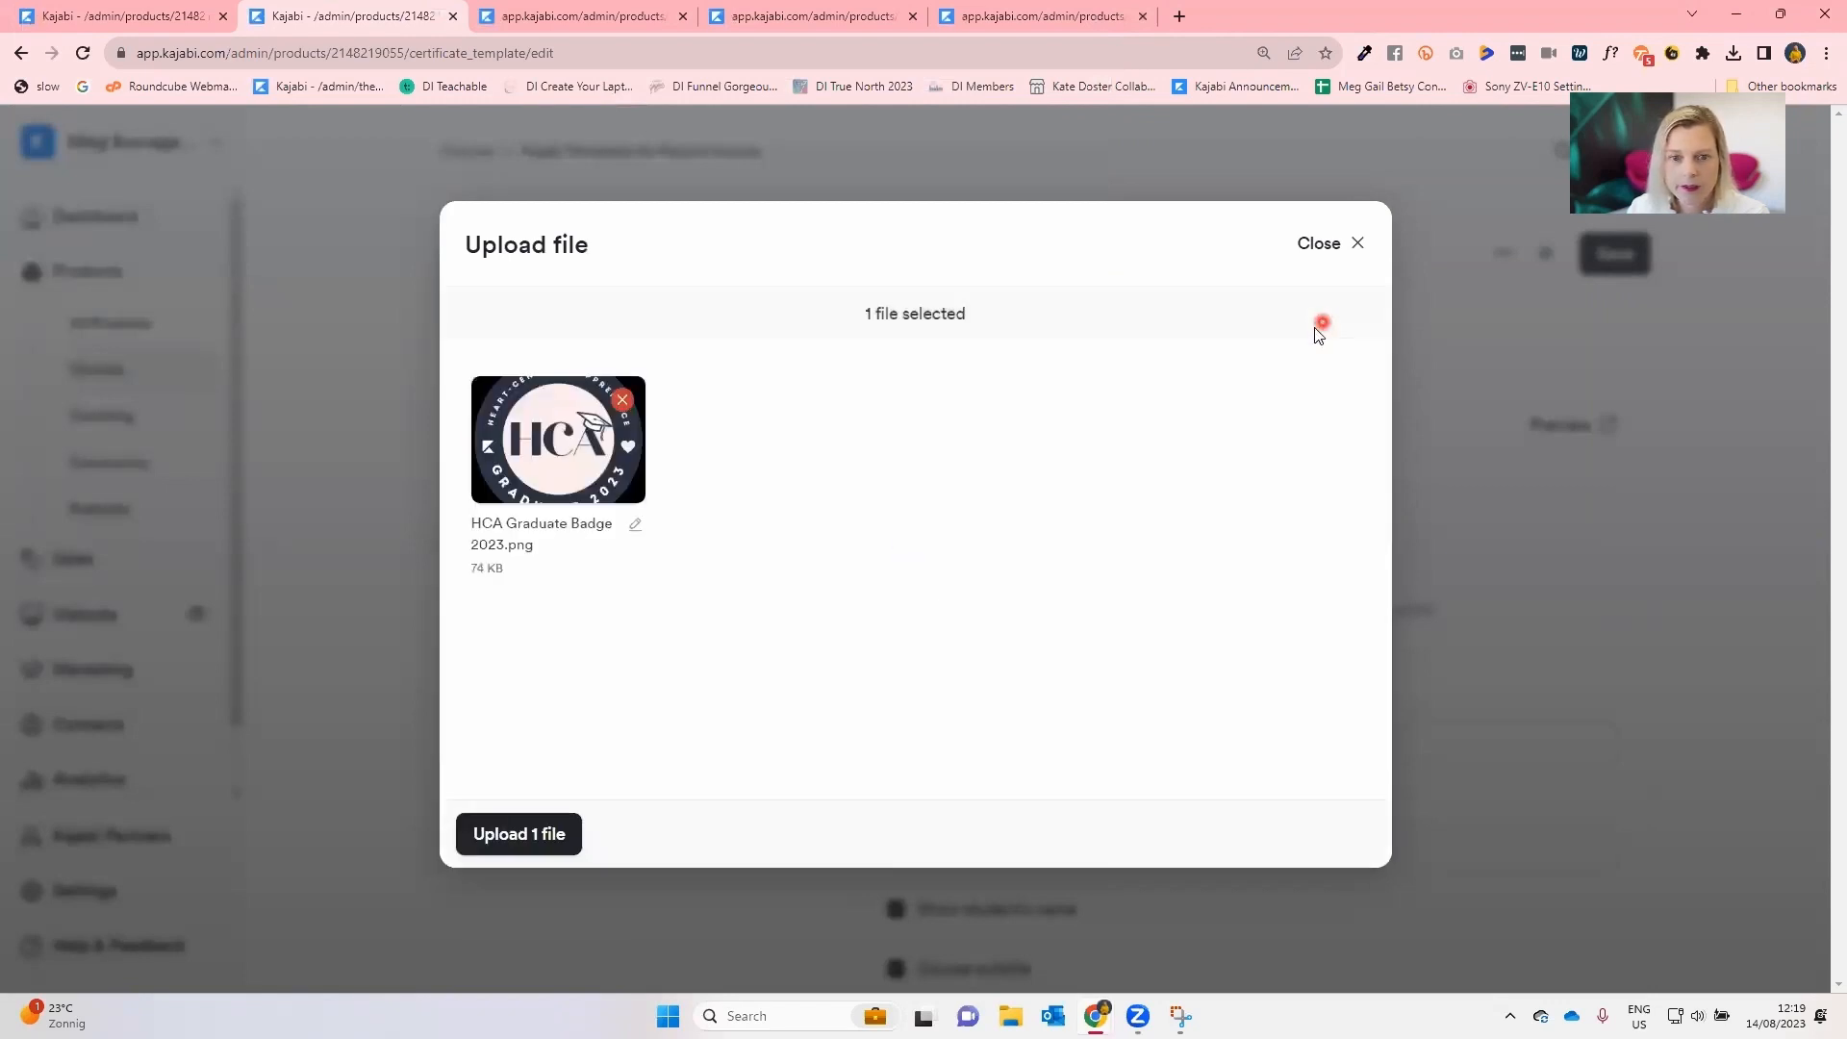
left_click(483, 832)
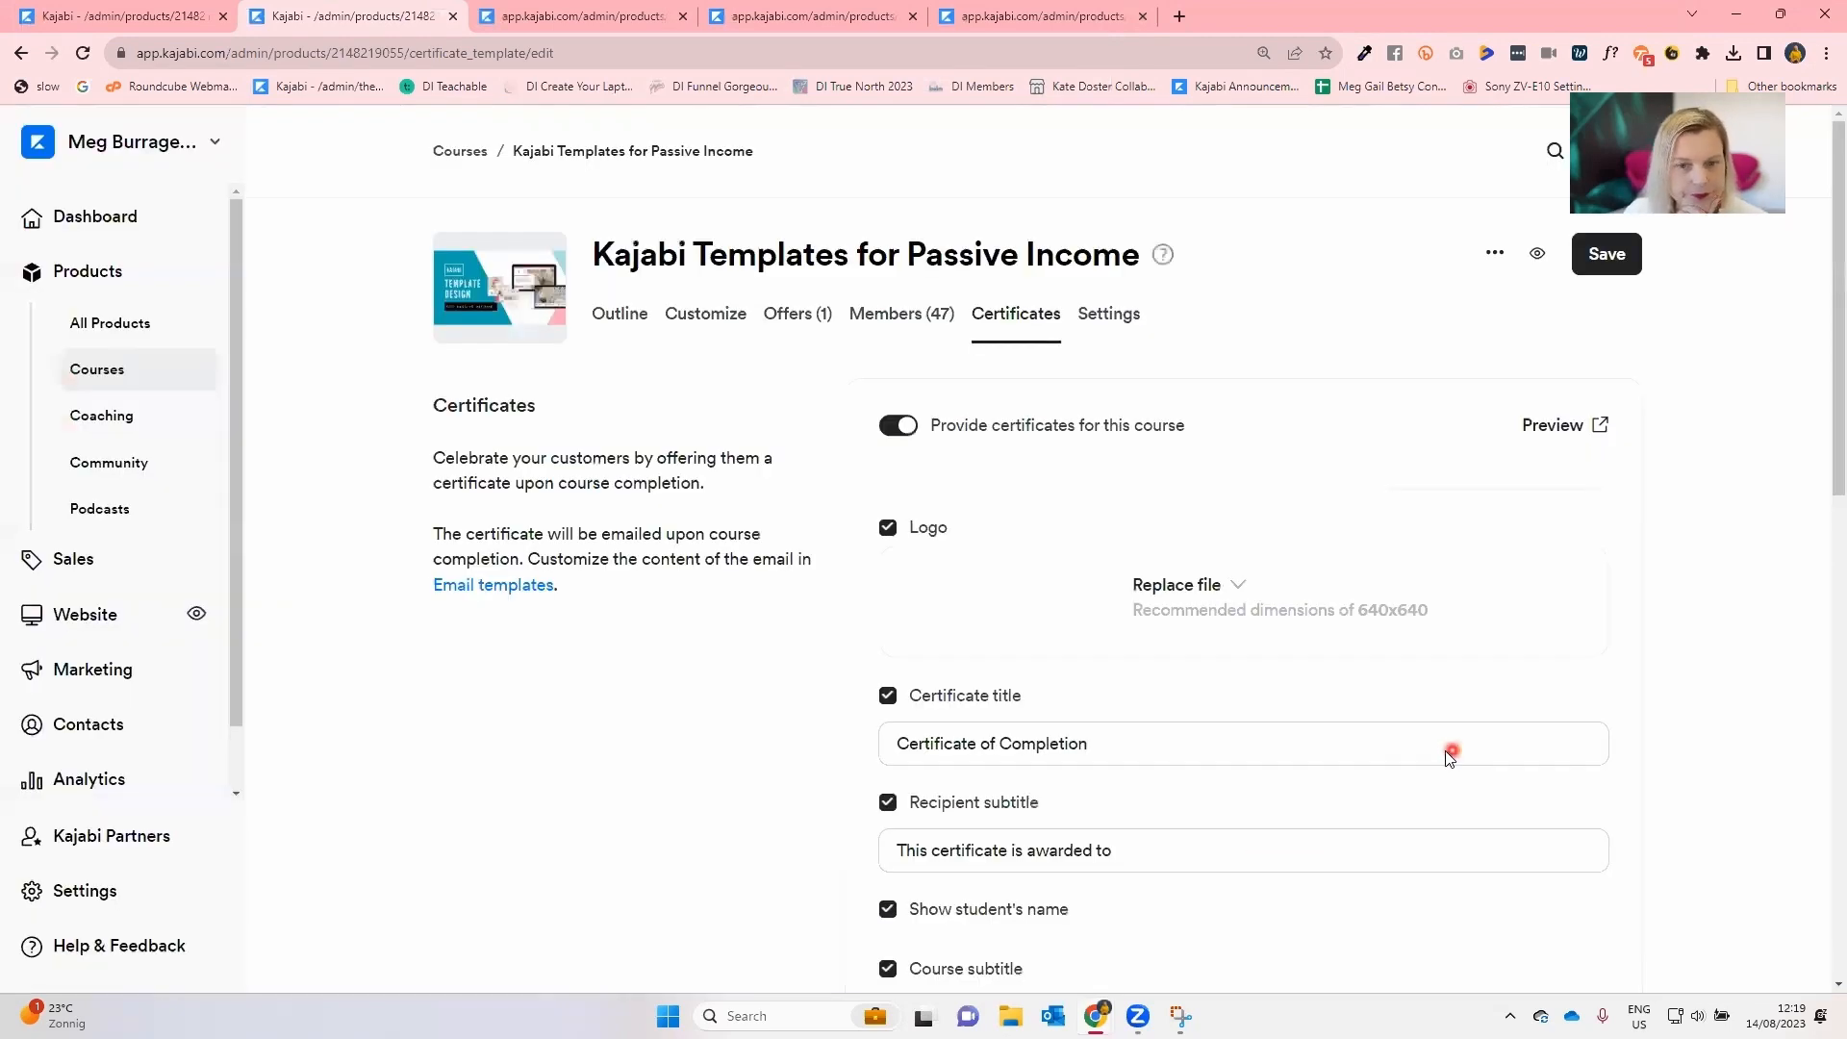
Save the settings, preview the certificate in a new tab and return to the settings.
left_click(1621, 252)
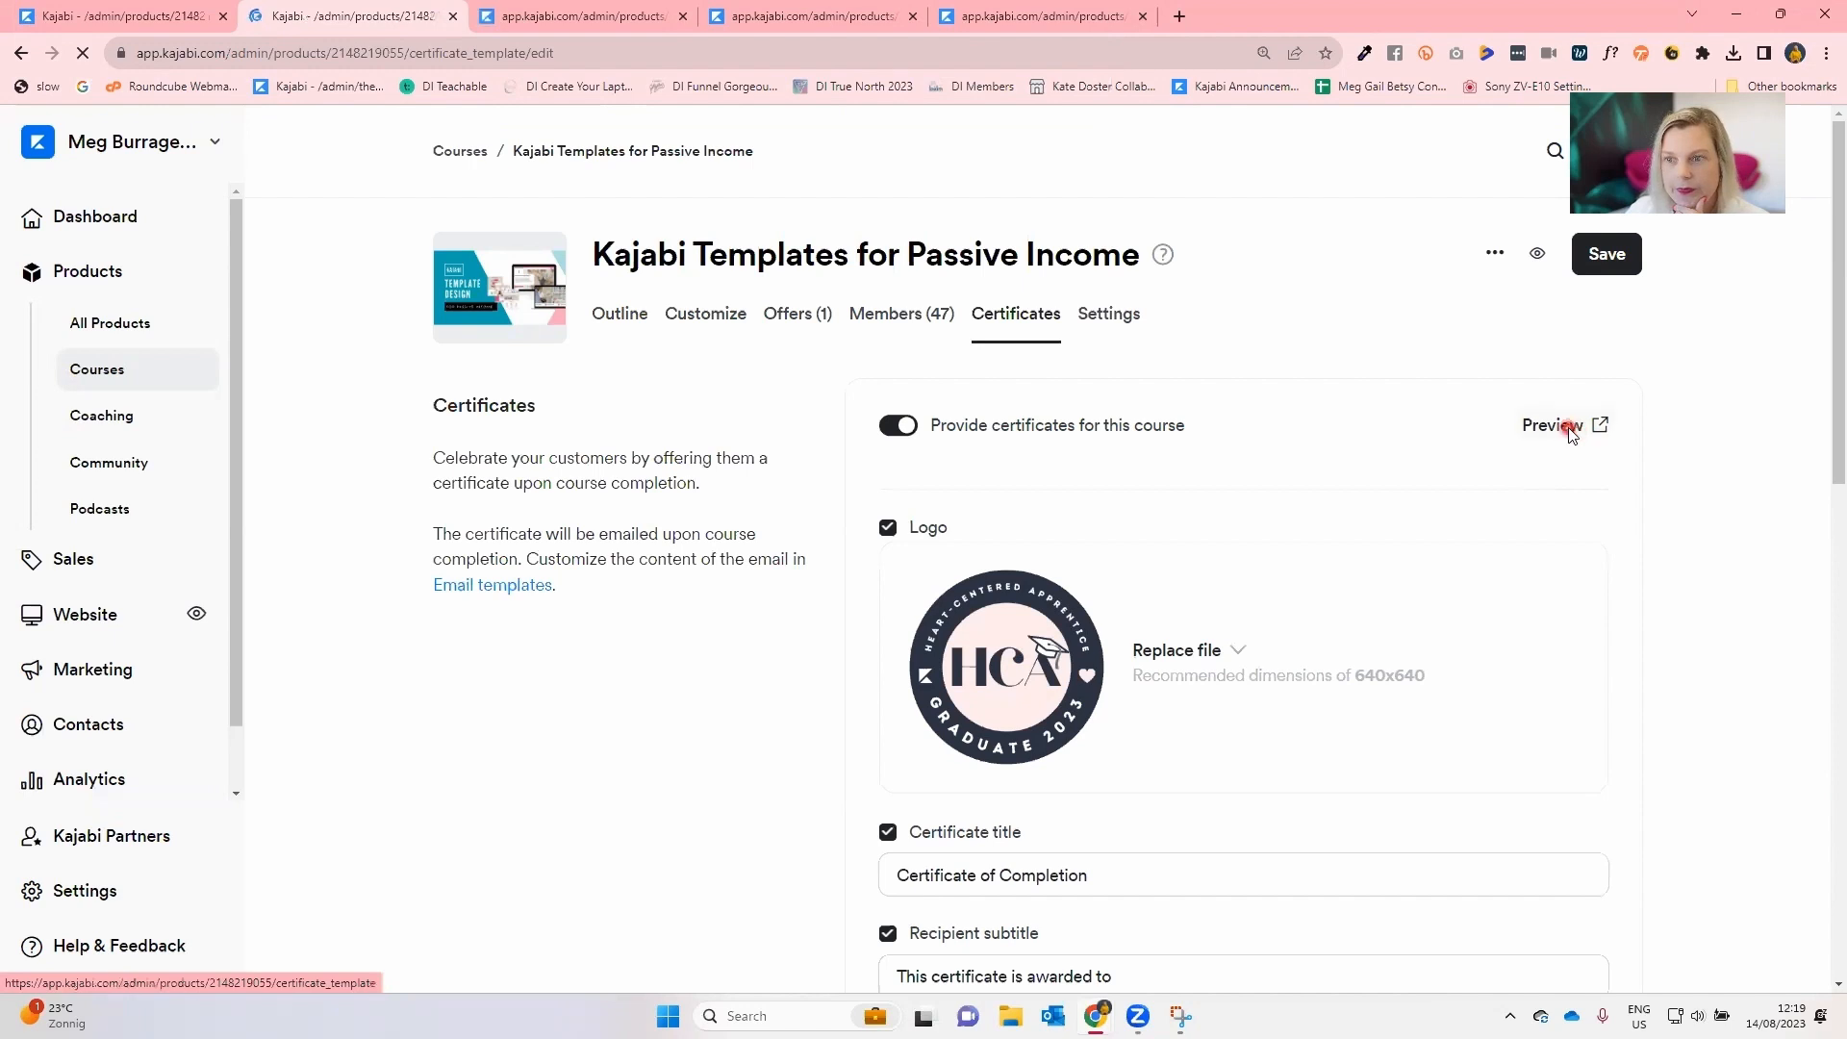
left_click(1568, 429)
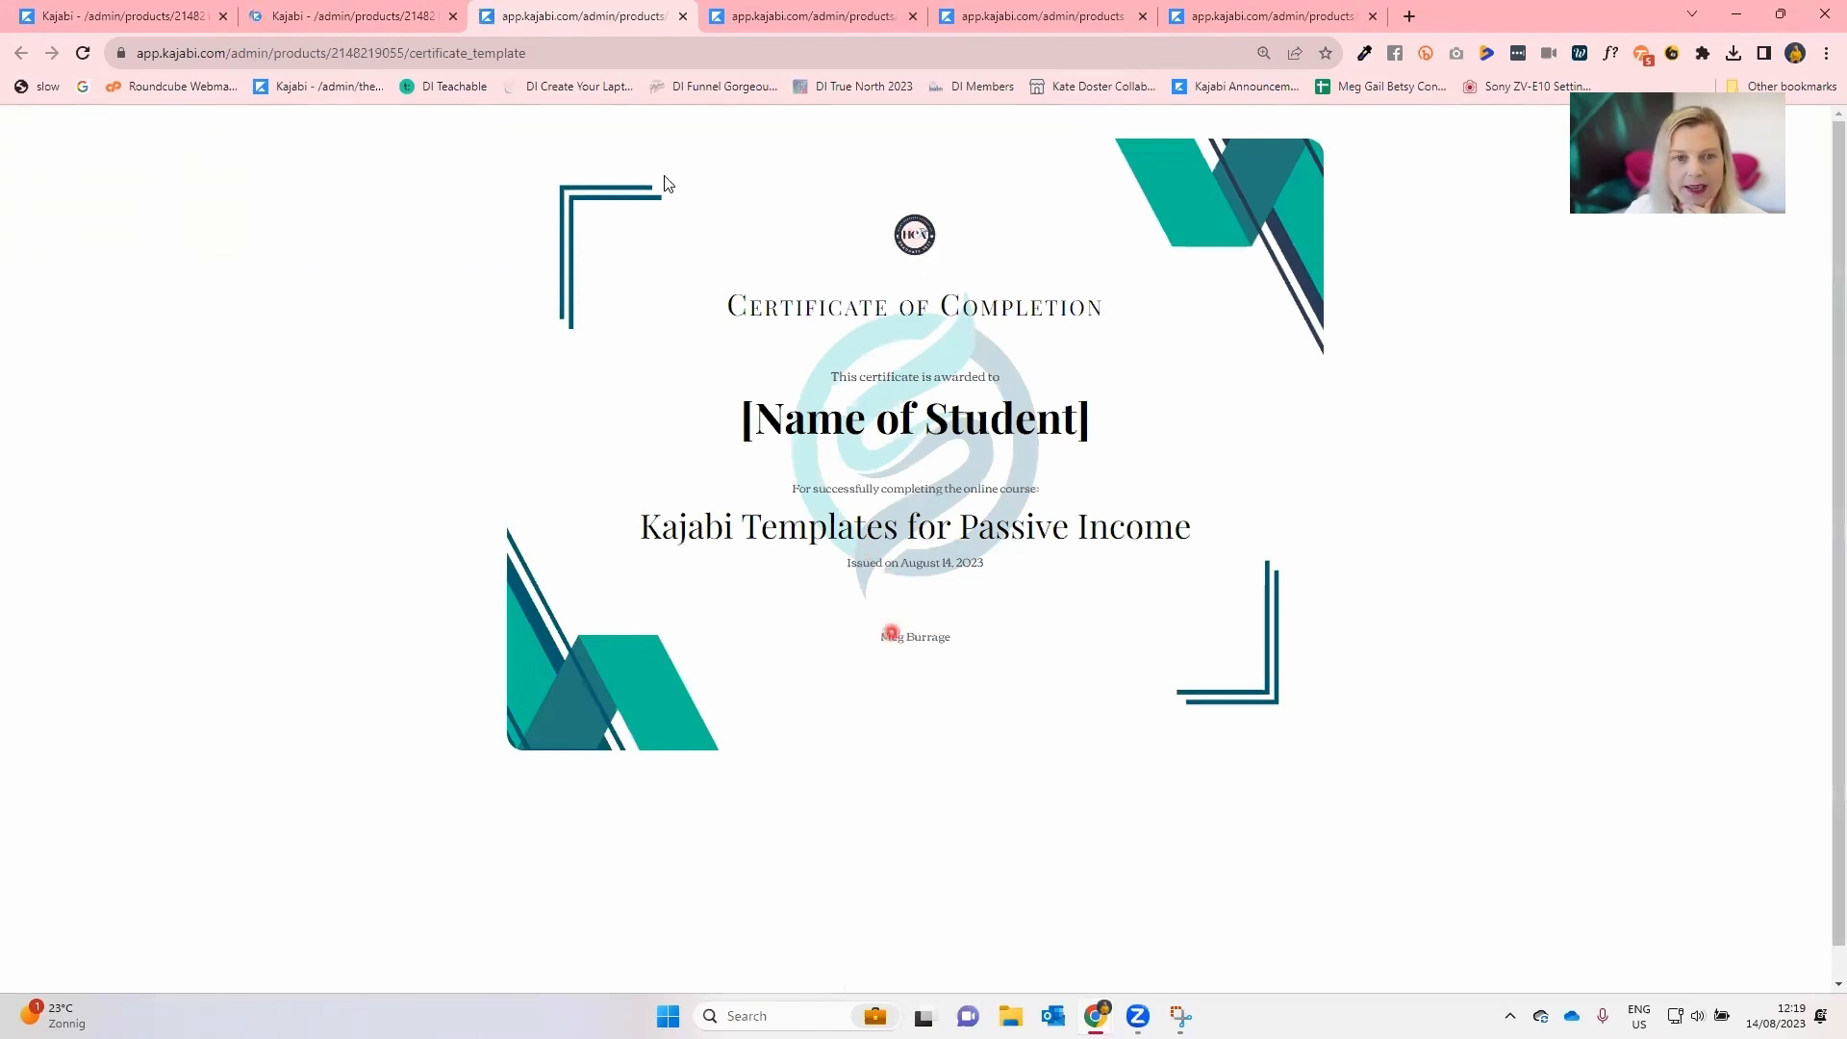
left_click(602, 84)
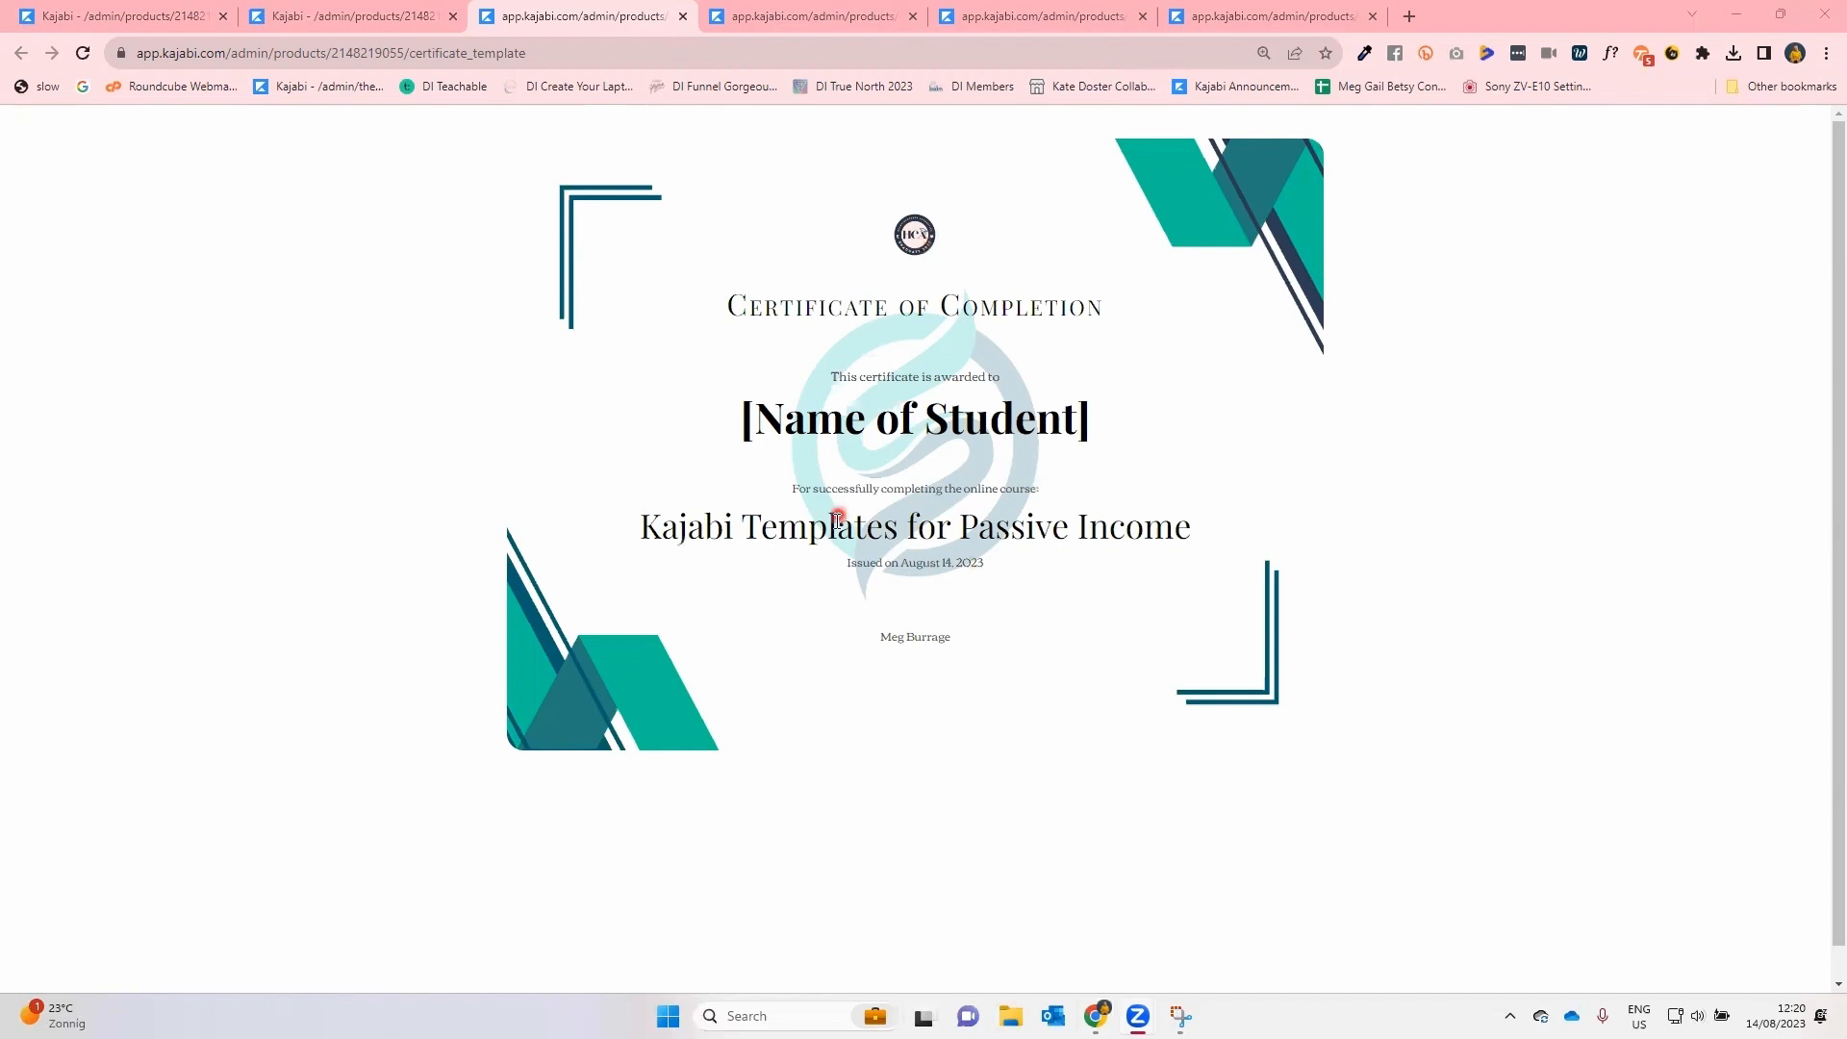
left_click(322, 16)
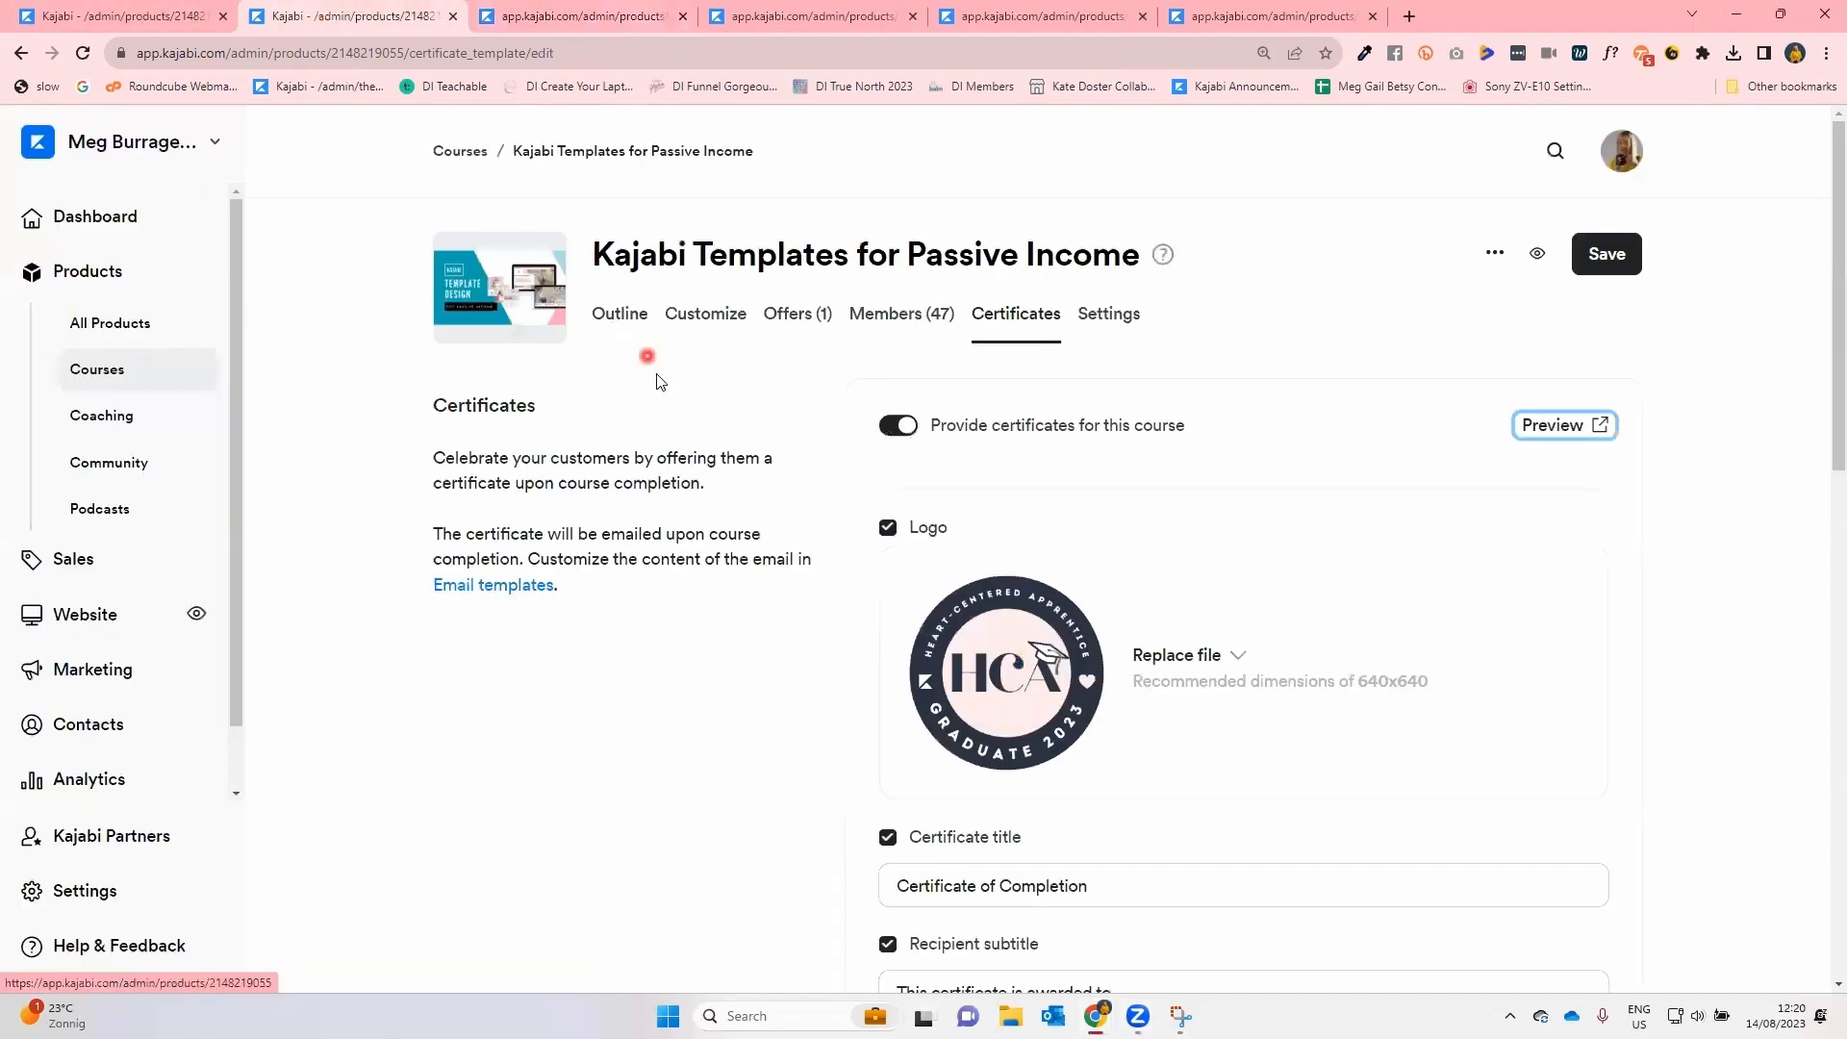
Turn off the logo on the certificate.
left_click(1235, 654)
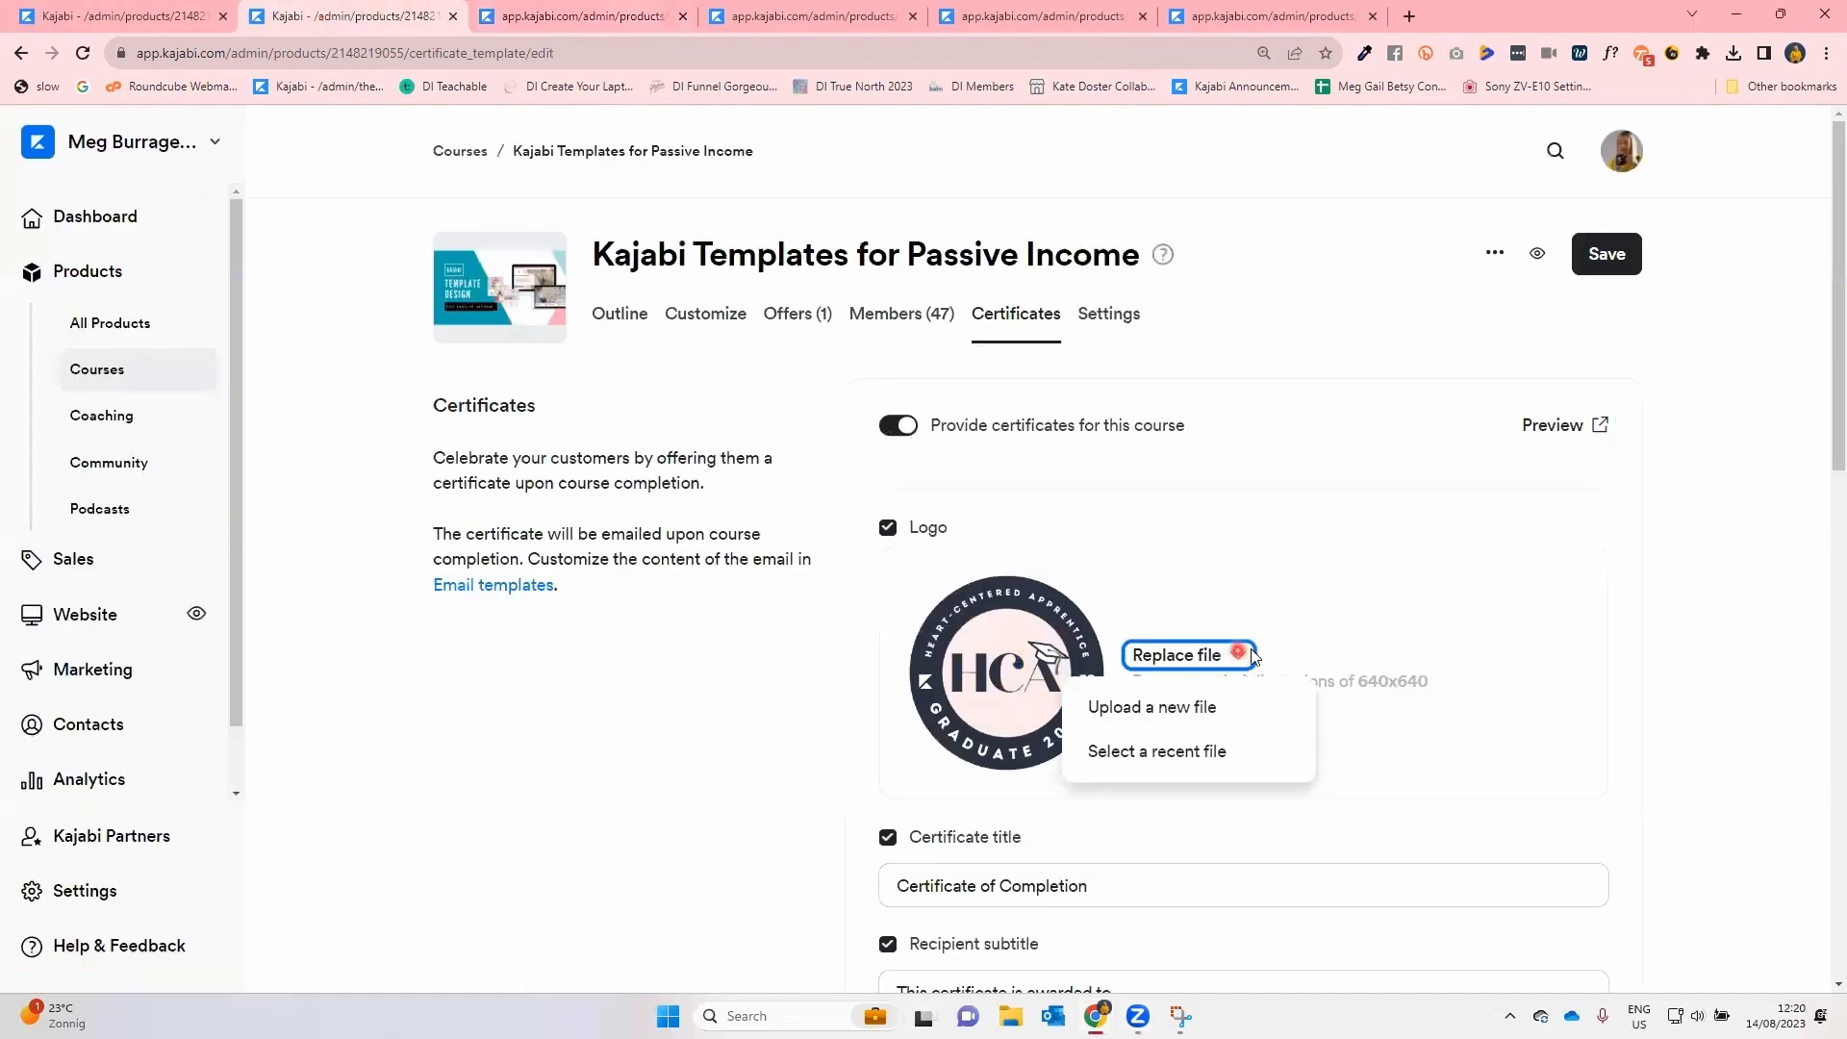
left_click(1684, 602)
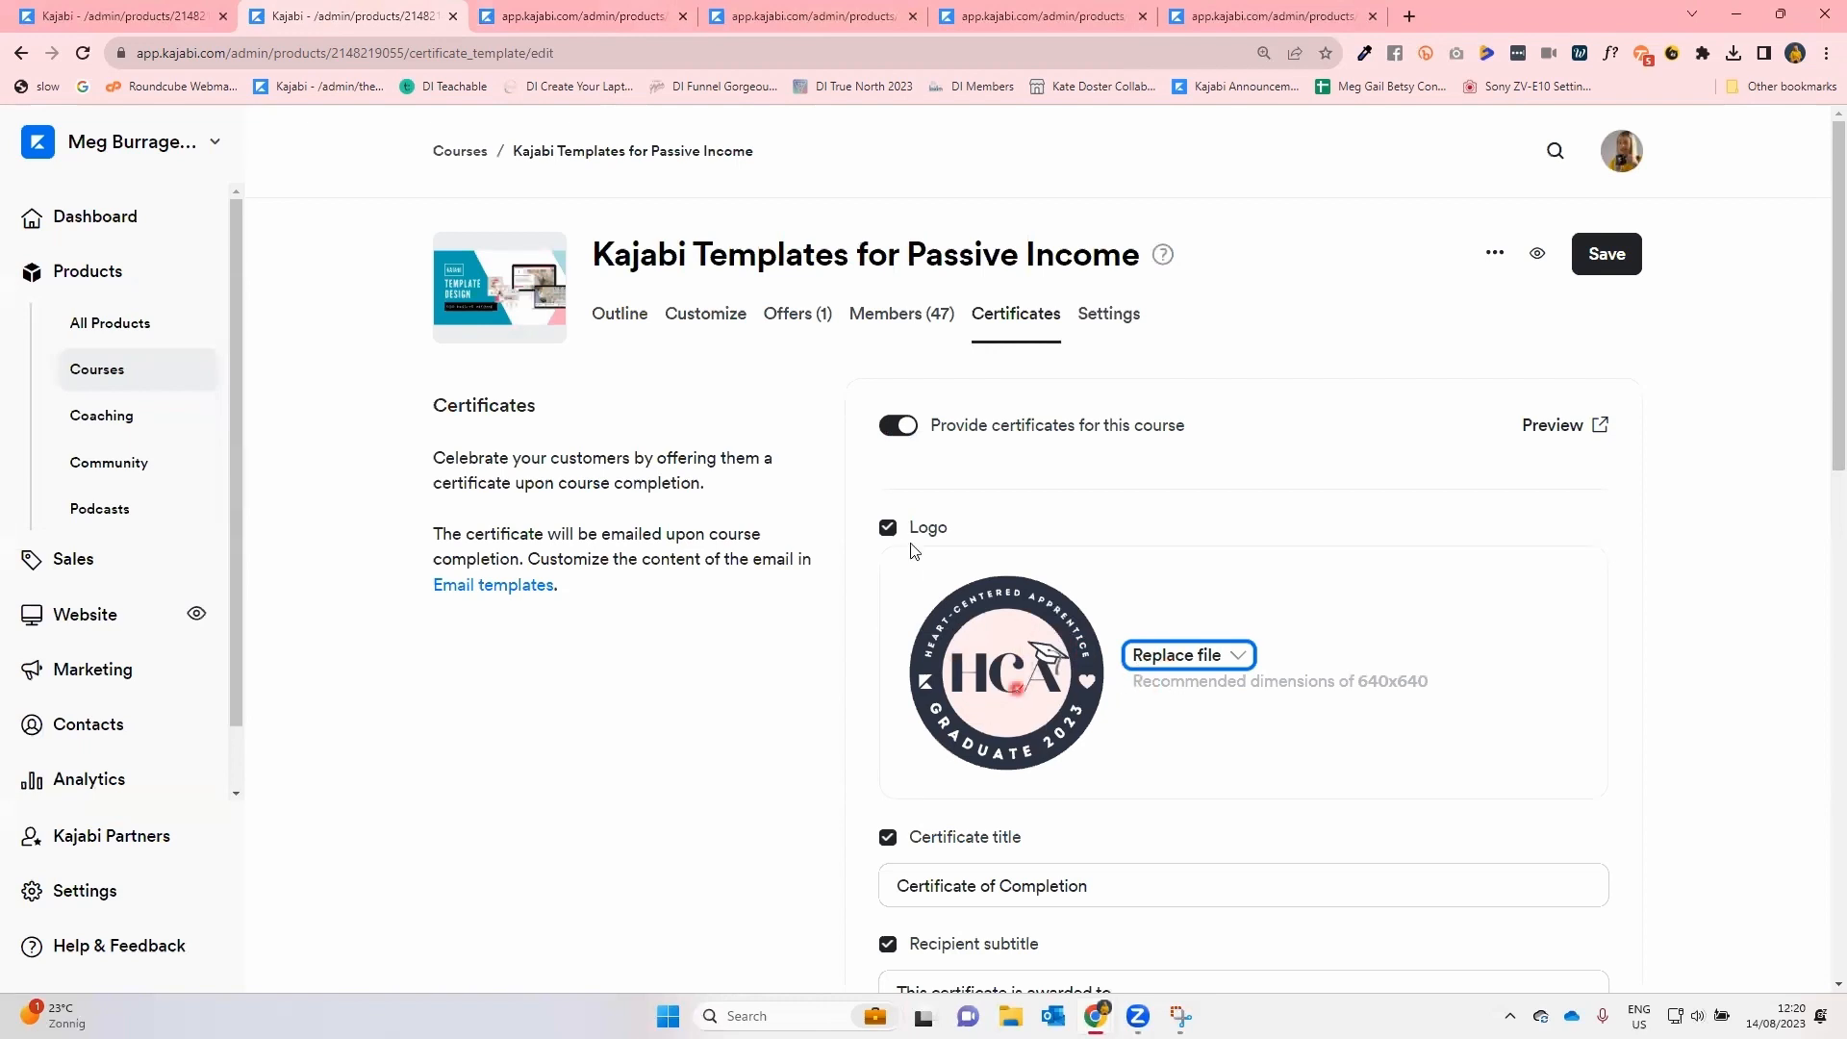
left_click(887, 532)
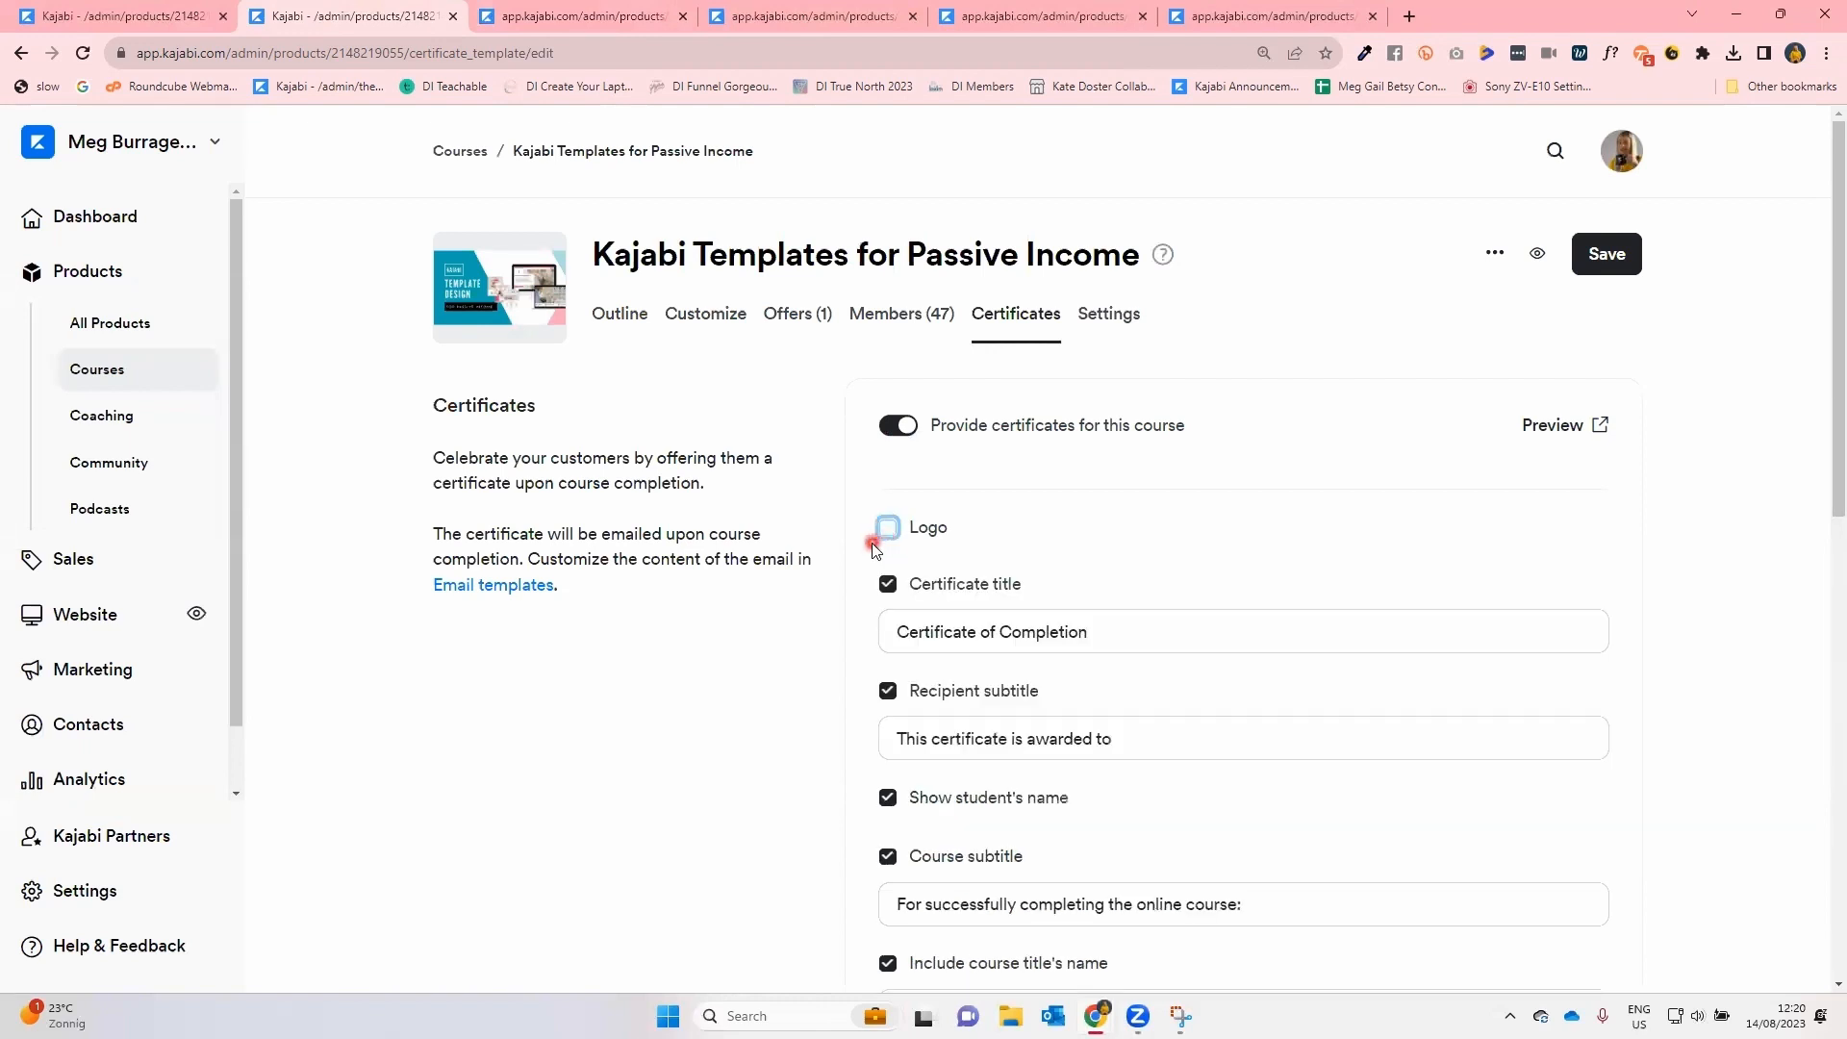
scroll(875, 548, "down", 3)
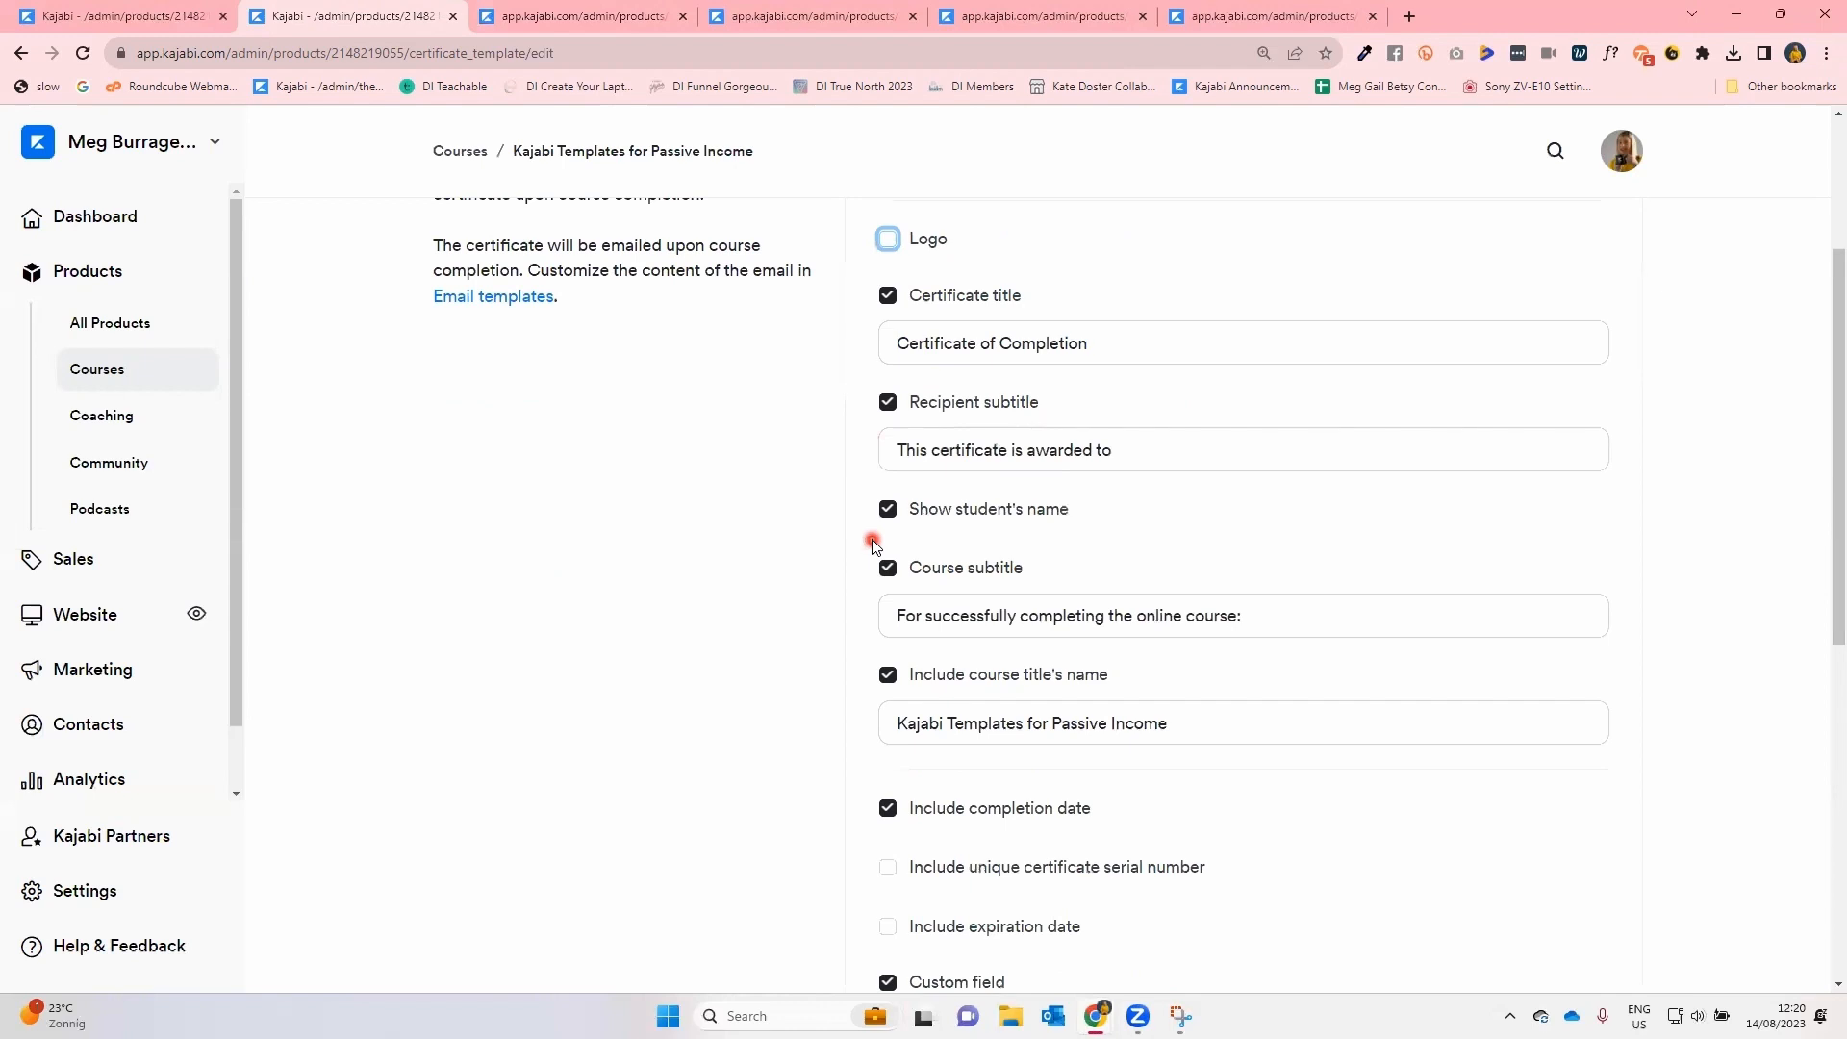
scroll(873, 544, "down", 7)
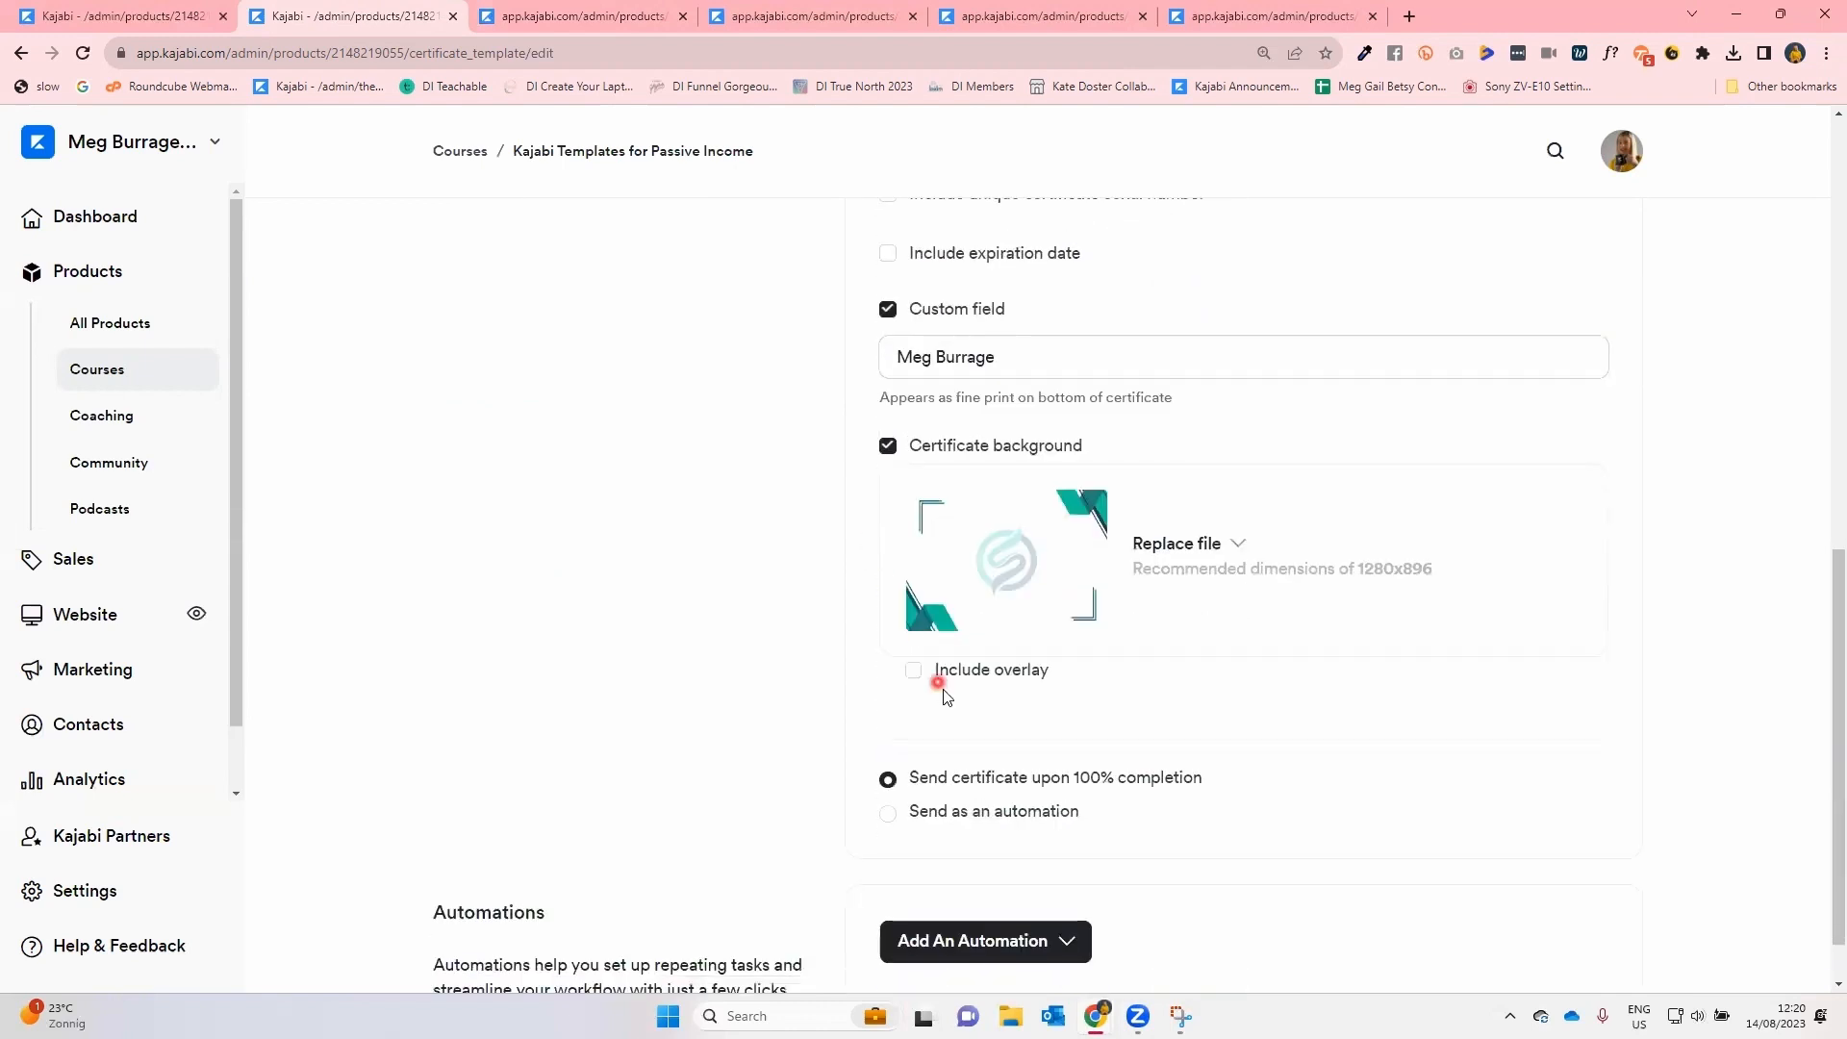
Include the overlay on the certificate background and save the certificate settings.
left_click(916, 671)
scroll(927, 812, "up", 3)
scroll(948, 812, "up", 7)
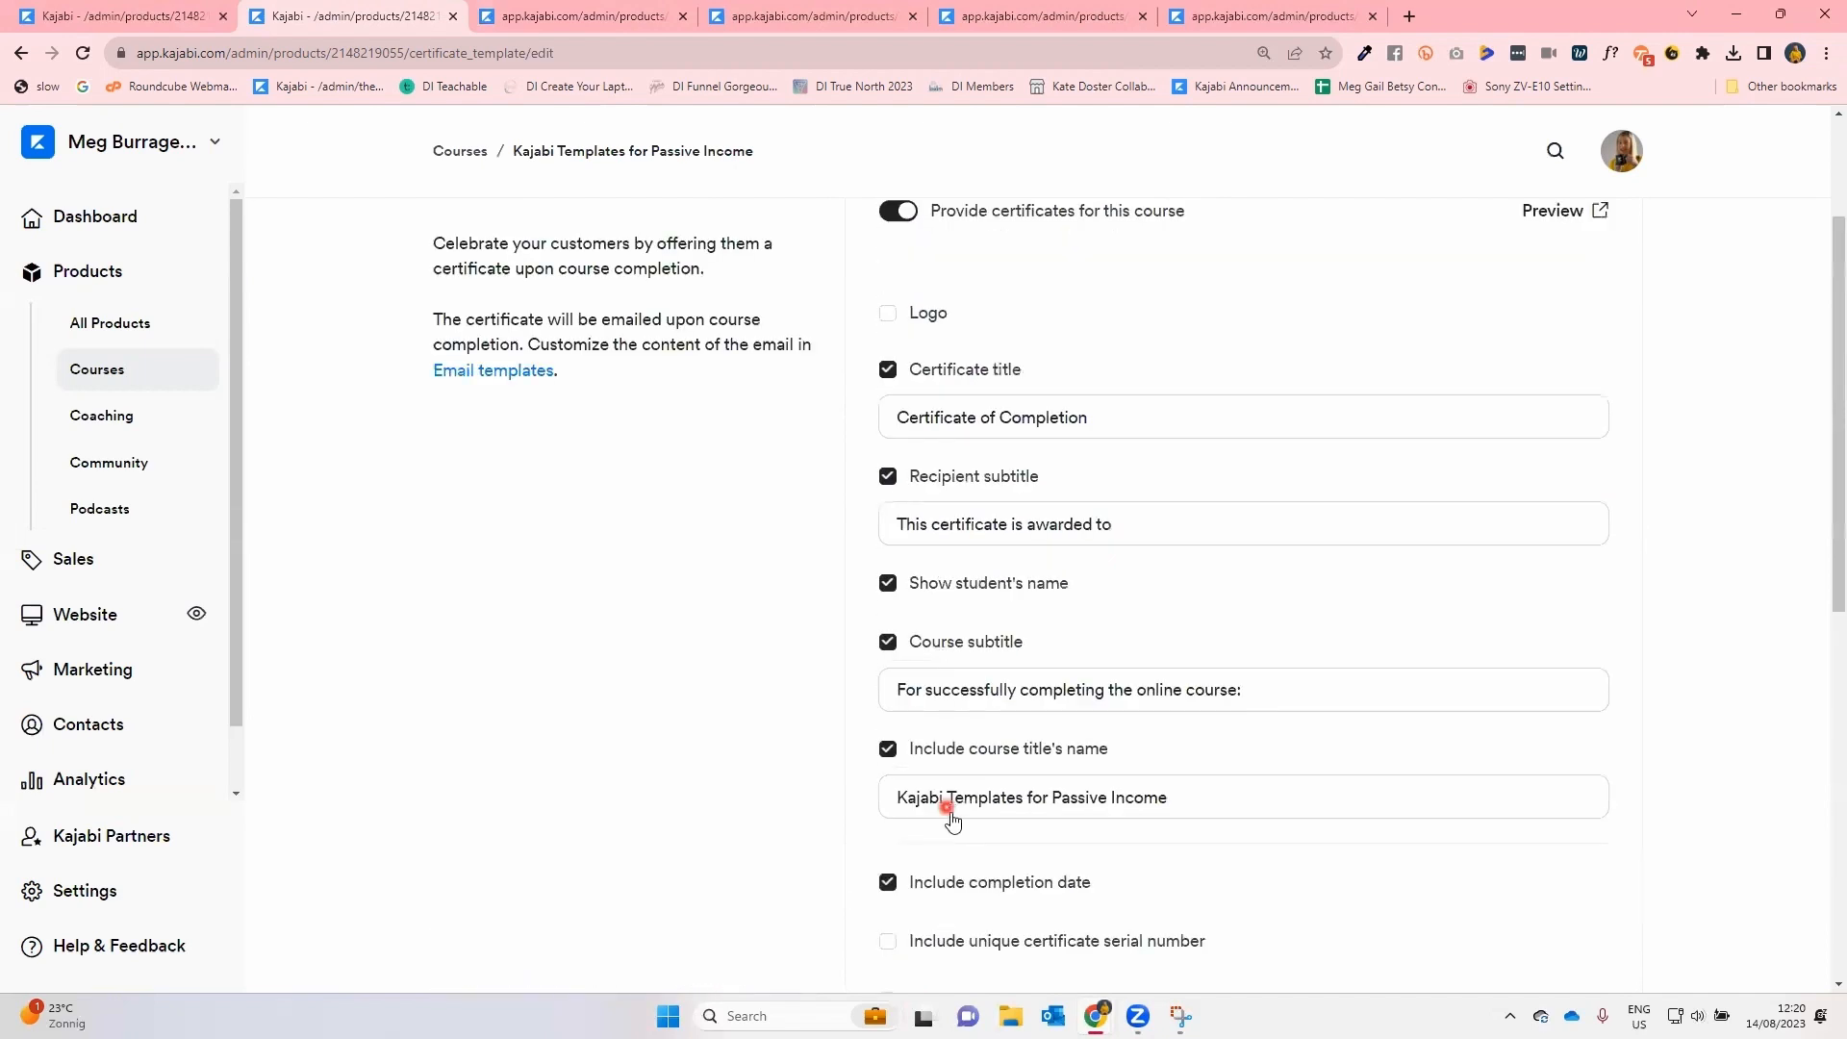
left_click(1596, 252)
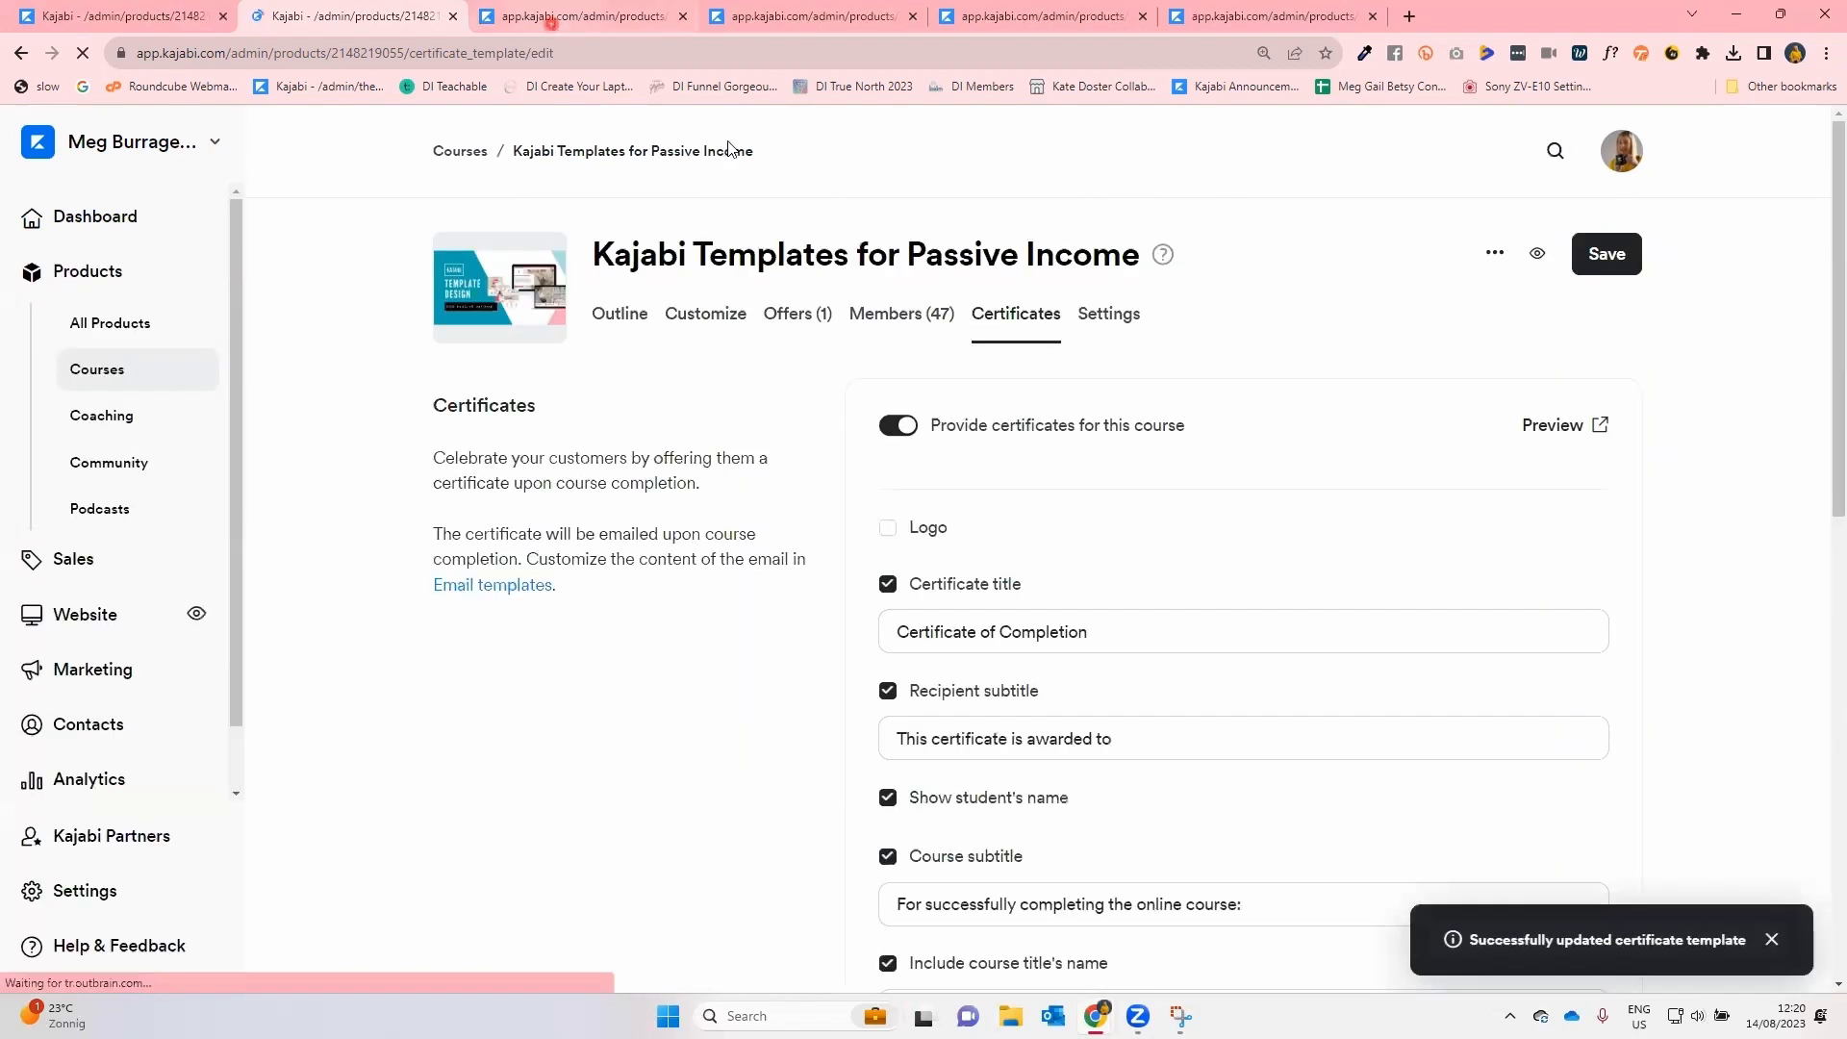
Preview the certificate in a new tab and return to the certificate settings.
left_click(1570, 429)
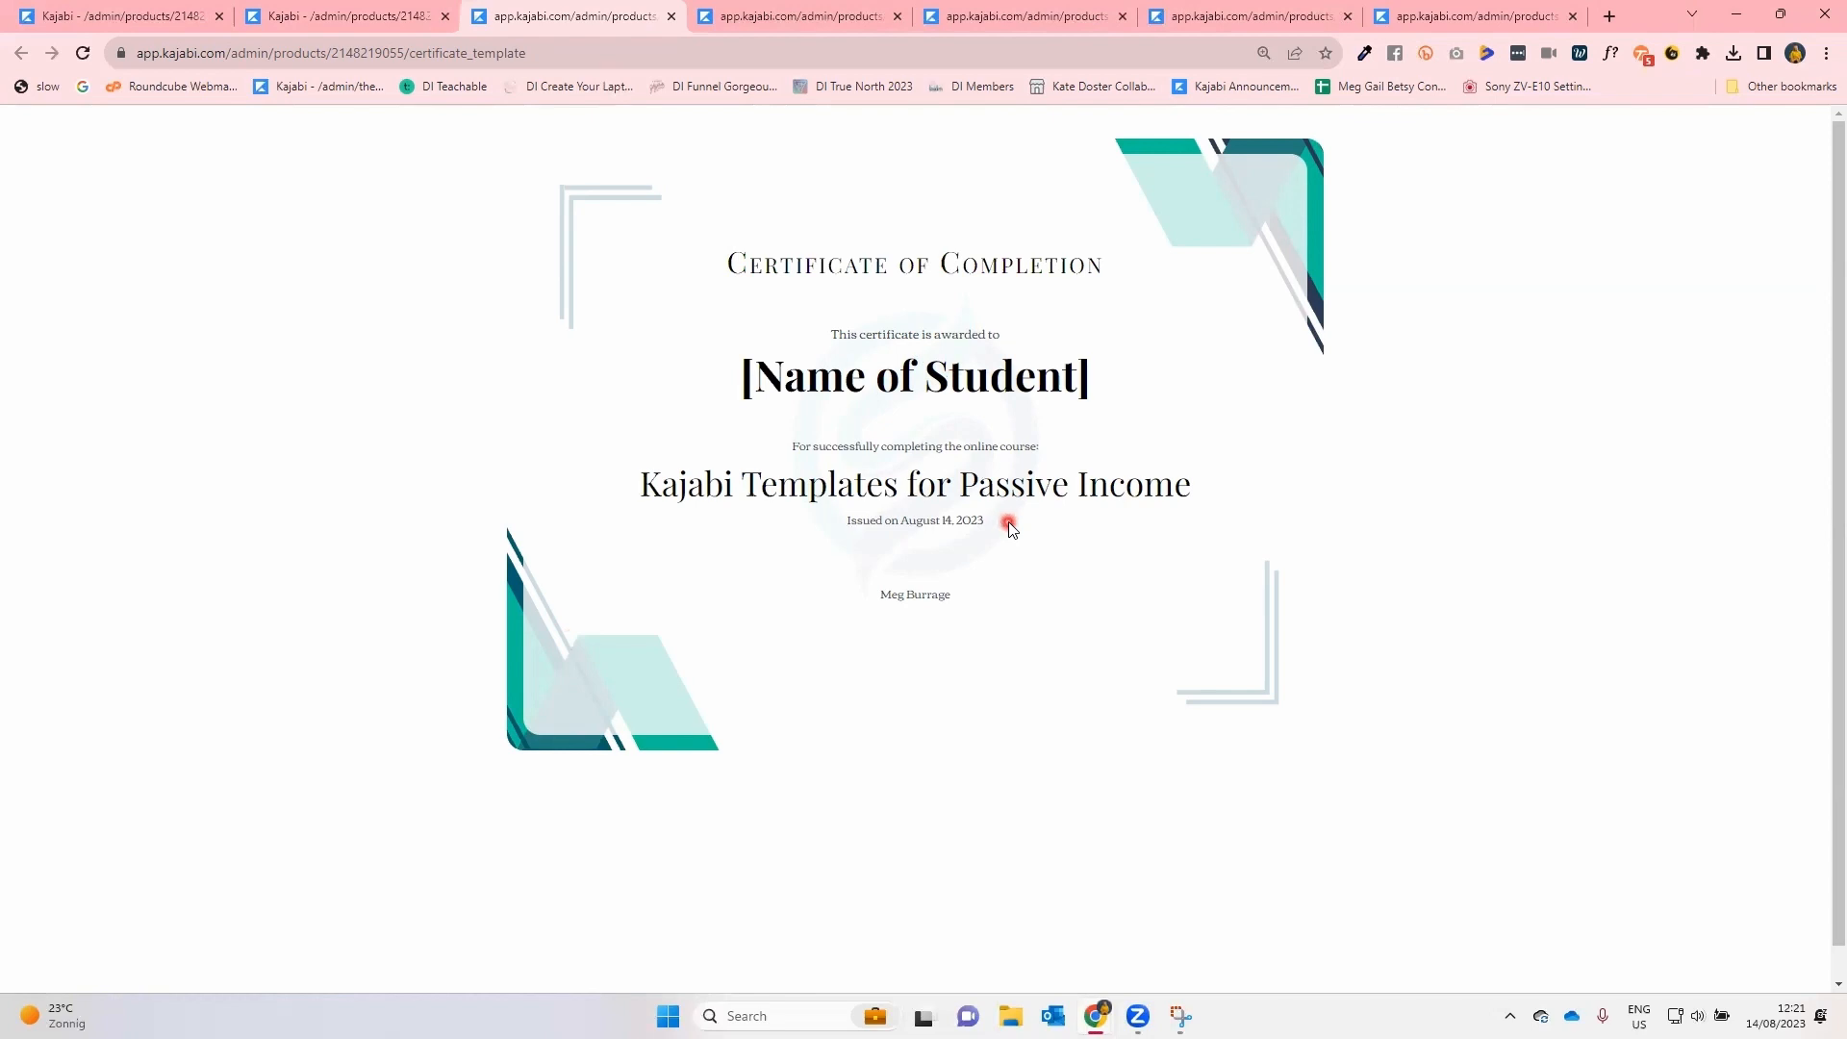
left_click(327, 23)
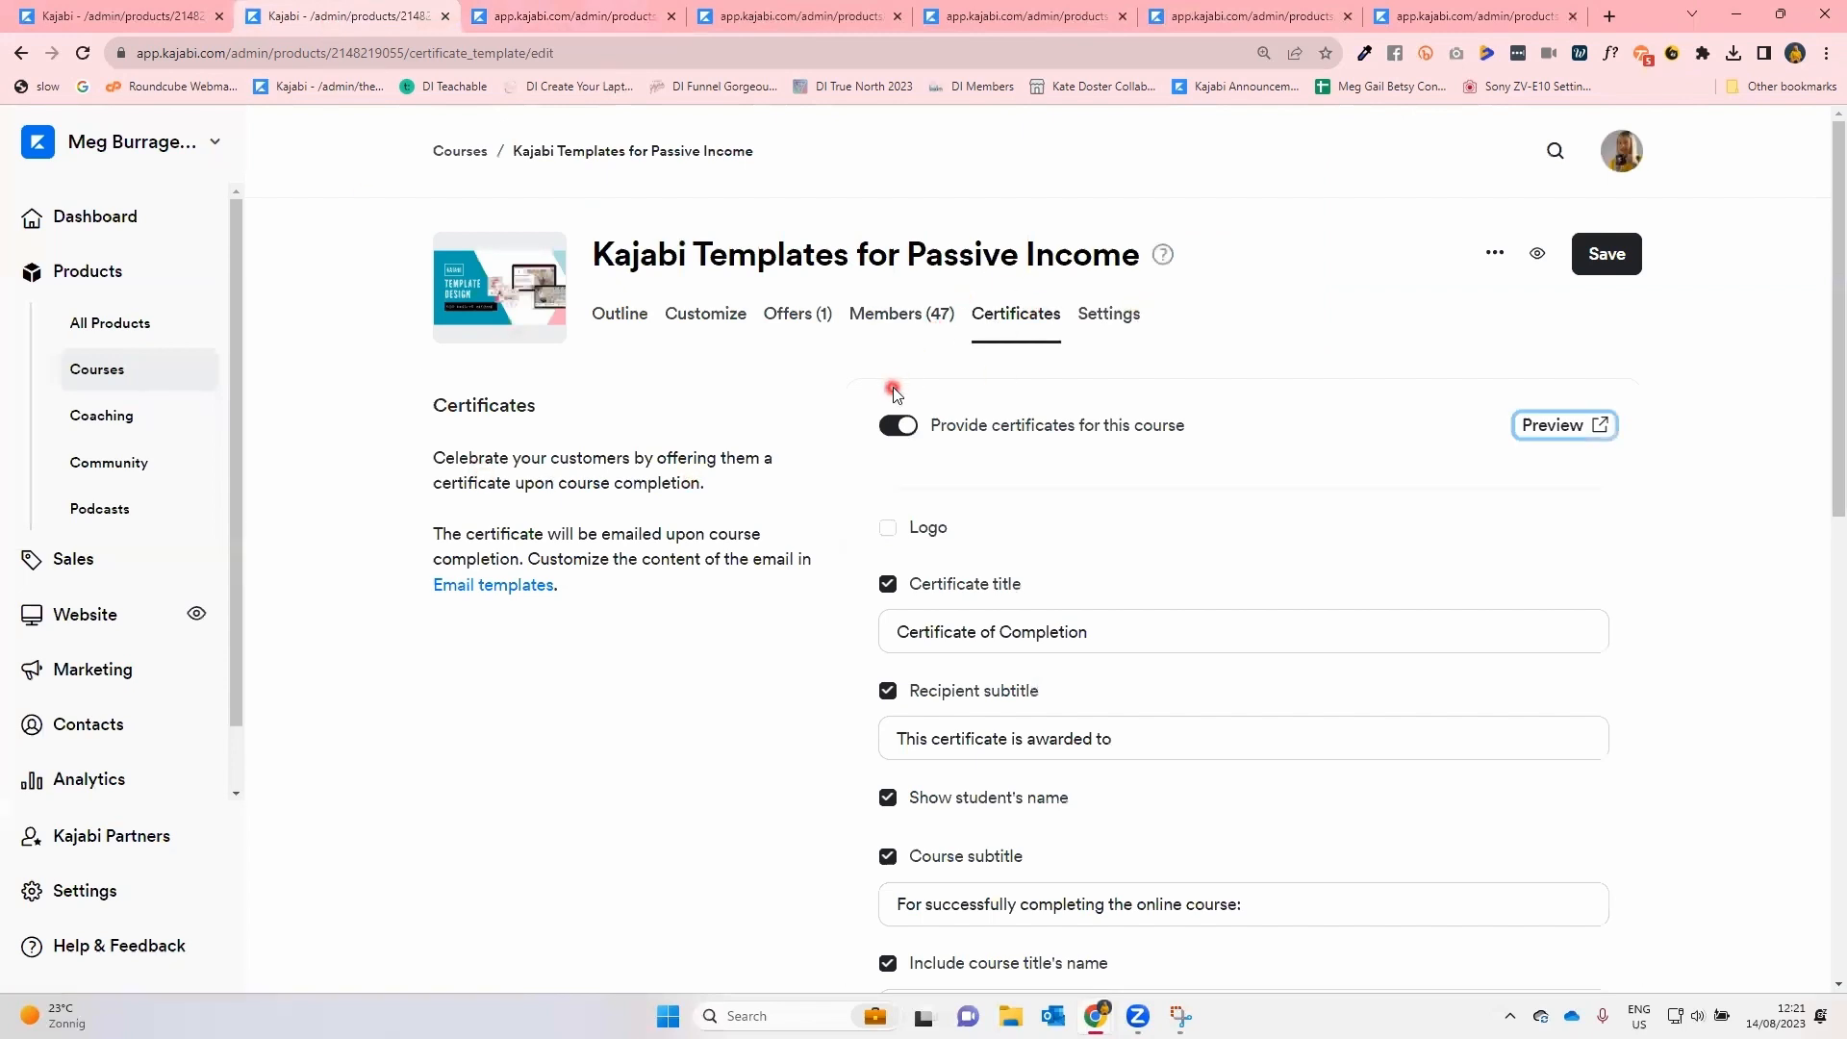
Switch certificate delivery to send as an automation and open the trigger choices for the new automation.
scroll(891, 394, "down", 2)
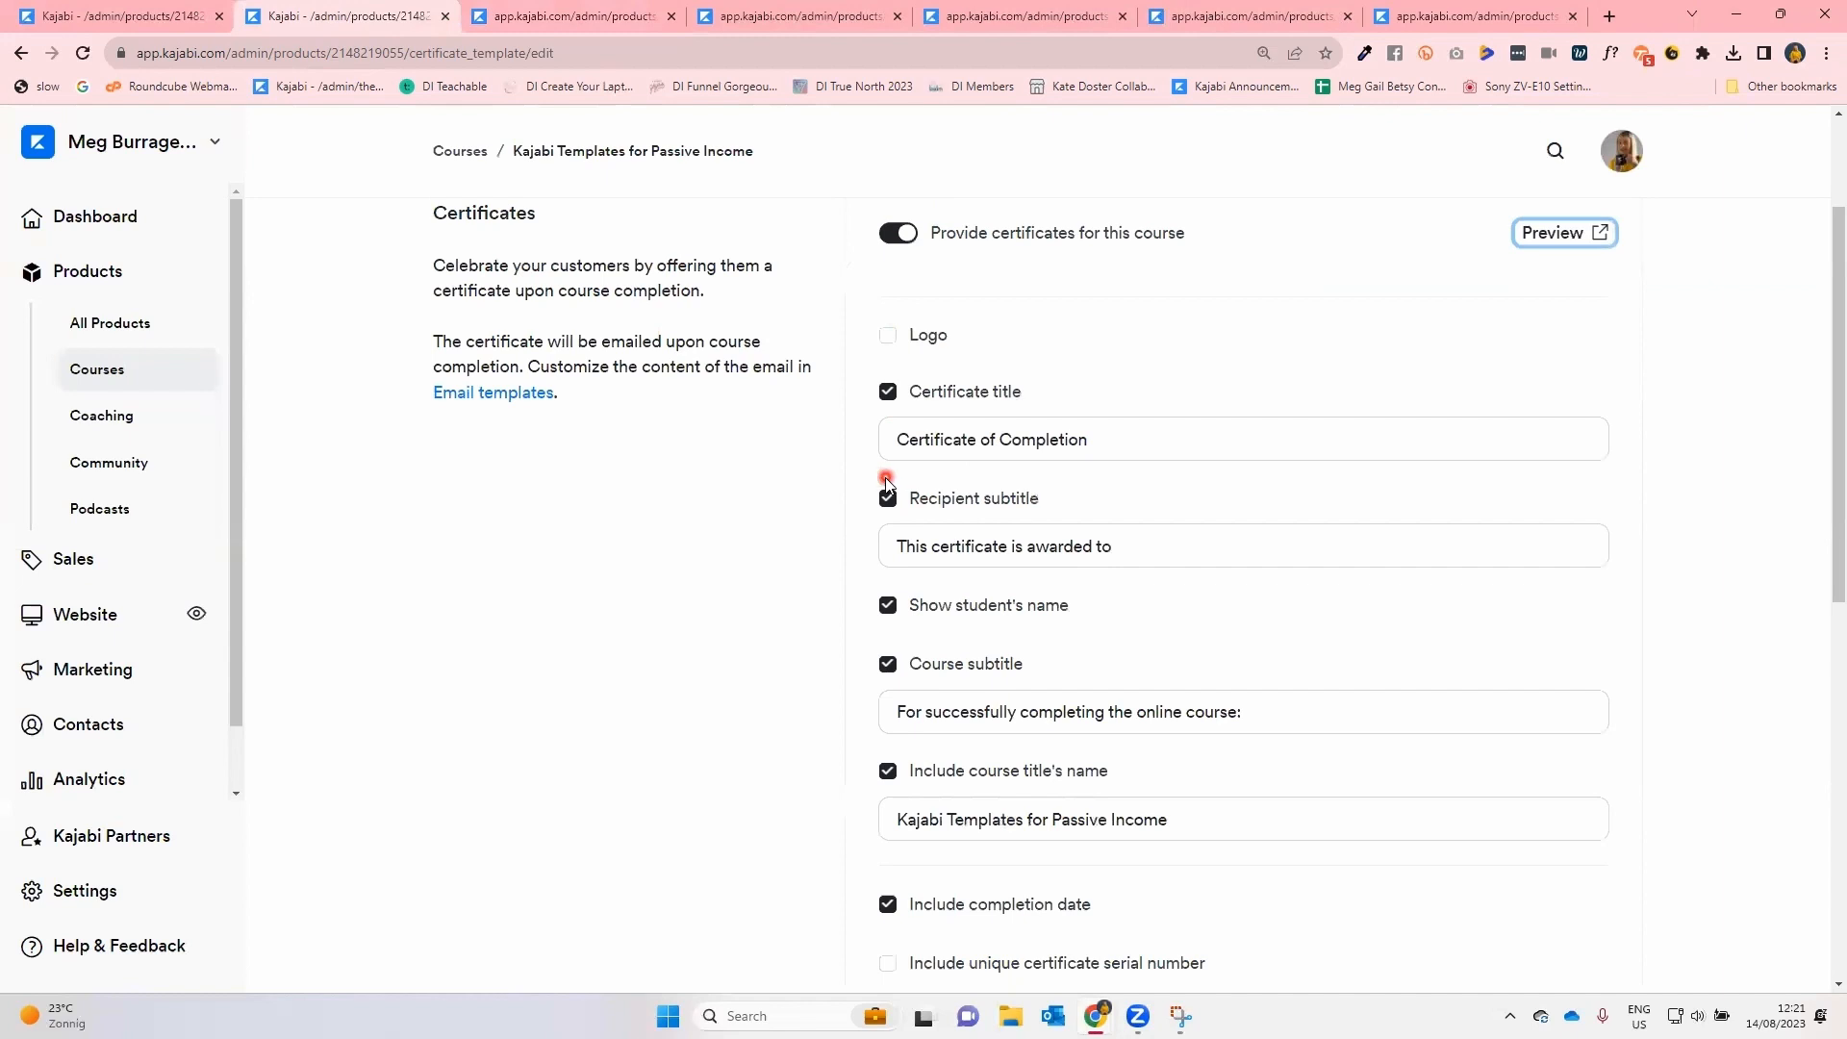
scroll(886, 481, "down", 9)
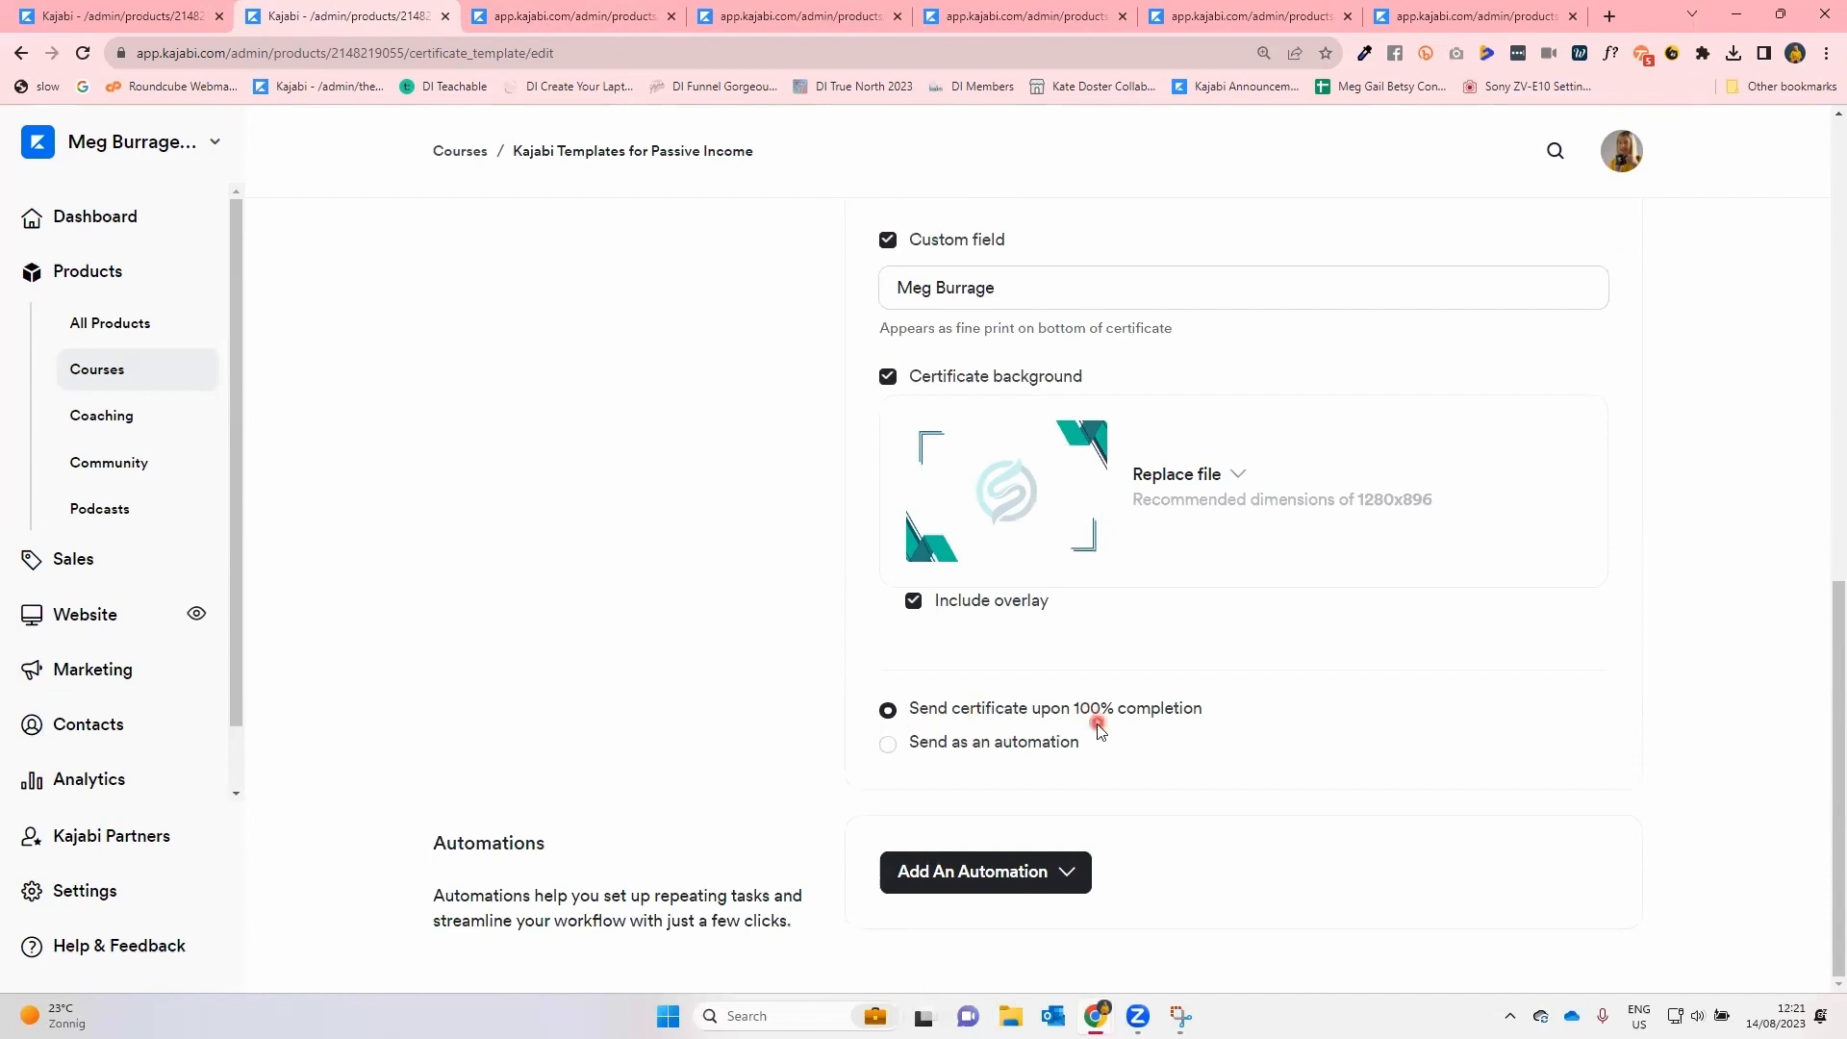
left_click(886, 745)
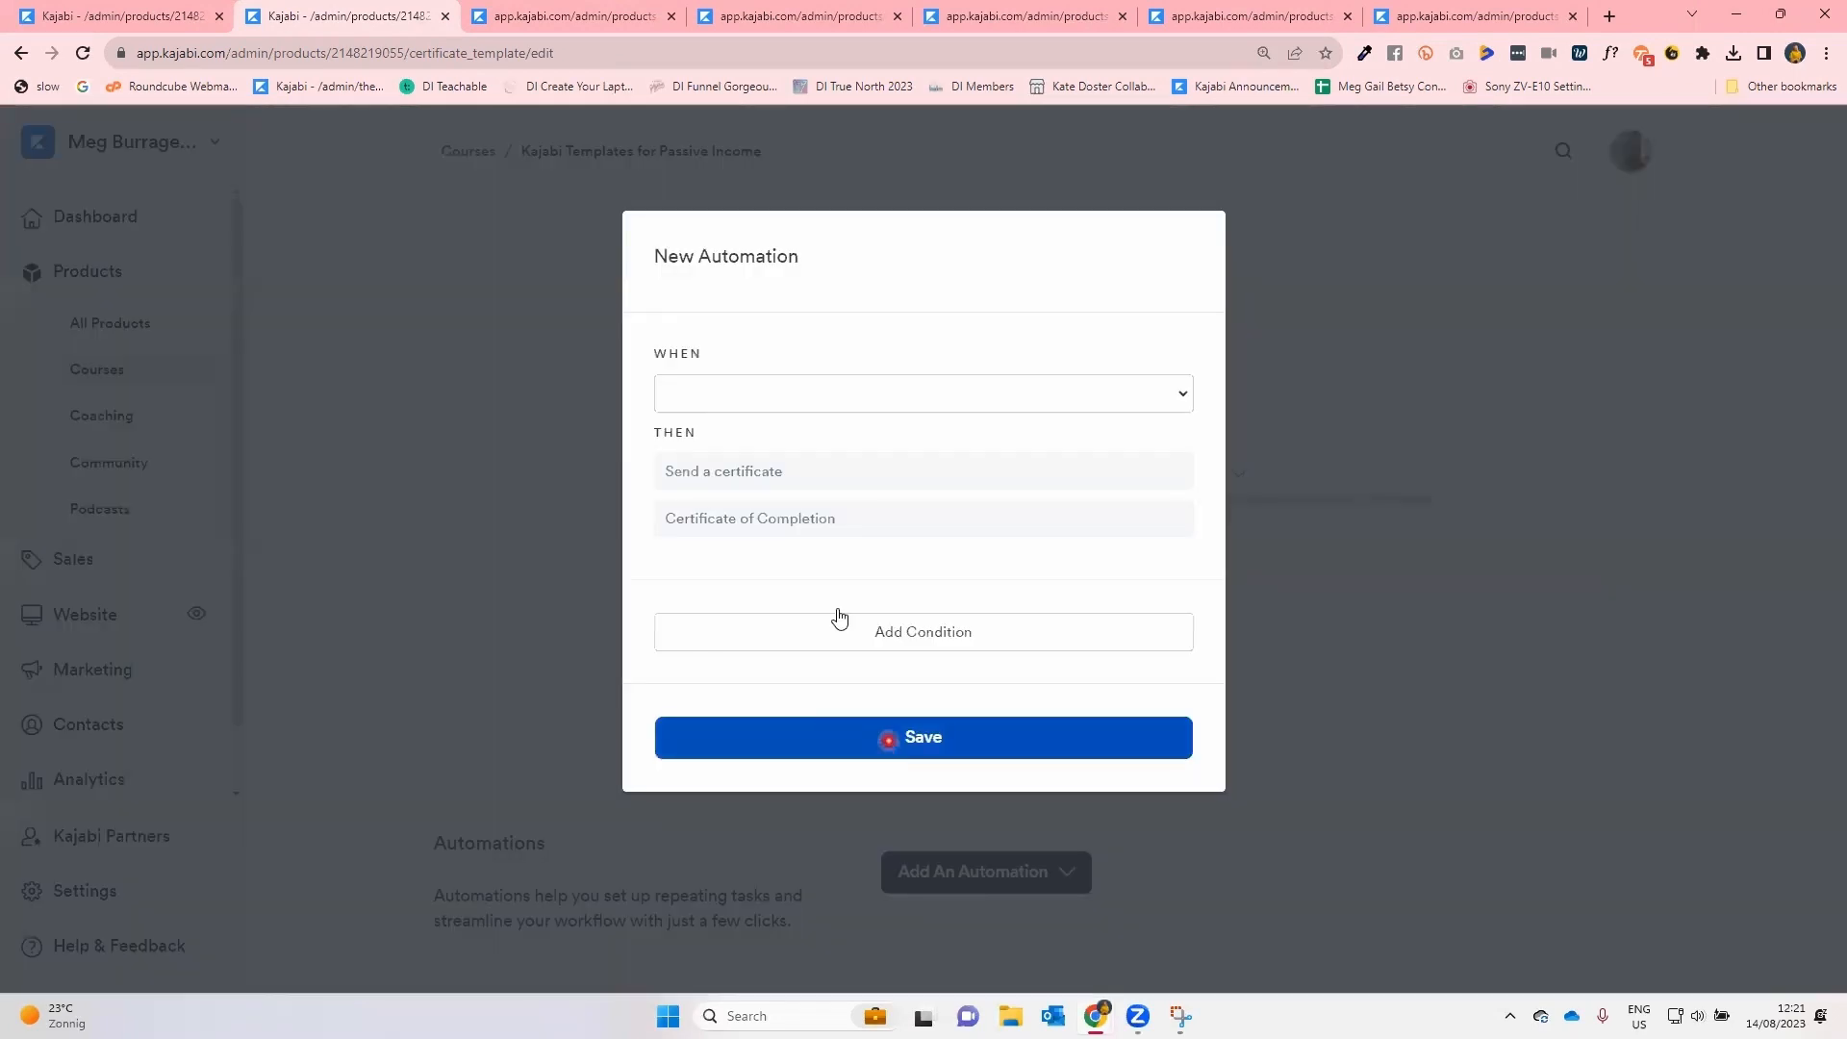
left_click(835, 404)
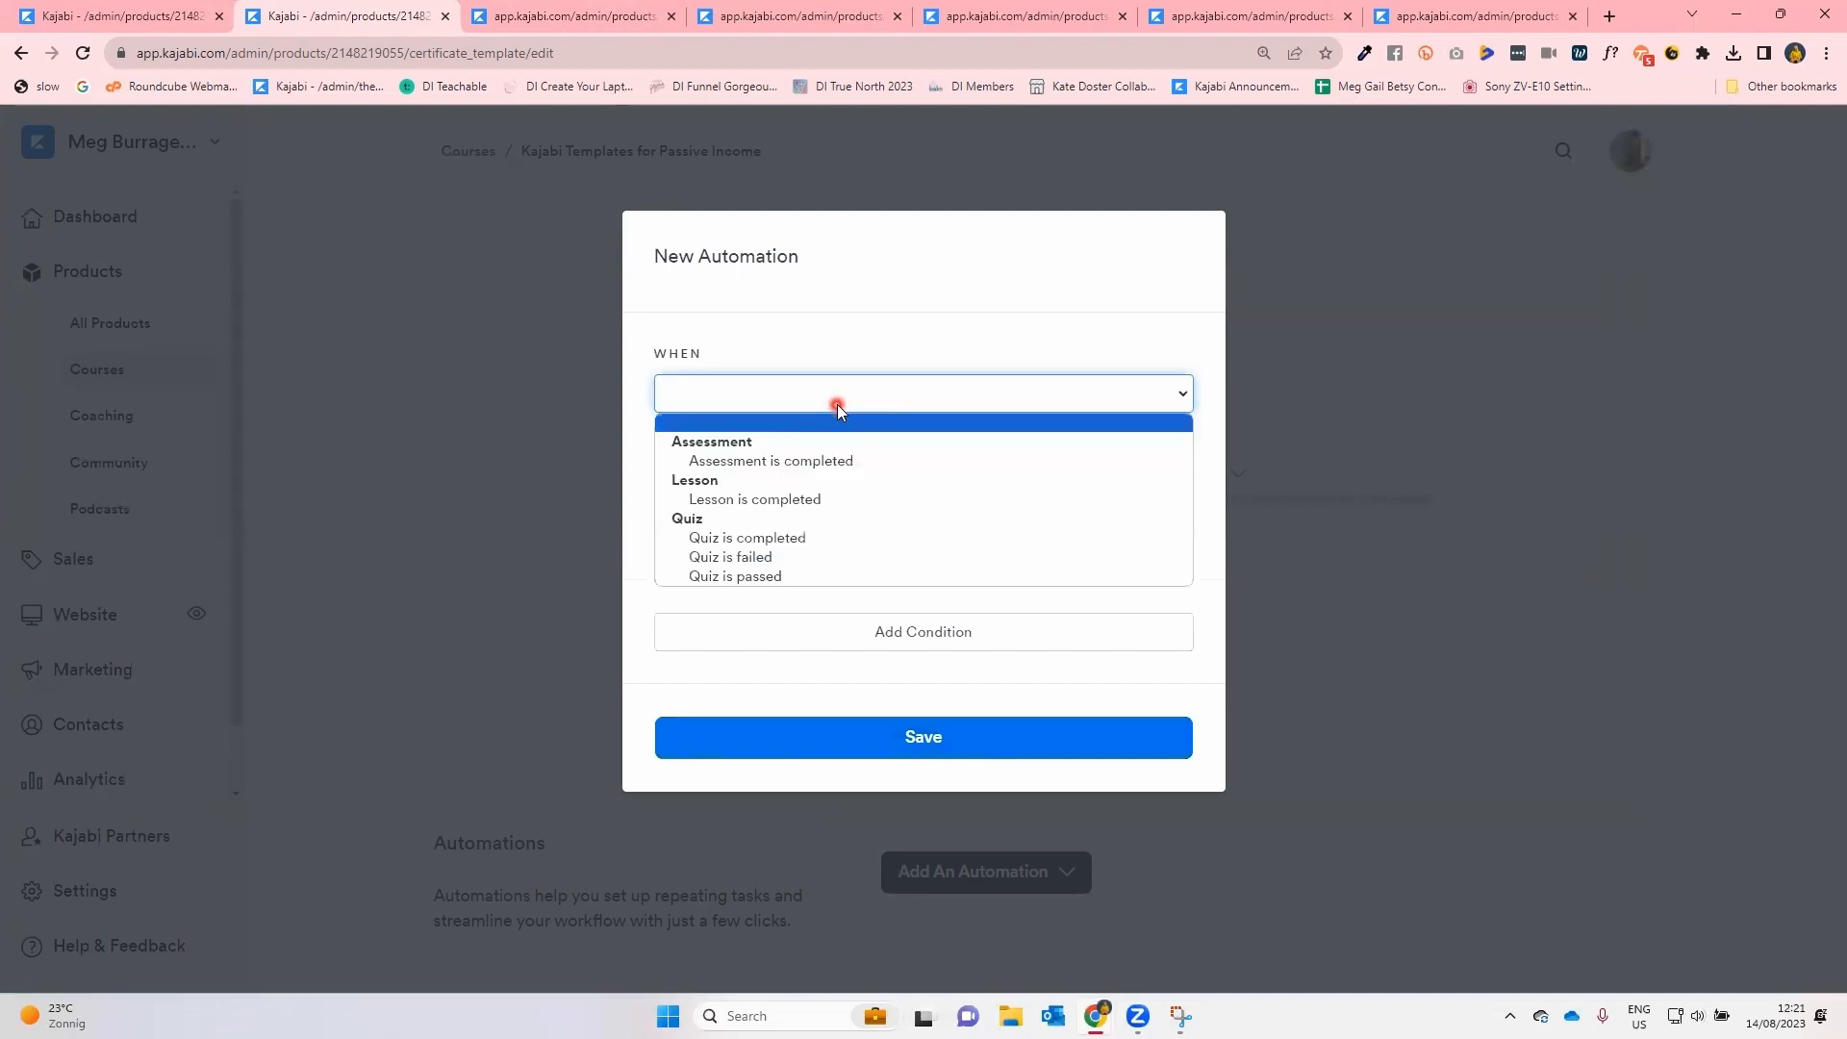